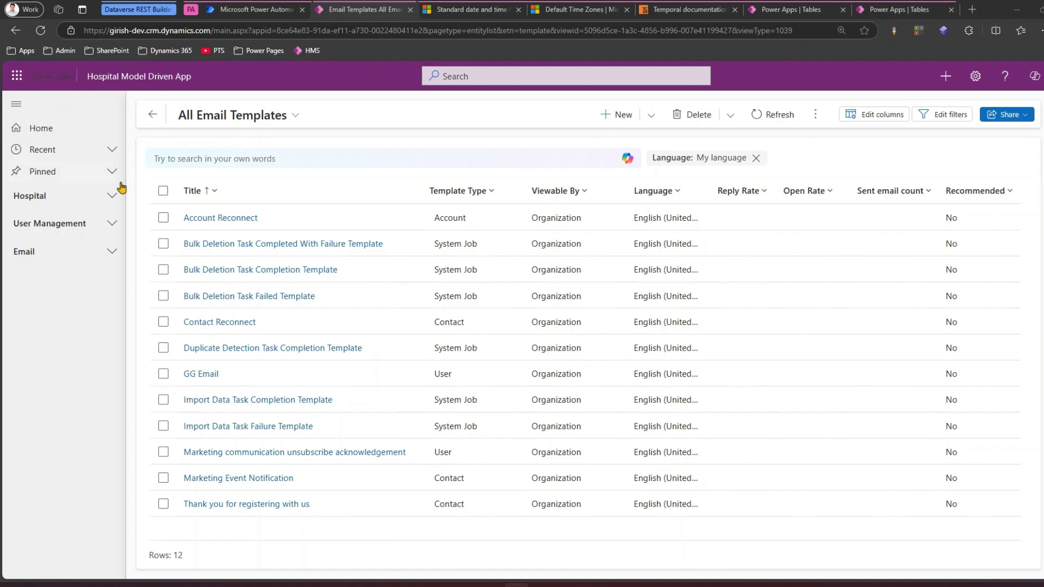
Step: View the list of active hospitals and expand the Email group of the Hospital app
{"action": "left_click", "coordinate": [106, 197]}
{"action": "left_click", "coordinate": [50, 220]}
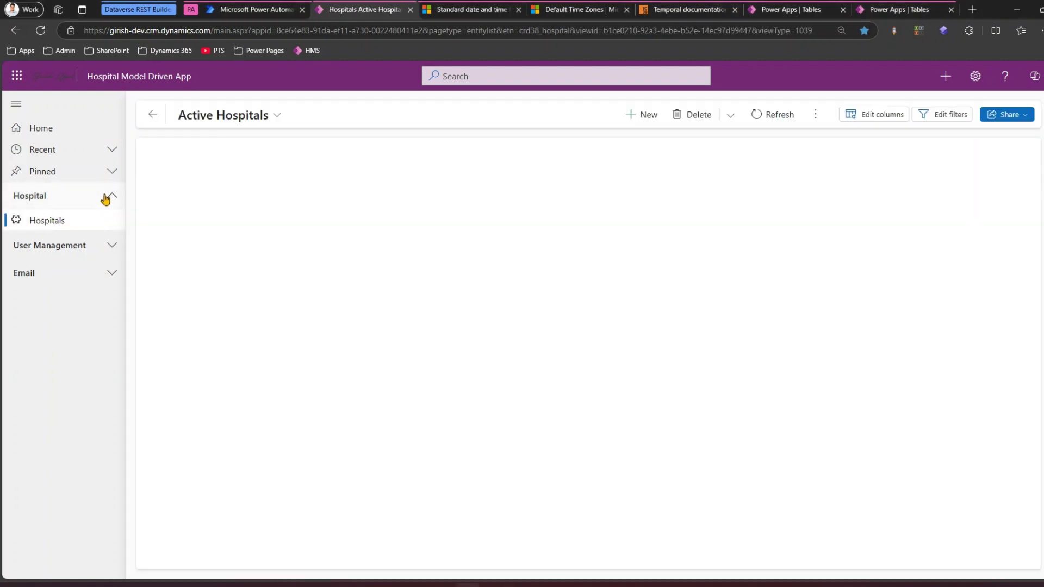
{"action": "left_click", "coordinate": [109, 197]}
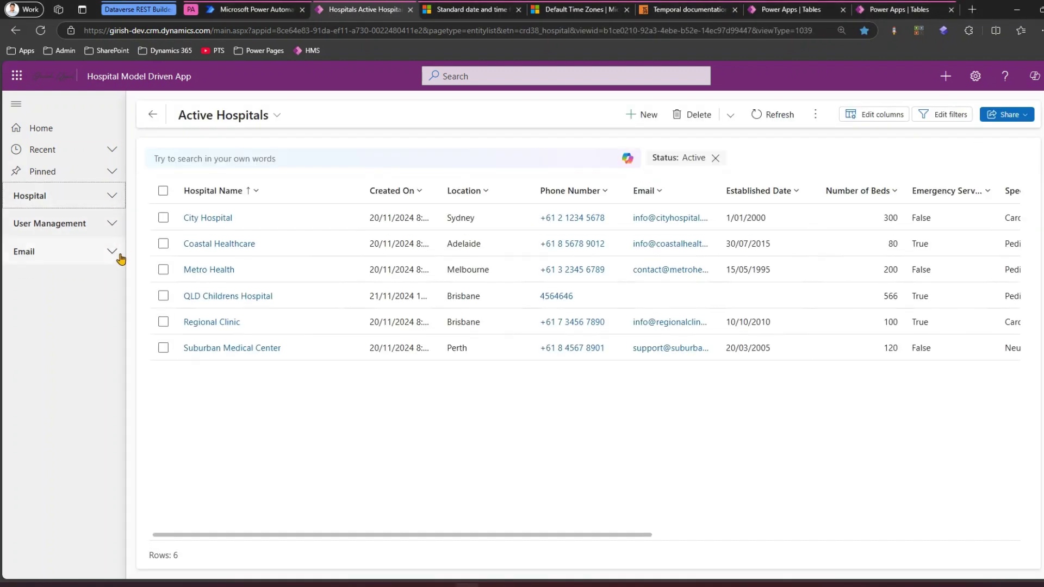
{"action": "left_click", "coordinate": [111, 253]}
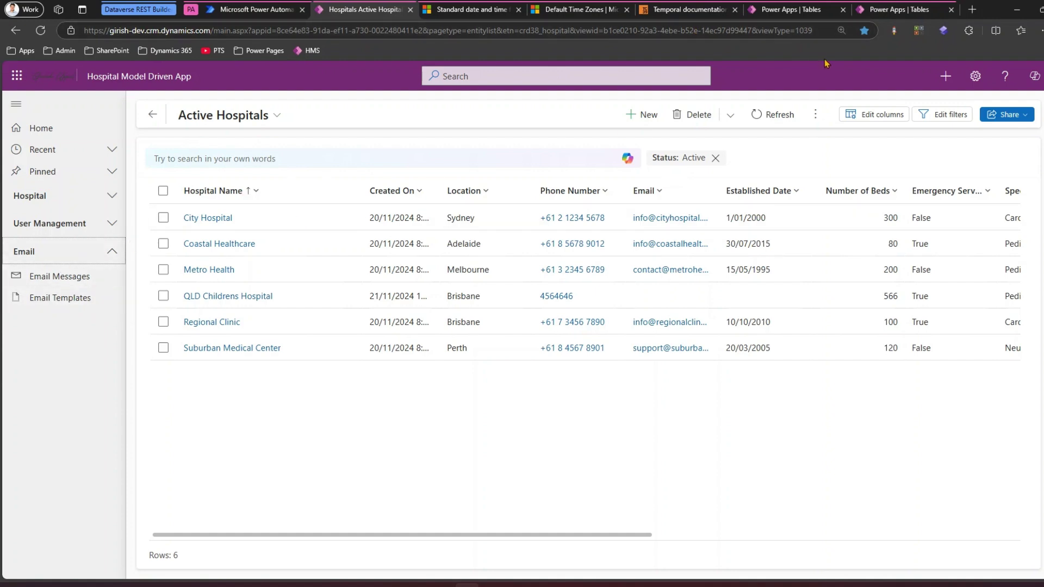
Step: Switch to the Power Apps tables page and search the tables for "email"
{"action": "left_click", "coordinate": [884, 11]}
{"action": "left_click", "coordinate": [1014, 93]}
{"action": "type", "text": "email"}
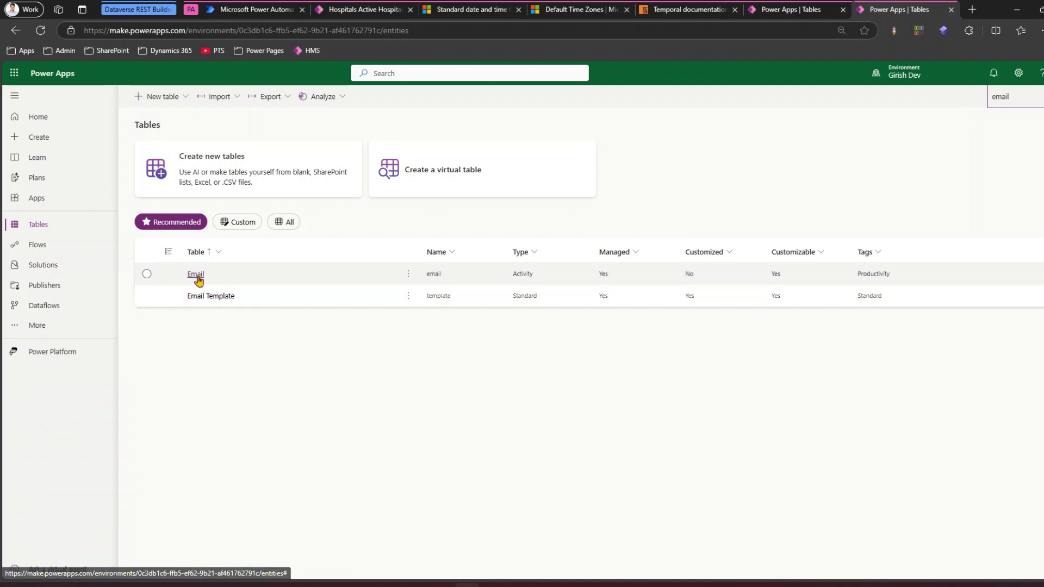
Step: Return to the Hospital Model Driven App and show its email messages in the All Emails view
{"action": "left_click", "coordinate": [354, 7]}
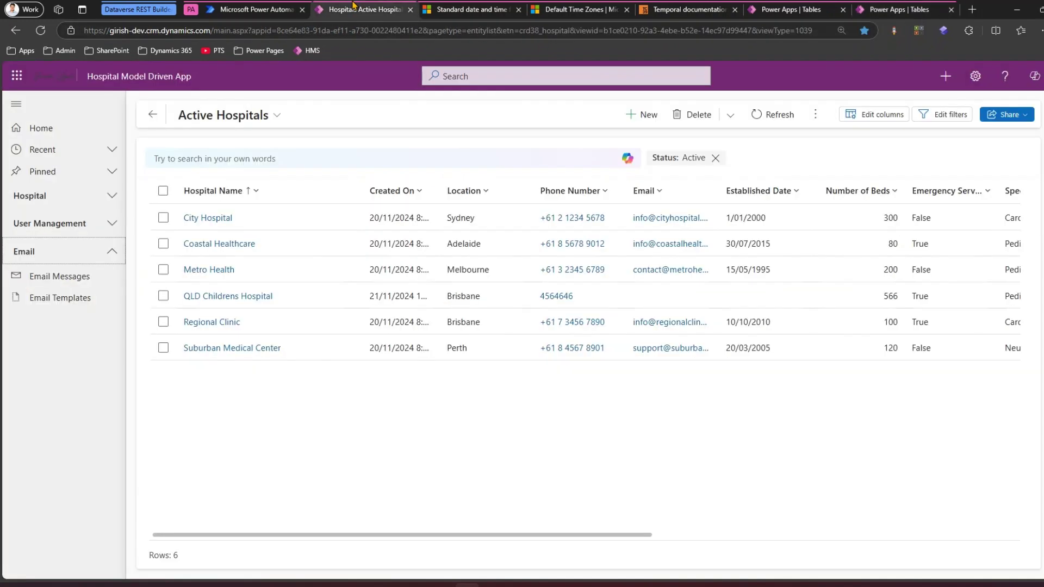
{"action": "left_click", "coordinate": [57, 280]}
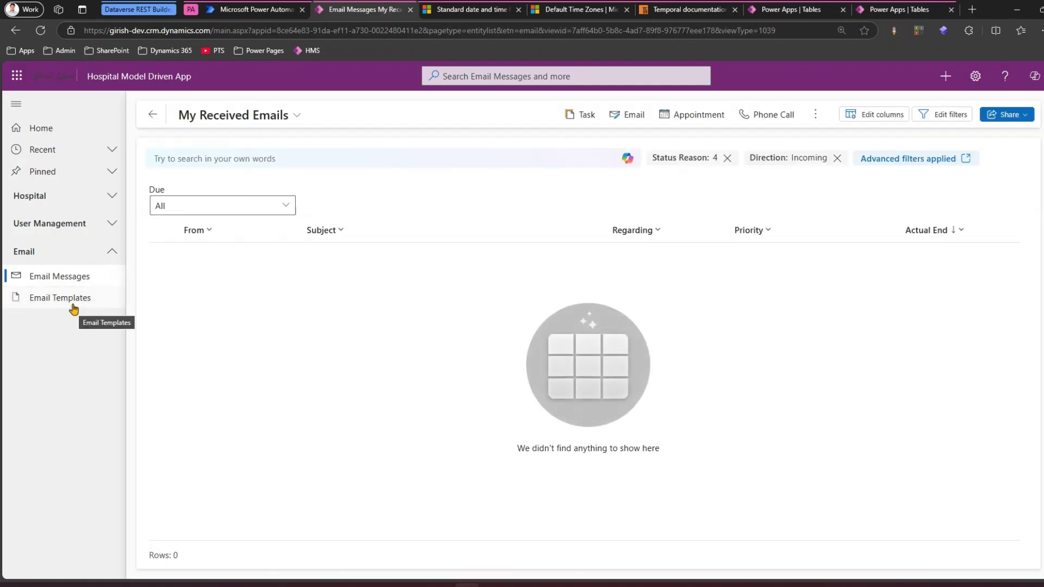
{"action": "left_click", "coordinate": [261, 114]}
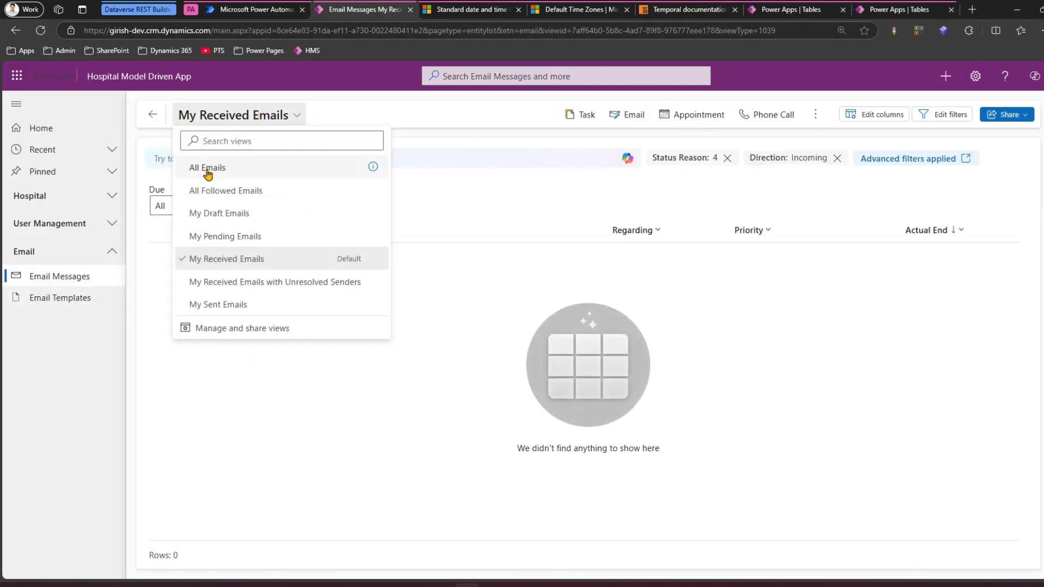
{"action": "left_click", "coordinate": [207, 171]}
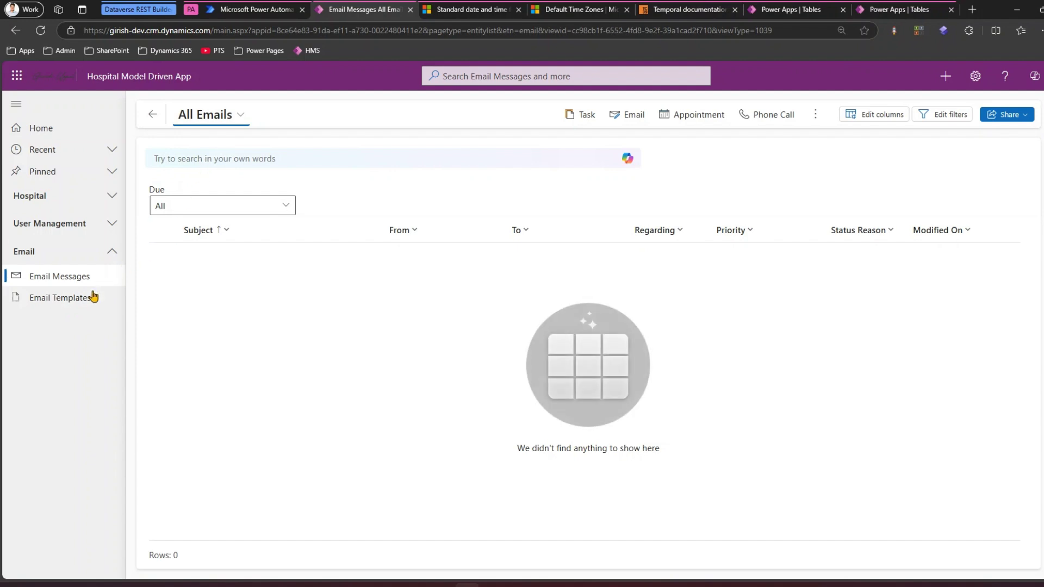
Step: Create an email template named "PowerTech Speck Email Template" with Organization permission level and the User category
{"action": "left_click", "coordinate": [83, 300]}
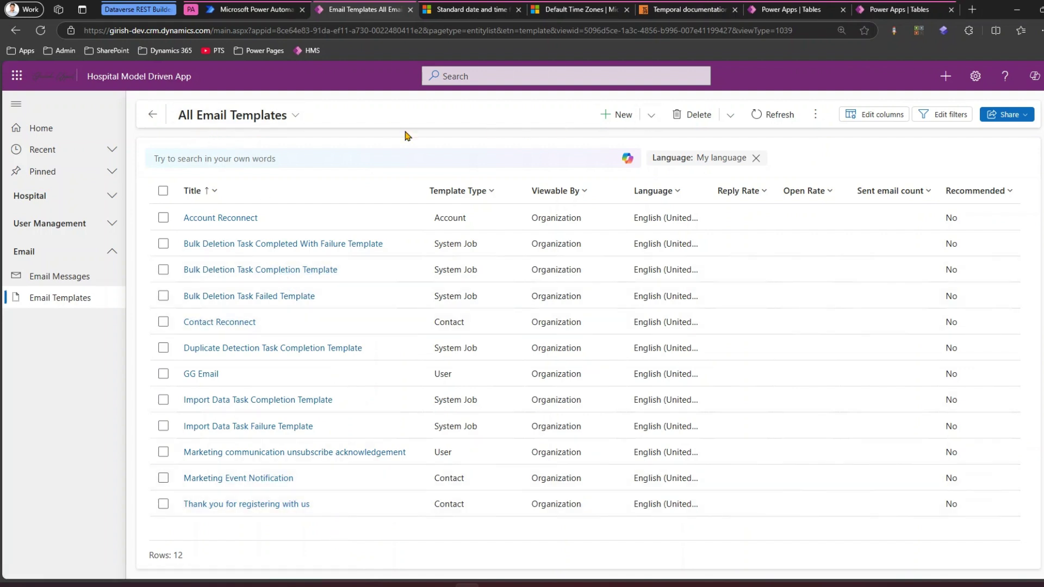
{"action": "left_click", "coordinate": [622, 118]}
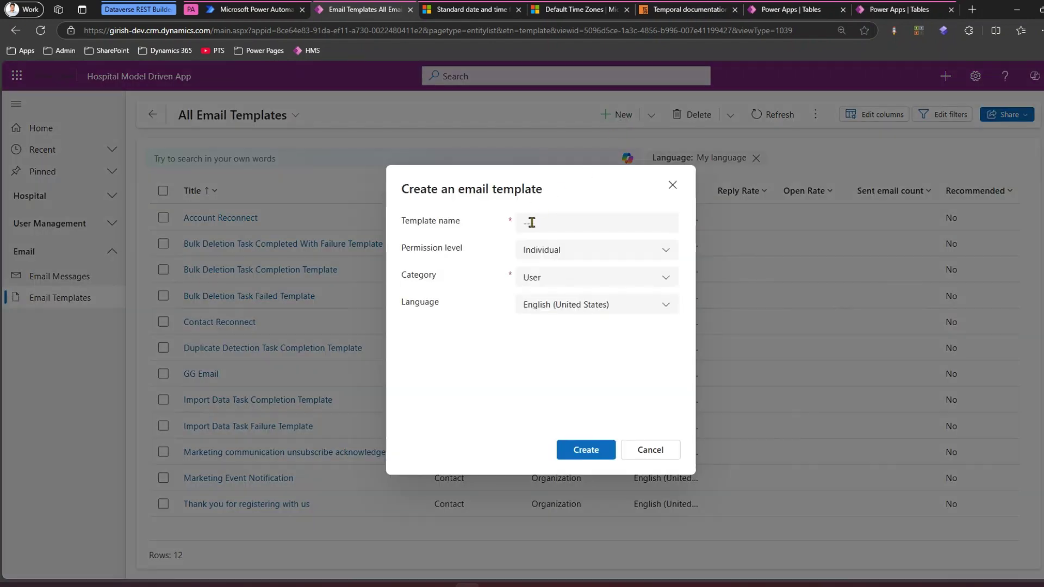
{"action": "left_click", "coordinate": [533, 223]}
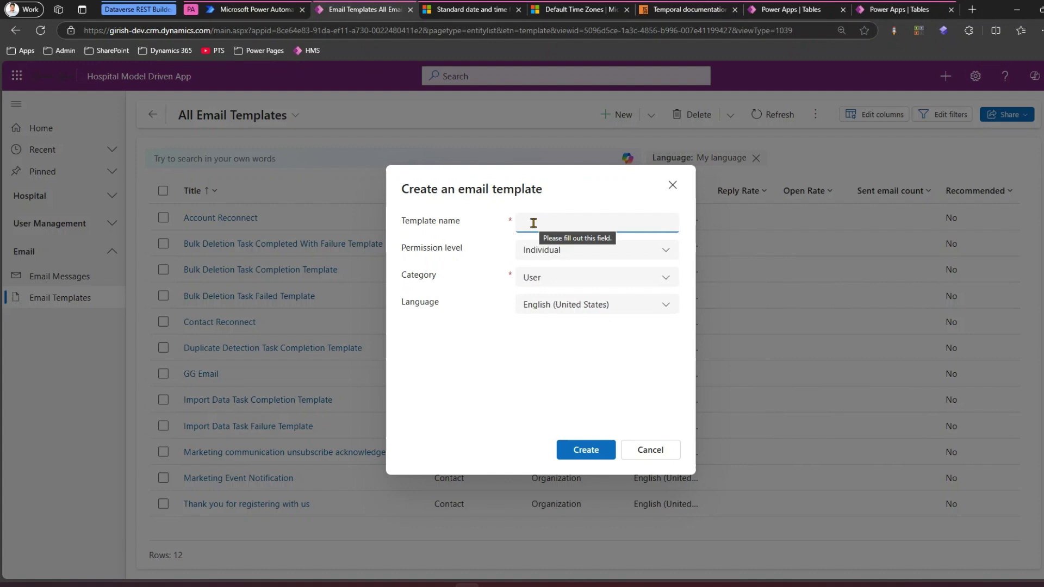
{"action": "type", "text": "PowerTech Speck"}
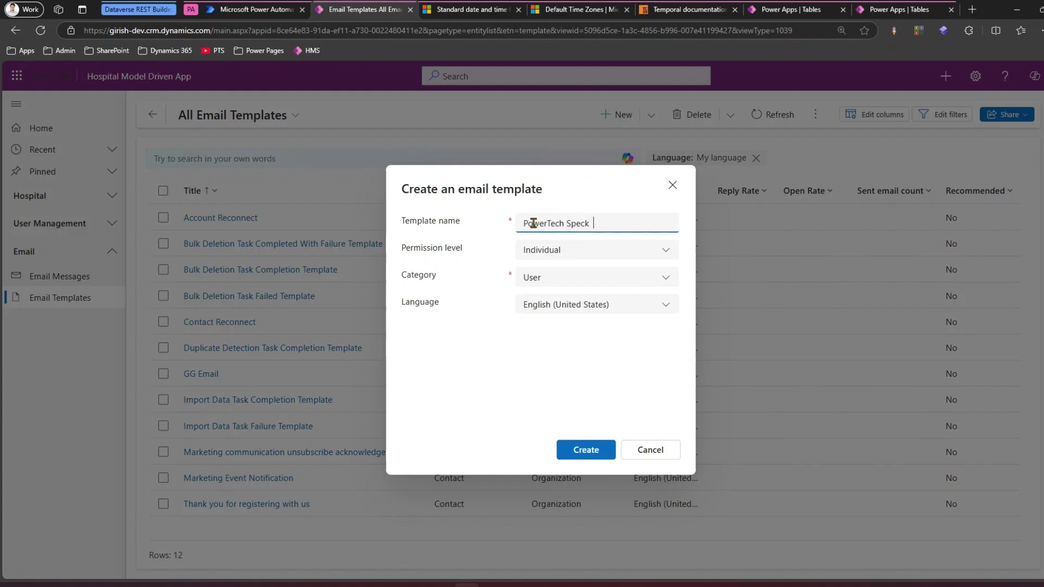
{"action": "type", "text": " Email"}
{"action": "left_click", "coordinate": [620, 251]}
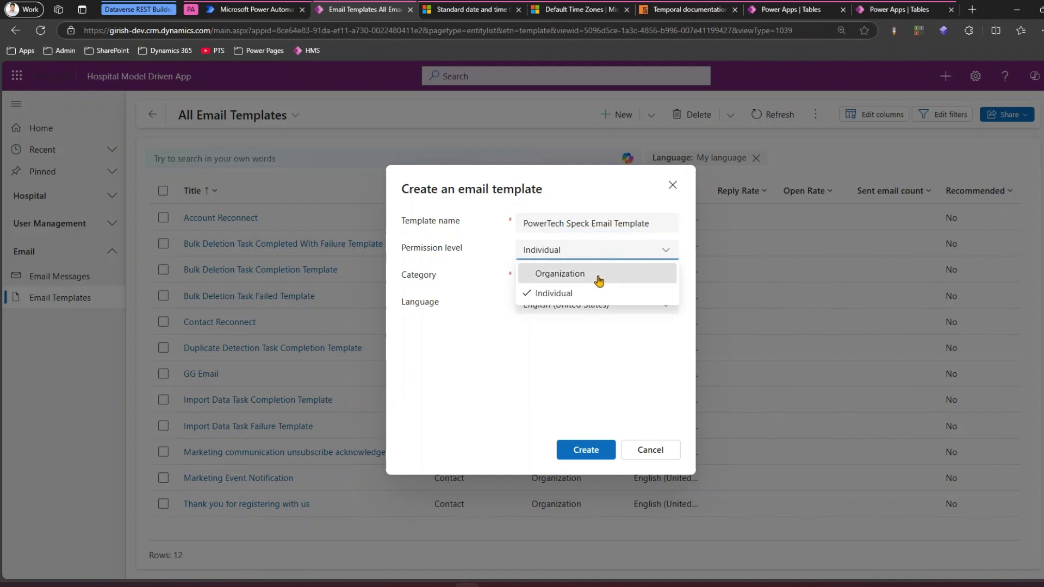
{"action": "left_click", "coordinate": [599, 277]}
{"action": "left_click", "coordinate": [569, 280]}
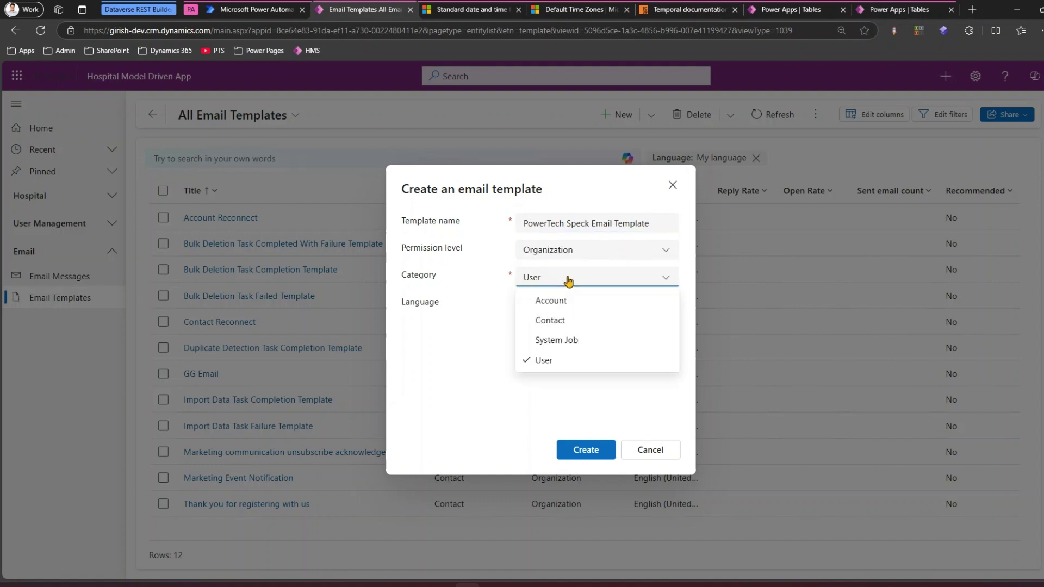
{"action": "left_click", "coordinate": [568, 279]}
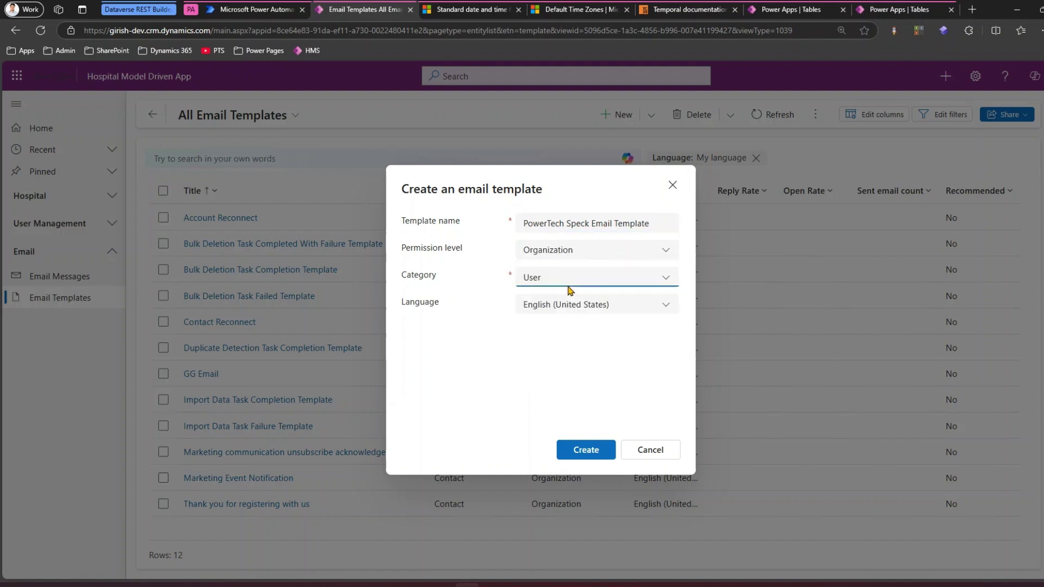
{"action": "left_click", "coordinate": [592, 454]}
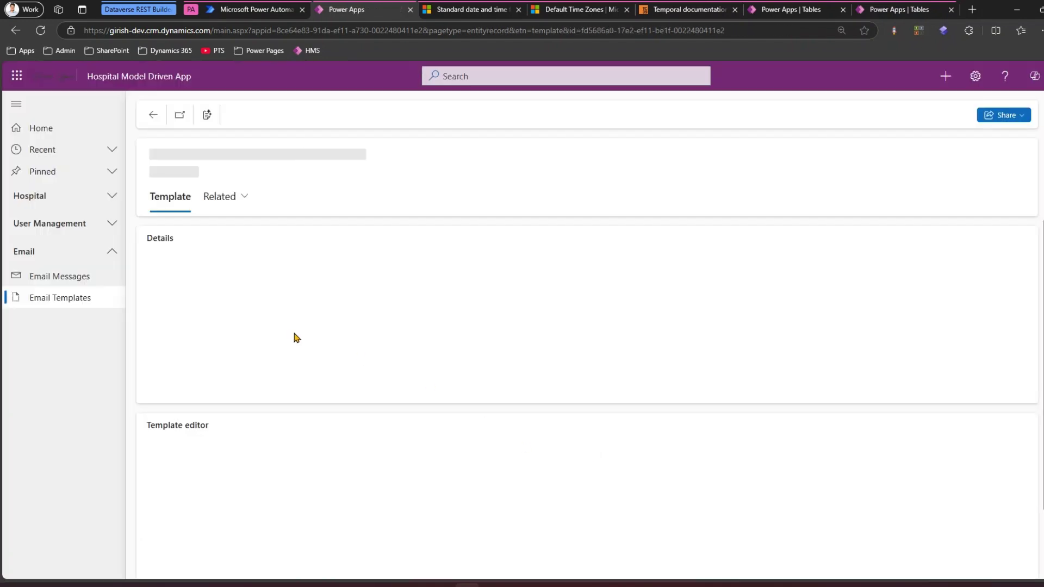
Step: Enter "PTS - Welcome to Subcription" as the email template's subject
{"action": "left_click", "coordinate": [285, 503]}
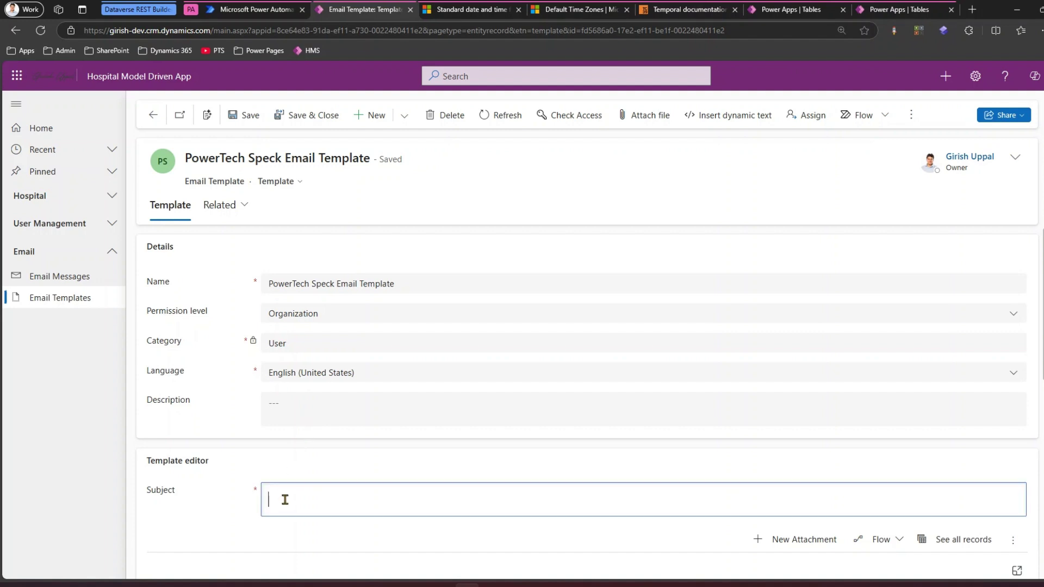
{"action": "type", "text": "PTS - Welcome"}
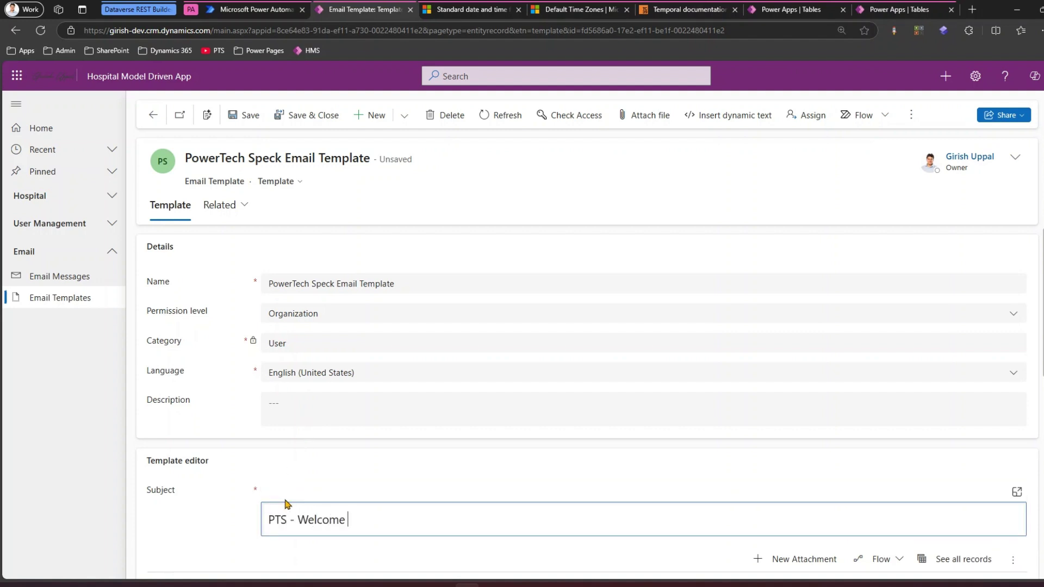
{"action": "type", "text": " to Subcription"}
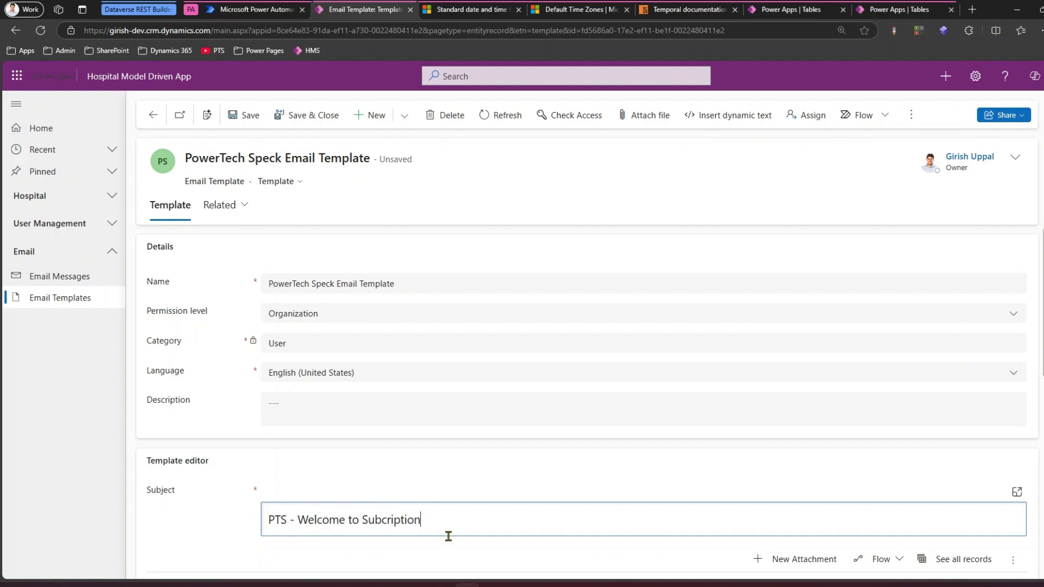
Step: Write the template body on separate lines: "Hello Viewers,", "Welcome to the channel", "Regards," and "PTS"
{"action": "scroll", "coordinate": [381, 509], "scroll_direction": "down", "scroll_amount": 7}
{"action": "left_click", "coordinate": [273, 330]}
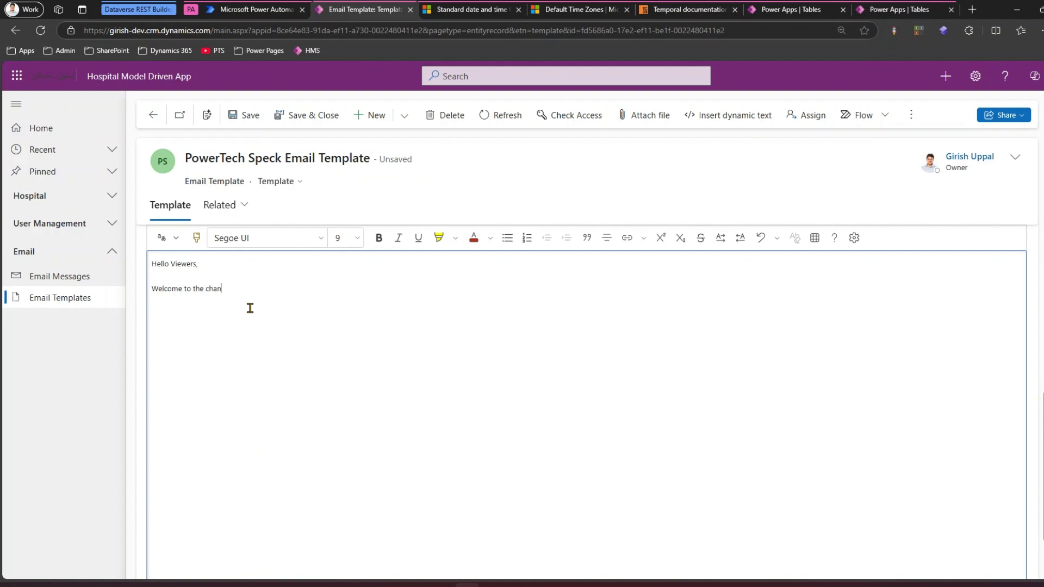
{"action": "type", "text": "eghards,"}
Step: Set the entire template body text to font size 14 and save the email template
{"action": "scroll", "coordinate": [250, 308], "scroll_direction": "up", "scroll_amount": 3}
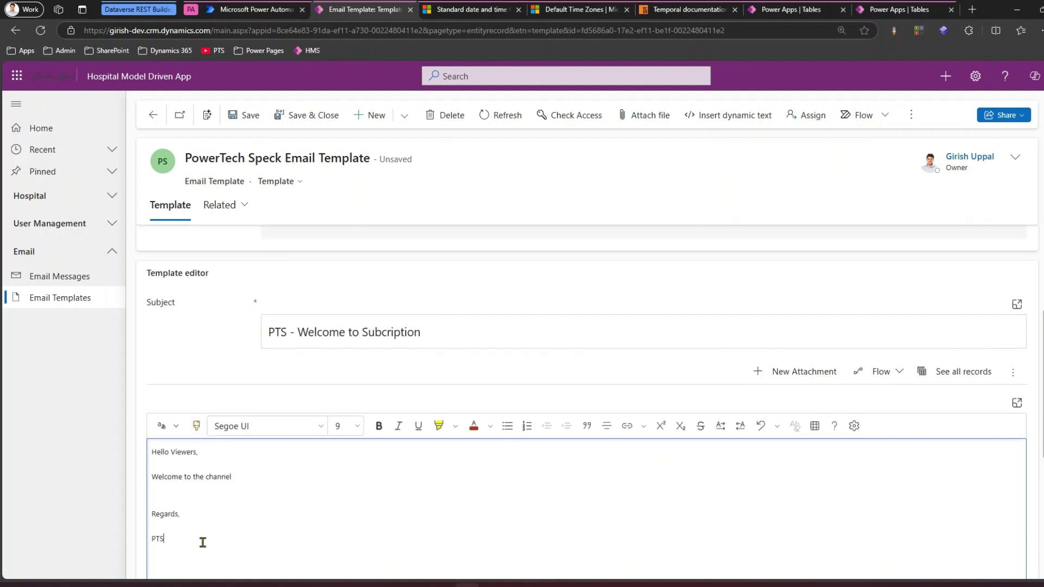
{"action": "left_click_drag", "start_coordinate": [193, 543], "coordinate": [179, 438]}
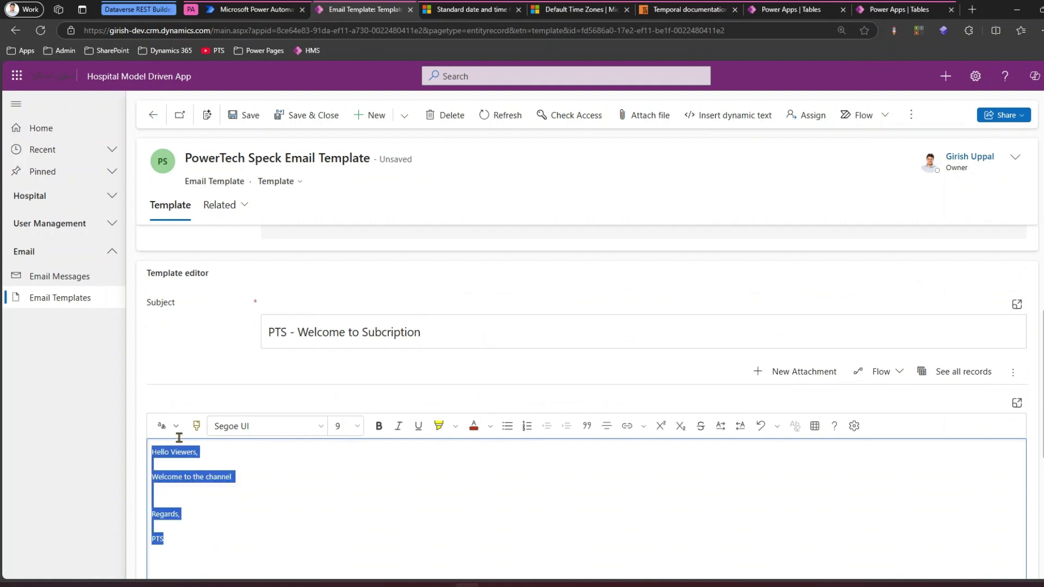
{"action": "left_click", "coordinate": [356, 426]}
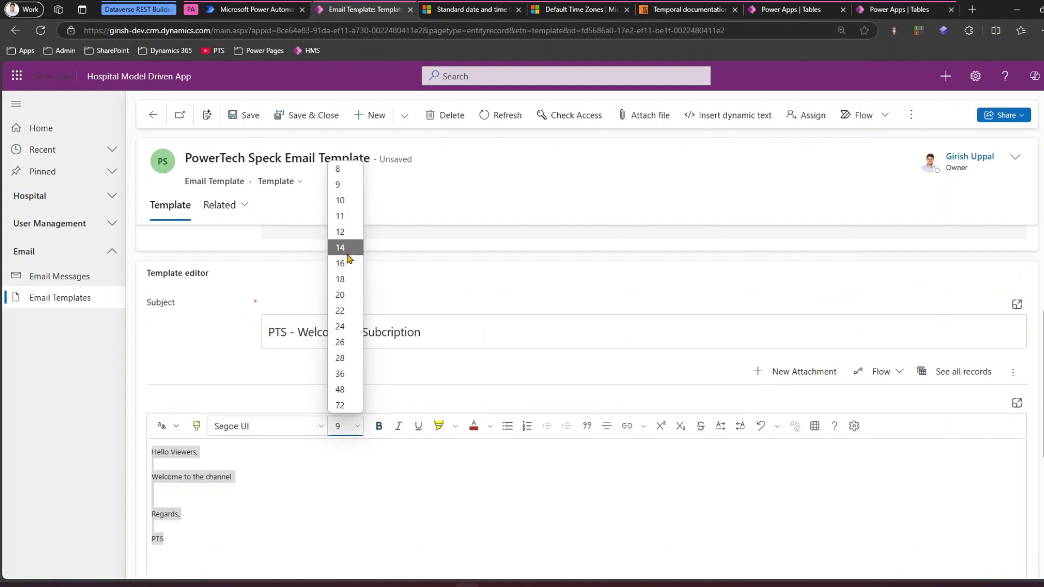
{"action": "left_click", "coordinate": [348, 247]}
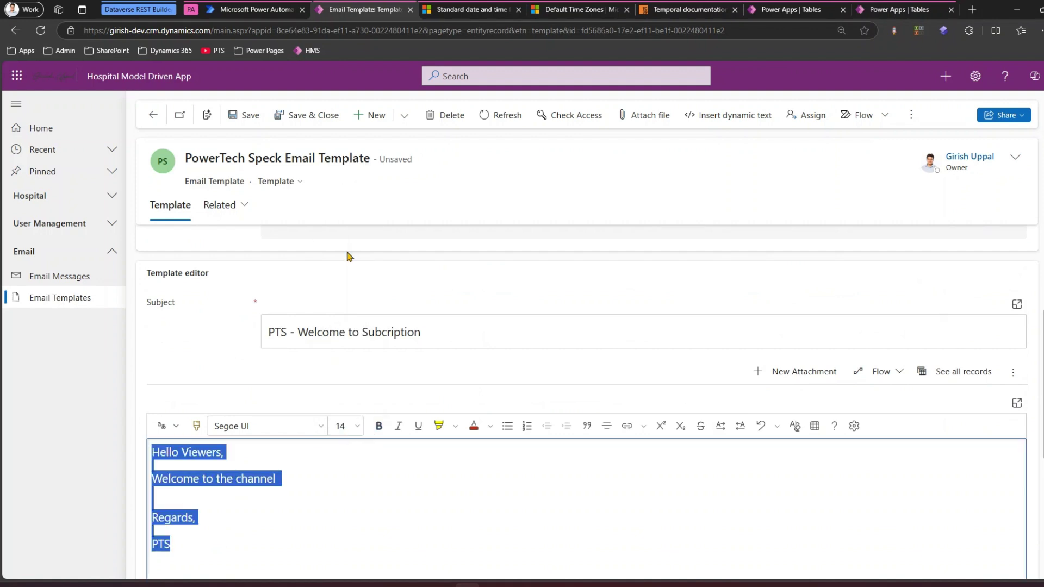
{"action": "left_click", "coordinate": [303, 503]}
{"action": "scroll", "coordinate": [299, 503], "scroll_direction": "down", "scroll_amount": 3}
{"action": "left_click_drag", "start_coordinate": [317, 296], "coordinate": [158, 291]}
{"action": "left_click", "coordinate": [333, 390]}
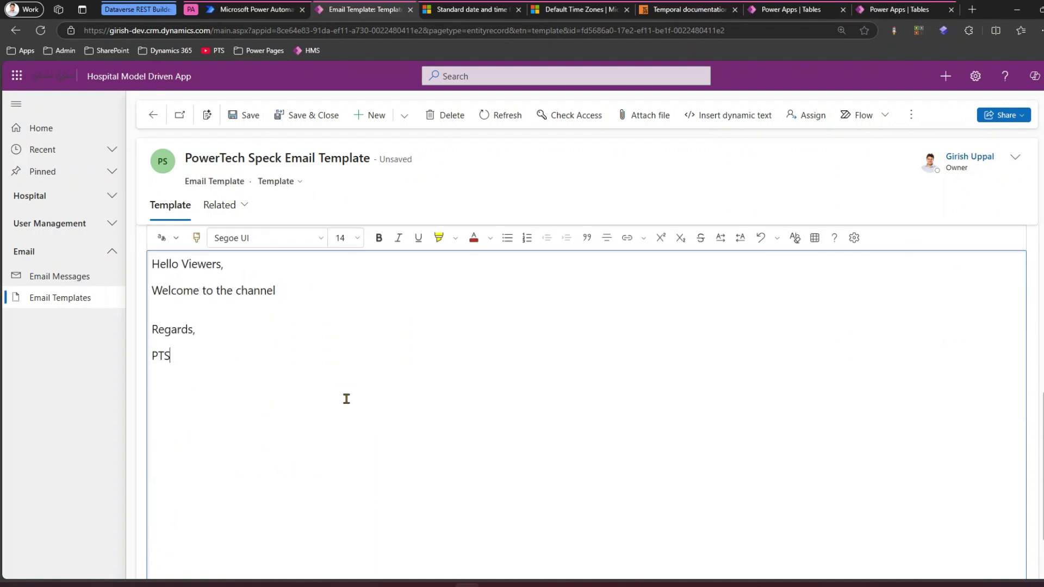
{"action": "scroll", "coordinate": [350, 392], "scroll_direction": "up", "scroll_amount": 3}
{"action": "left_click", "coordinate": [249, 115]}
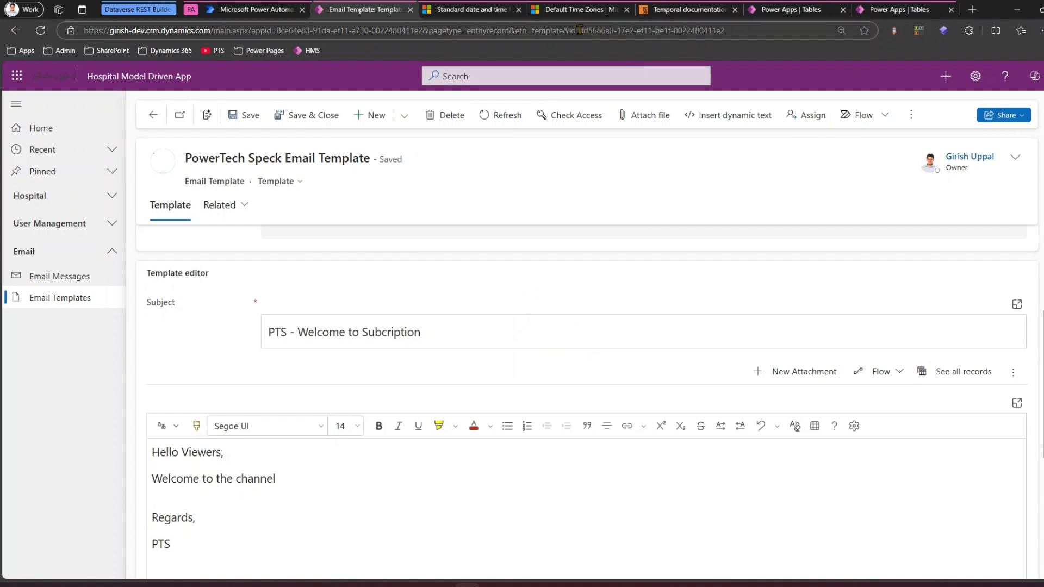
Step: Select the saved template's record ID in the page address and switch to the Power Automate flows page
{"action": "left_click_drag", "start_coordinate": [580, 30], "coordinate": [730, 28]}
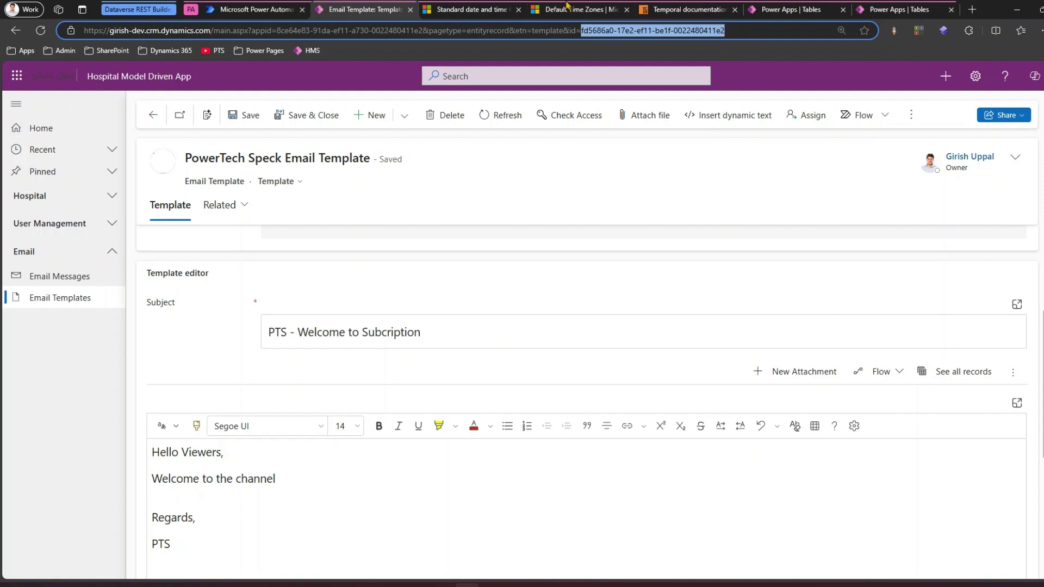
{"action": "left_click", "coordinate": [251, 11]}
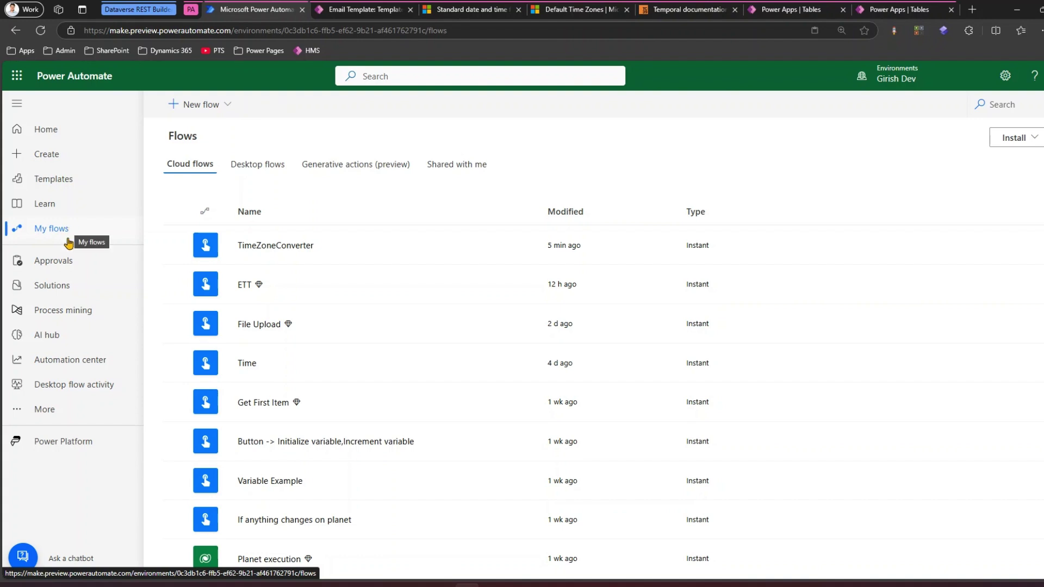
Step: Create an instant cloud flow named "Send Email From Template" that uses the "Manually trigger a flow" trigger
{"action": "left_click", "coordinate": [225, 106]}
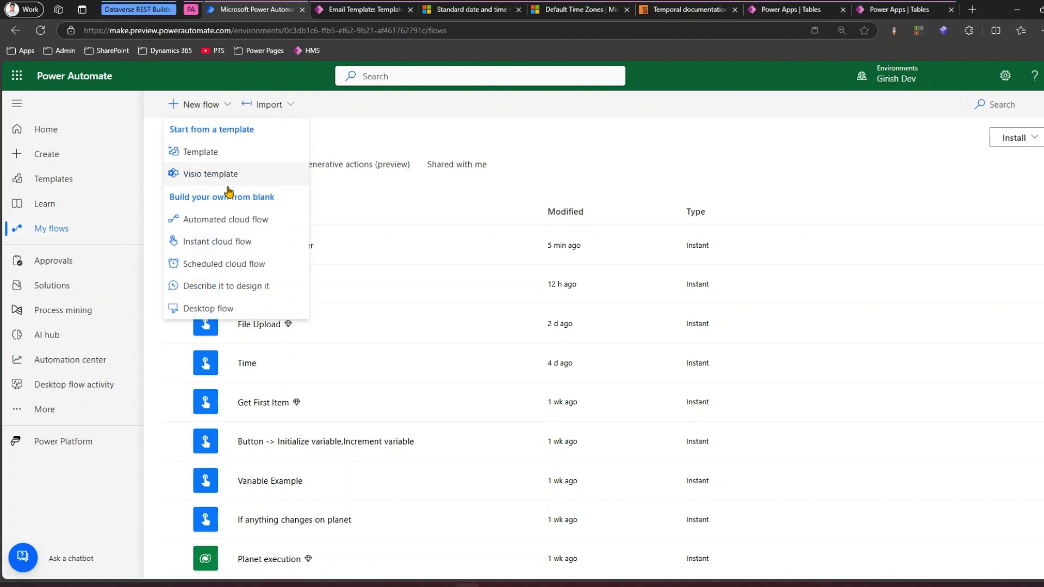
{"action": "left_click", "coordinate": [233, 245]}
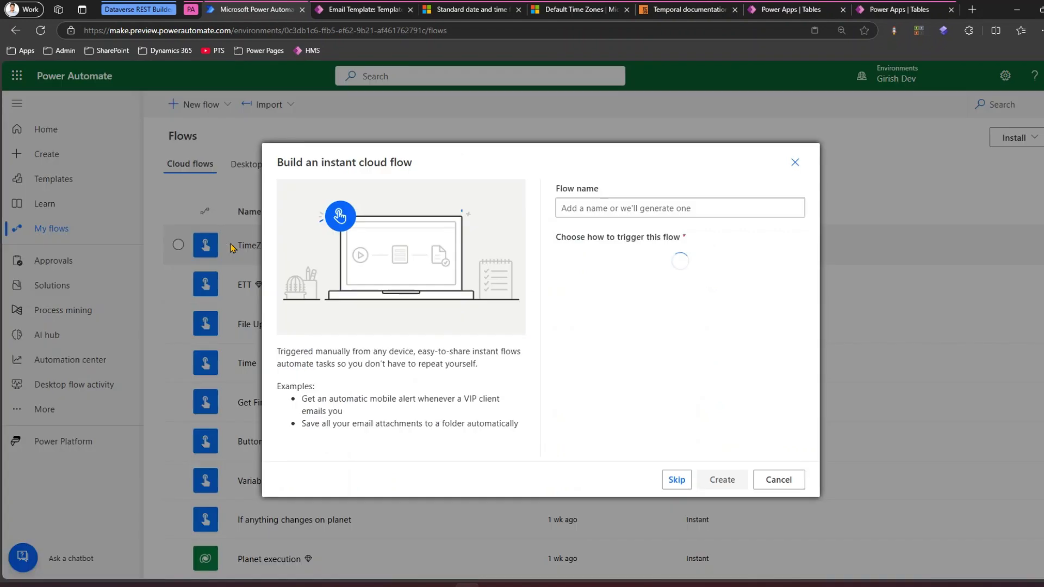
{"action": "left_click", "coordinate": [638, 208]}
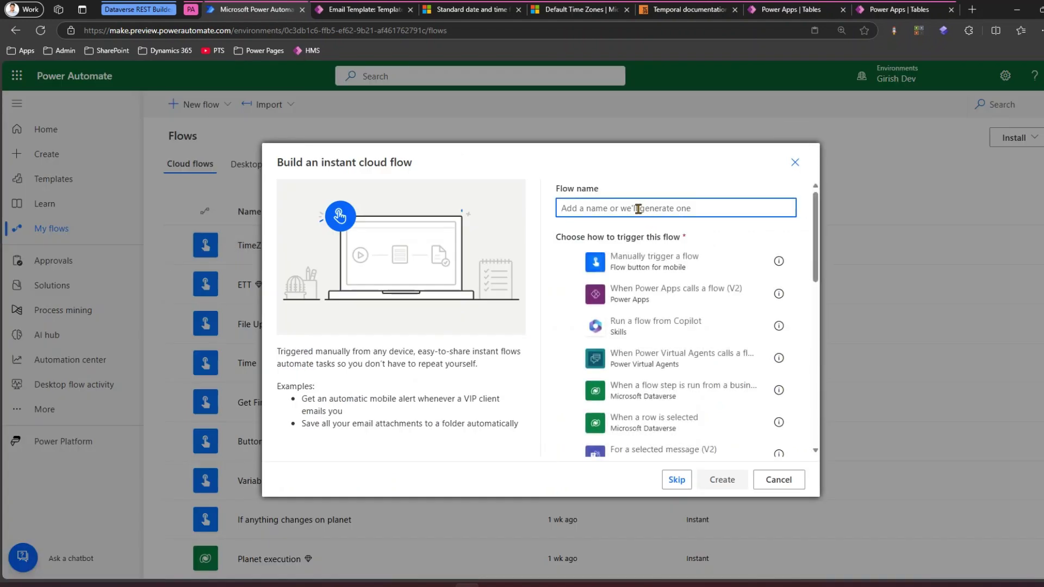
{"action": "type", "text": "Send Email From temp"}
{"action": "key", "text": "BackSpace"}
{"action": "key", "text": "BackSpace"}
{"action": "key", "text": "BackSpace"}
{"action": "key", "text": "BackSpace"}
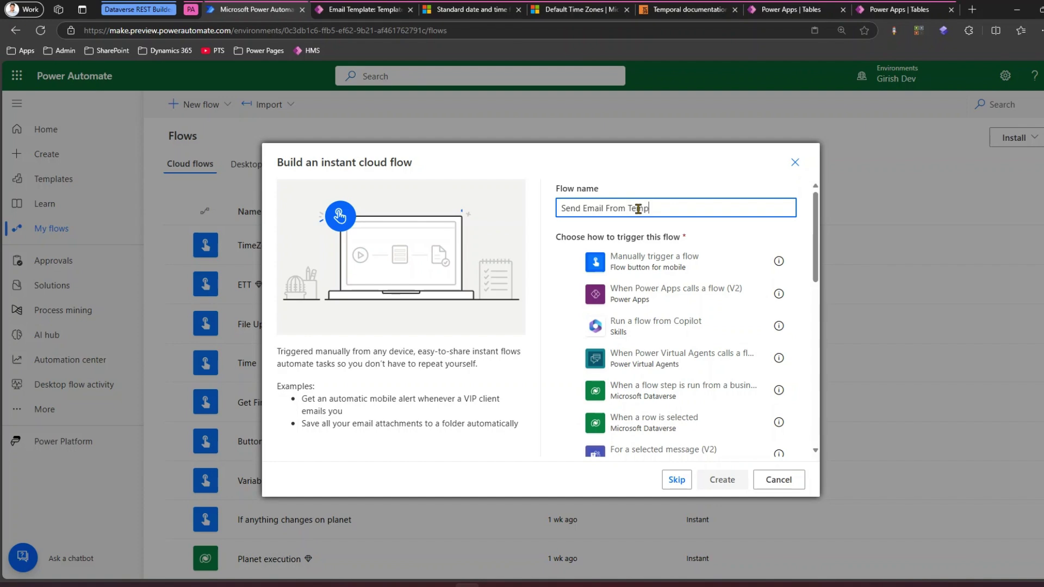
{"action": "left_click", "coordinate": [619, 261]}
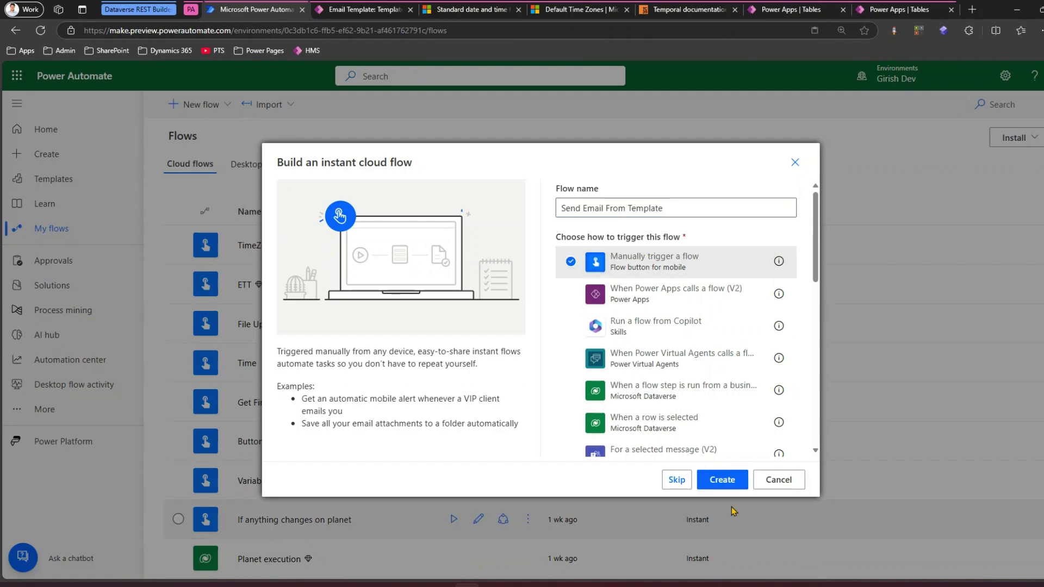
{"action": "left_click", "coordinate": [722, 480]}
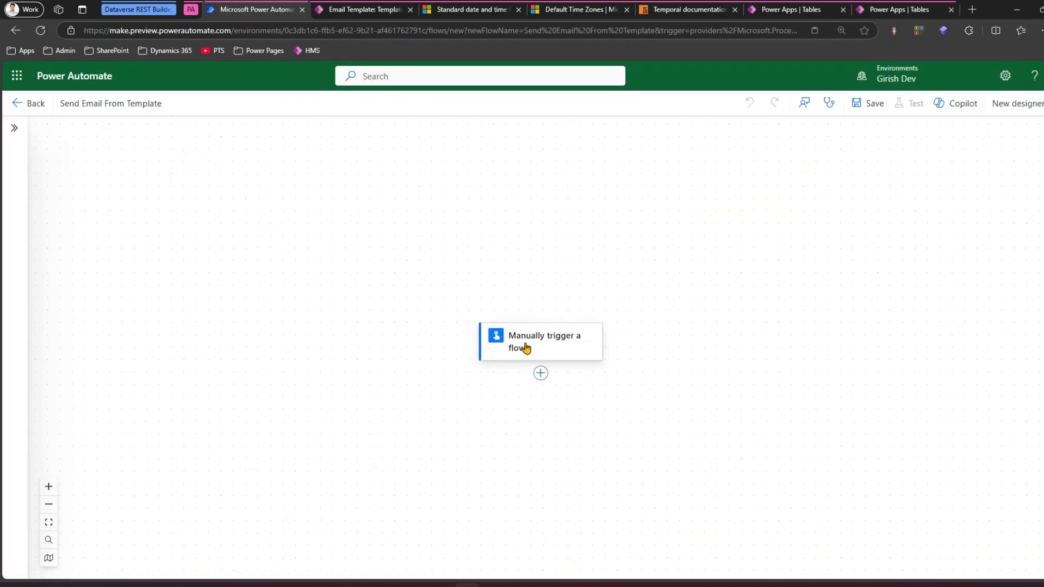
Step: Add the Microsoft Dataverse action "Perform an unbound action" after the manual trigger
{"action": "left_click", "coordinate": [541, 374]}
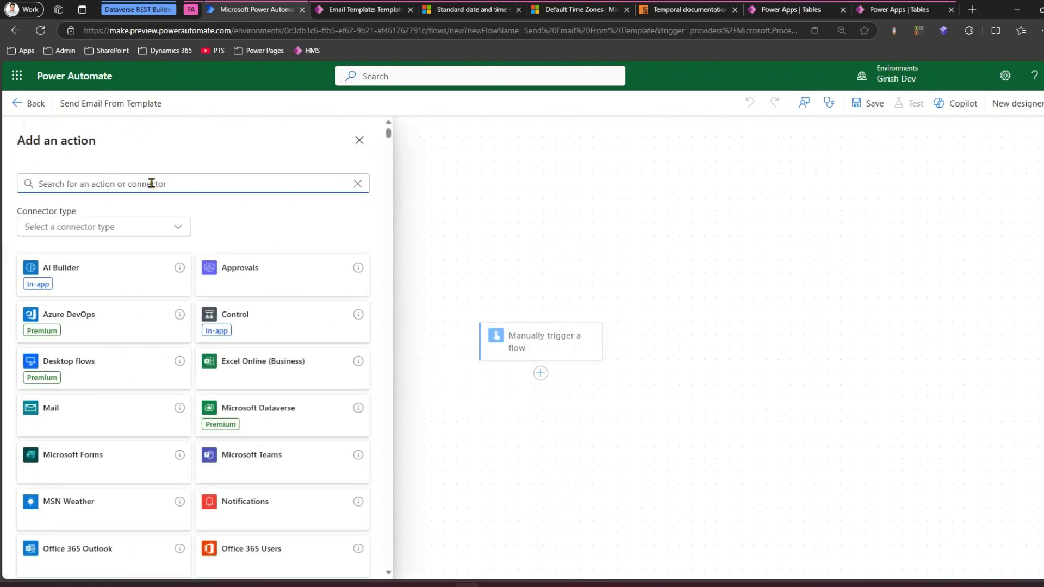
{"action": "type", "text": "unbound"}
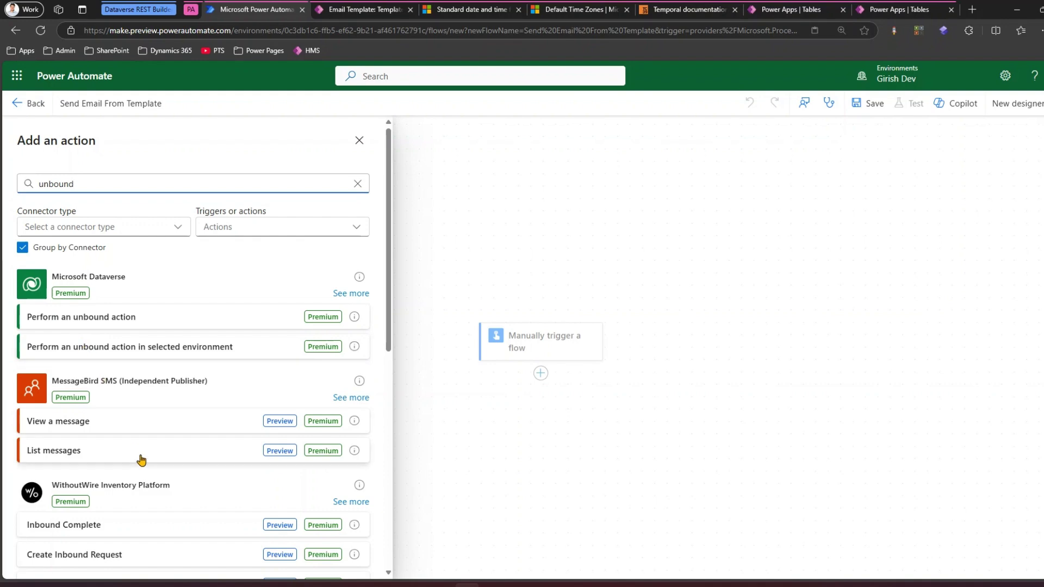
{"action": "left_click", "coordinate": [84, 318]}
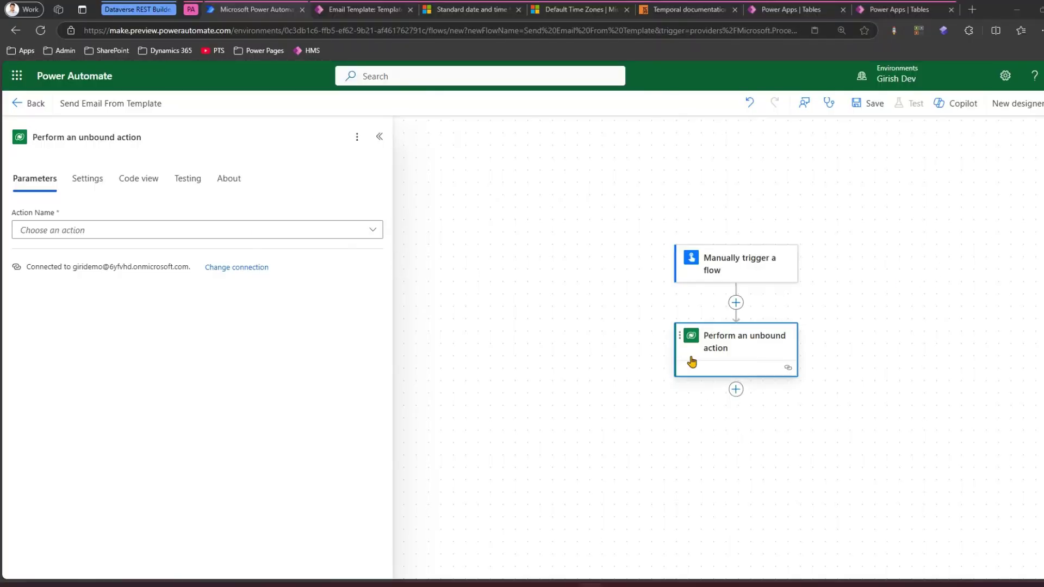
Step: Filter the available action names by "email" and set the unbound action's name to SendEmailFromTemplate
{"action": "left_click", "coordinate": [373, 234]}
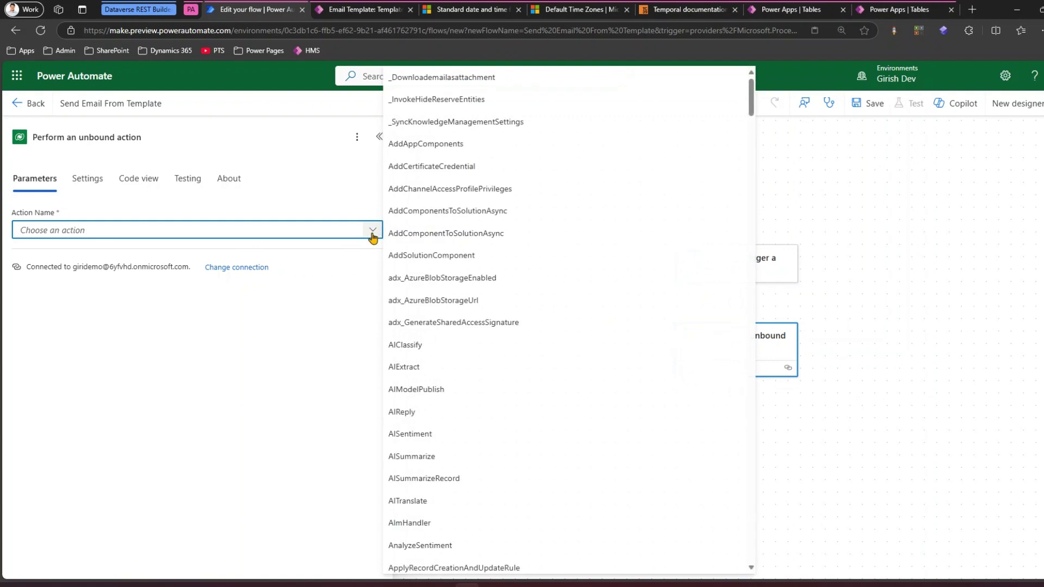
{"action": "left_click", "coordinate": [177, 232]}
{"action": "type", "text": "email"}
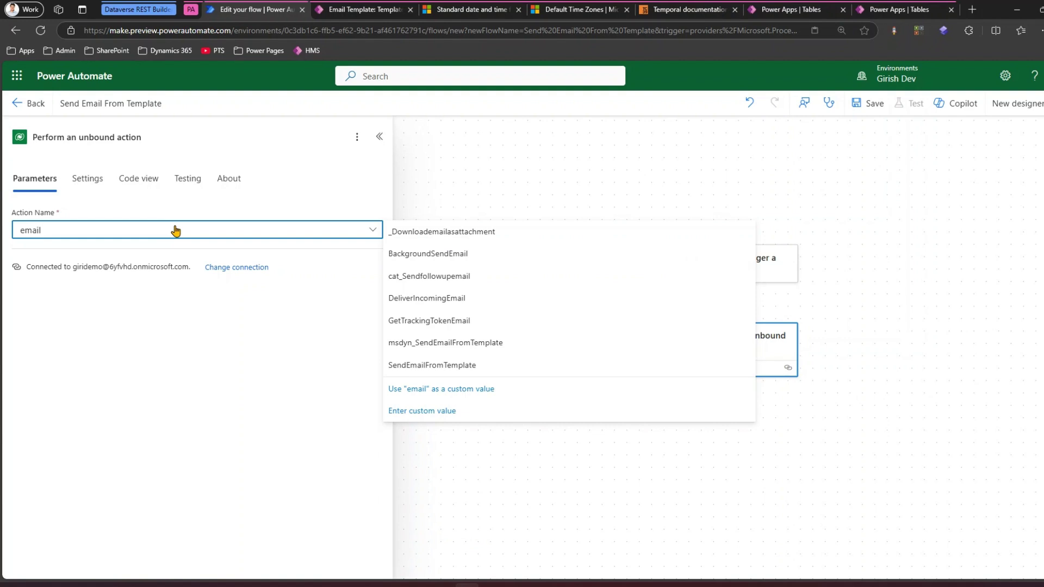
{"action": "left_click_drag", "start_coordinate": [383, 355], "coordinate": [493, 373]}
{"action": "mouse_move", "coordinate": [374, 334]}
{"action": "left_mouse_down"}
{"action": "mouse_move", "coordinate": [401, 352]}
{"action": "mouse_move", "coordinate": [522, 354]}
{"action": "left_mouse_up"}
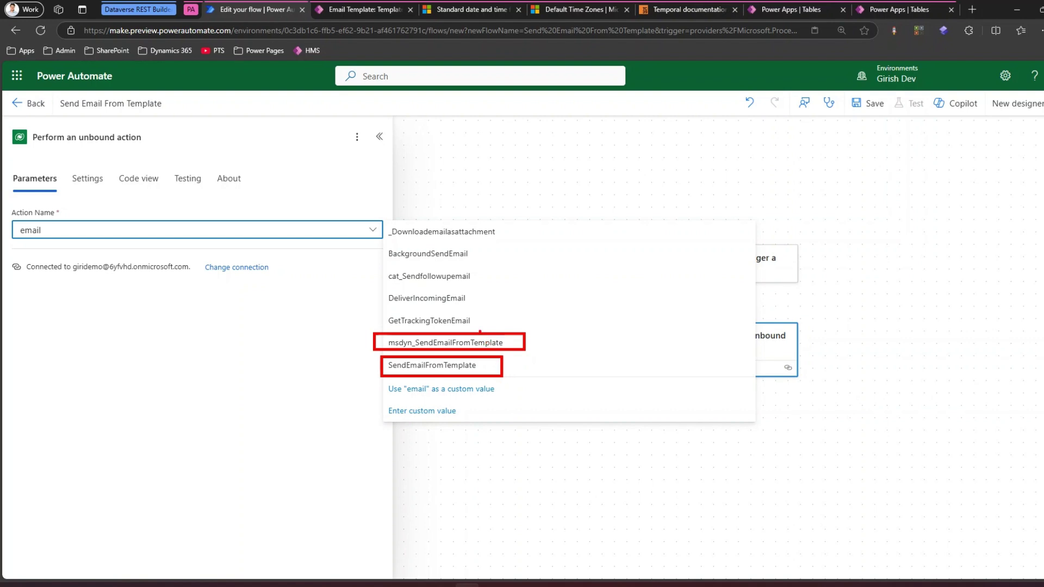
{"action": "mouse_move", "coordinate": [546, 356]}
{"action": "left_mouse_down"}
{"action": "mouse_move", "coordinate": [507, 375]}
{"action": "mouse_move", "coordinate": [513, 388]}
{"action": "left_mouse_up"}
{"action": "key", "text": "Escape"}
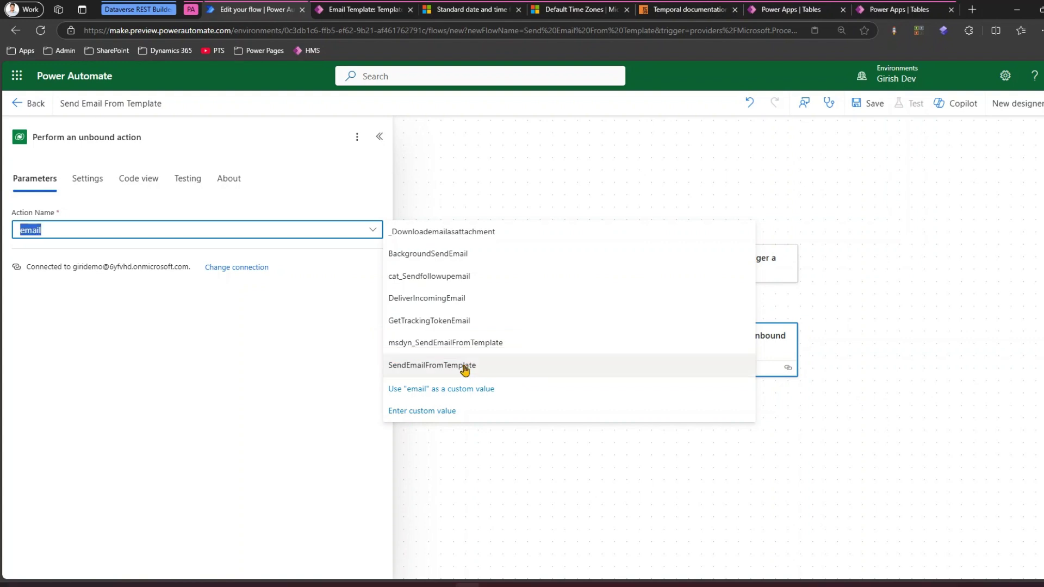
{"action": "left_click", "coordinate": [464, 365]}
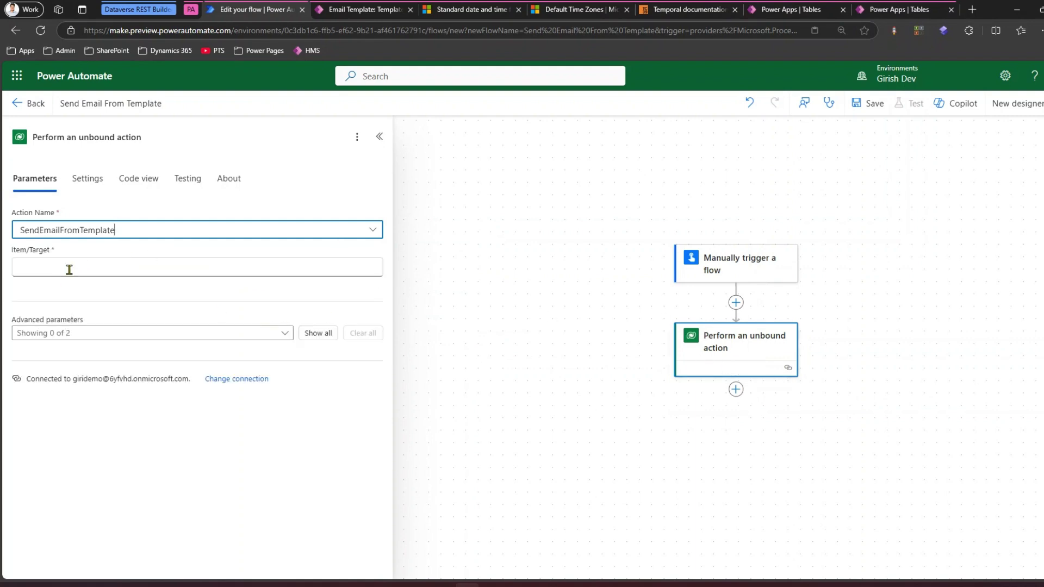
Step: Show all advanced parameters of the unbound action and add two line breaks in Item/Target
{"action": "left_click", "coordinate": [318, 334]}
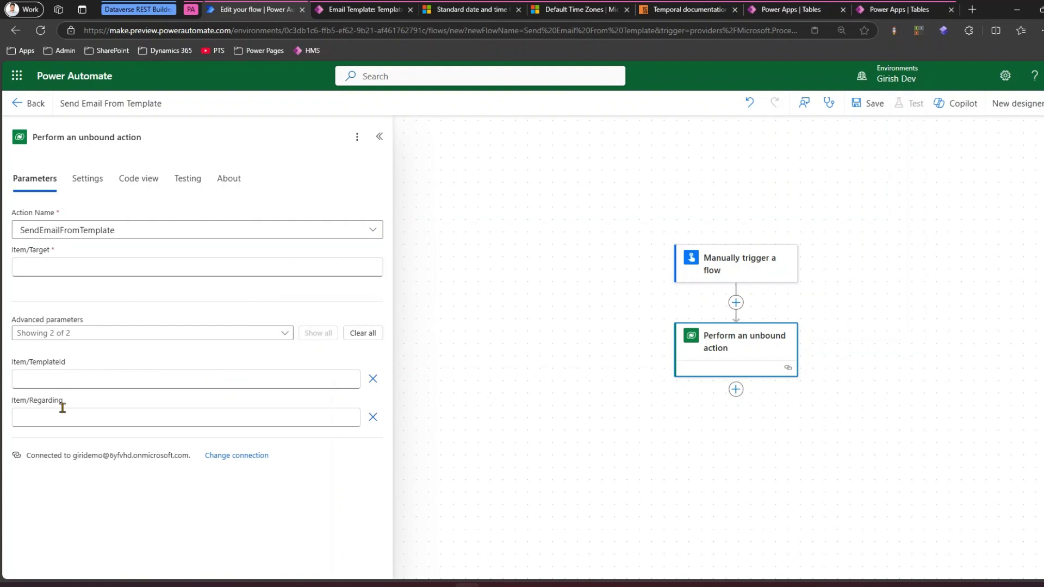
{"action": "left_click", "coordinate": [86, 264]}
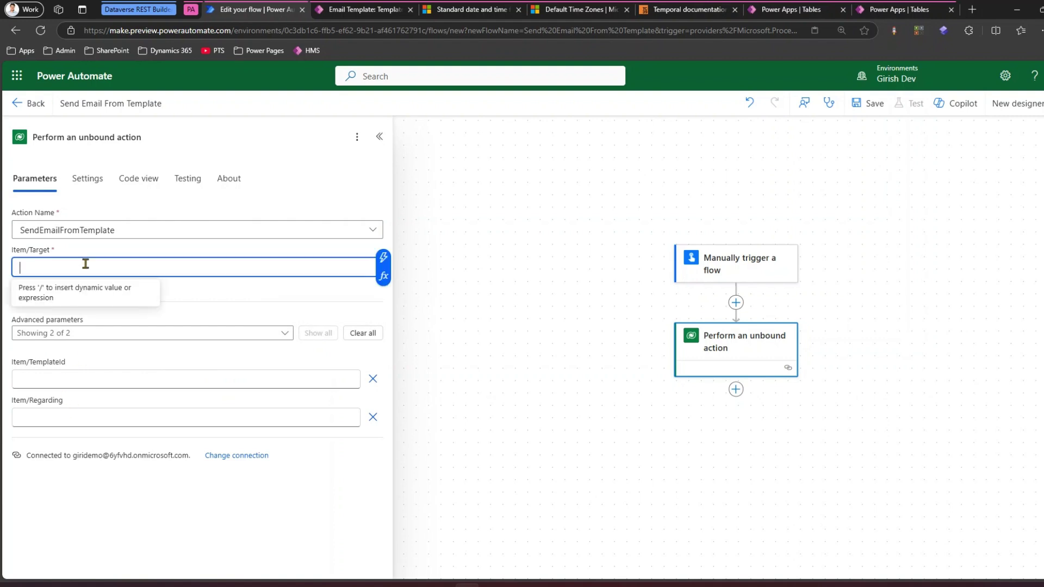
{"action": "key", "text": "Return"}
{"action": "key", "text": "Return"}
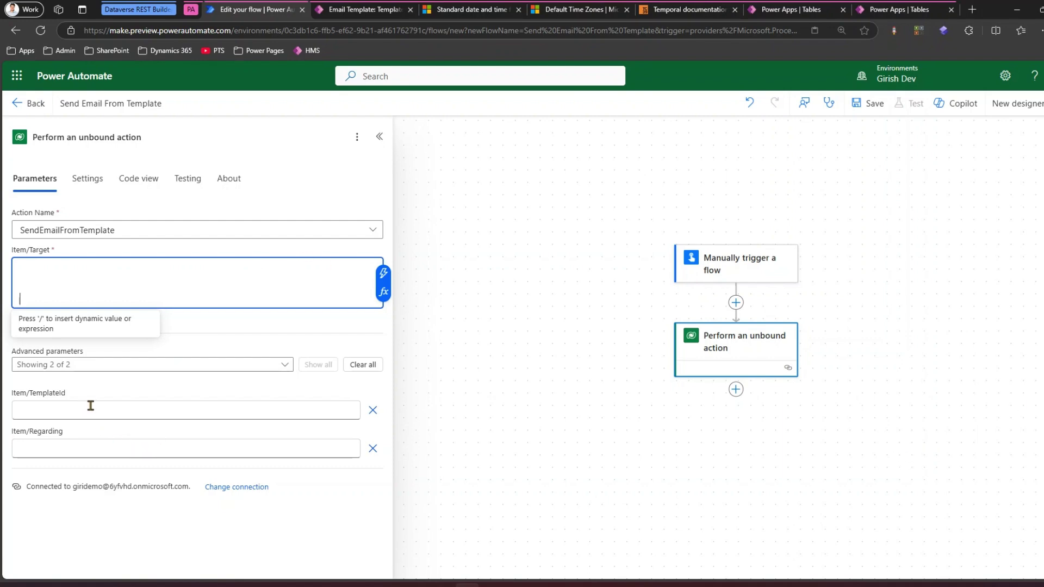
Step: Copy the PowerTech Speck Email Template's record ID from its page address and paste it into the flow action's Item/TemplateId
{"action": "left_click", "coordinate": [355, 11]}
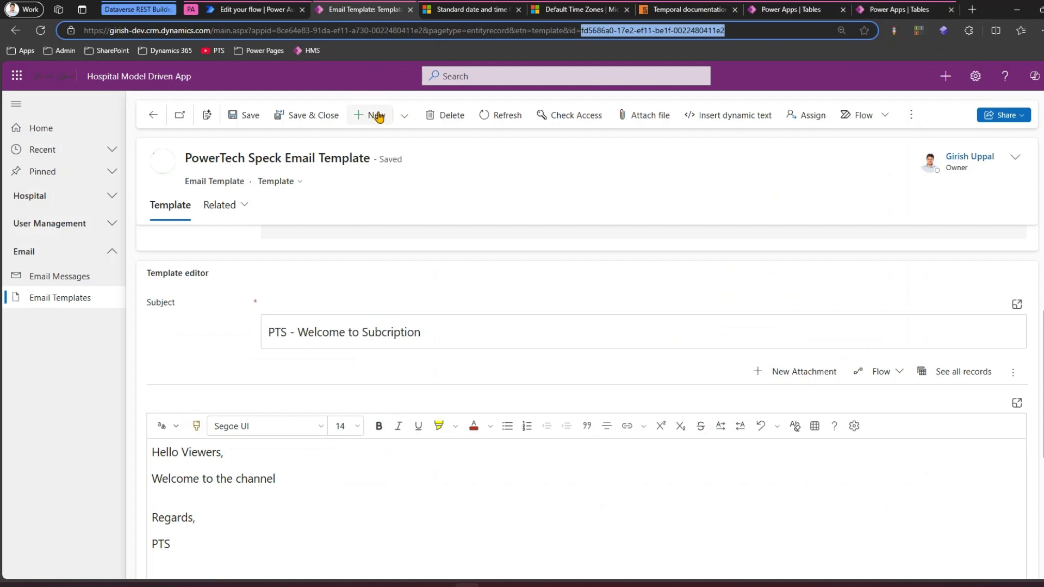
{"action": "left_click", "coordinate": [647, 31]}
{"action": "left_click_drag", "start_coordinate": [579, 30], "coordinate": [727, 31]}
{"action": "key", "text": "ctrl+c"}
{"action": "left_click", "coordinate": [256, 11]}
{"action": "left_click", "coordinate": [75, 423]}
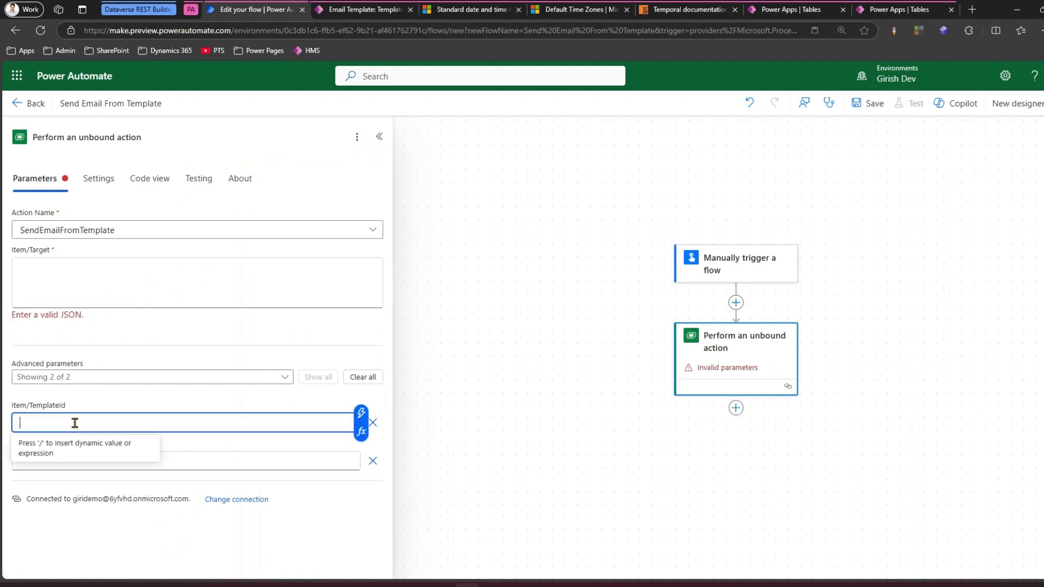
{"action": "key", "text": "ctrl+v"}
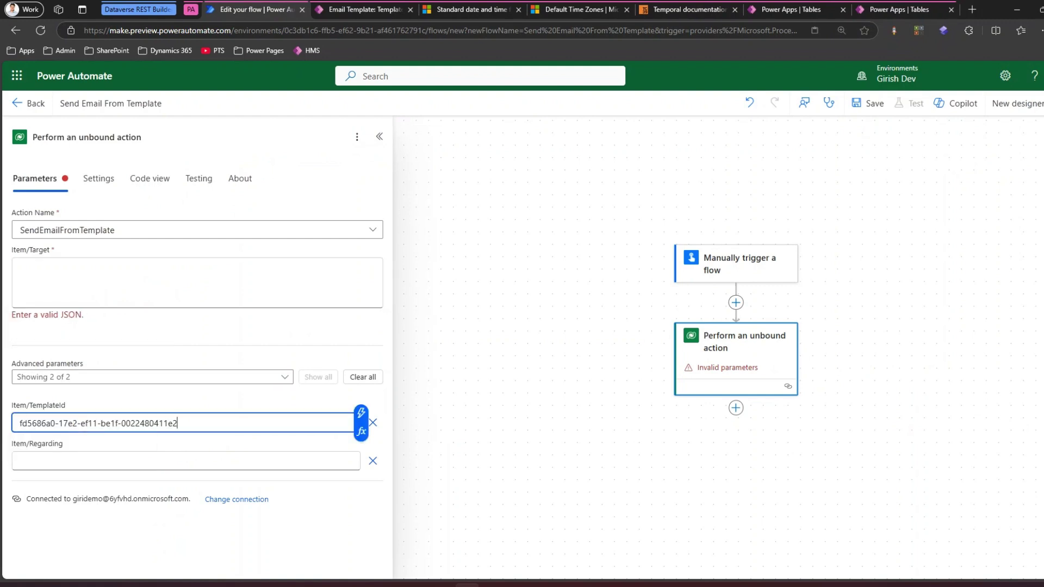
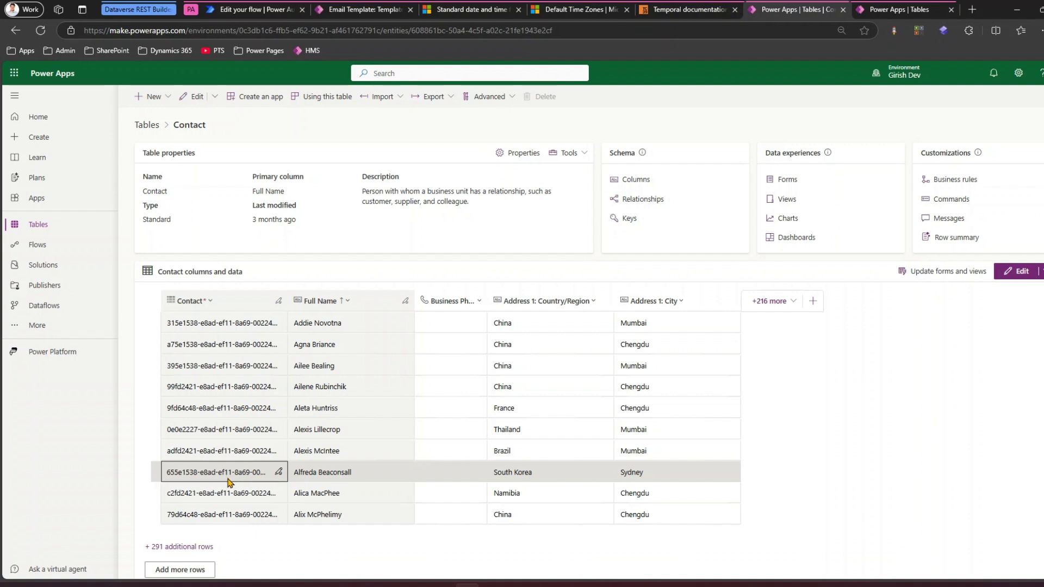
Step: Paste the copied contact ID into the flow's Item/Regarding and prefix it with the Contact table's set name as "contacts/"
{"action": "left_click", "coordinate": [255, 11]}
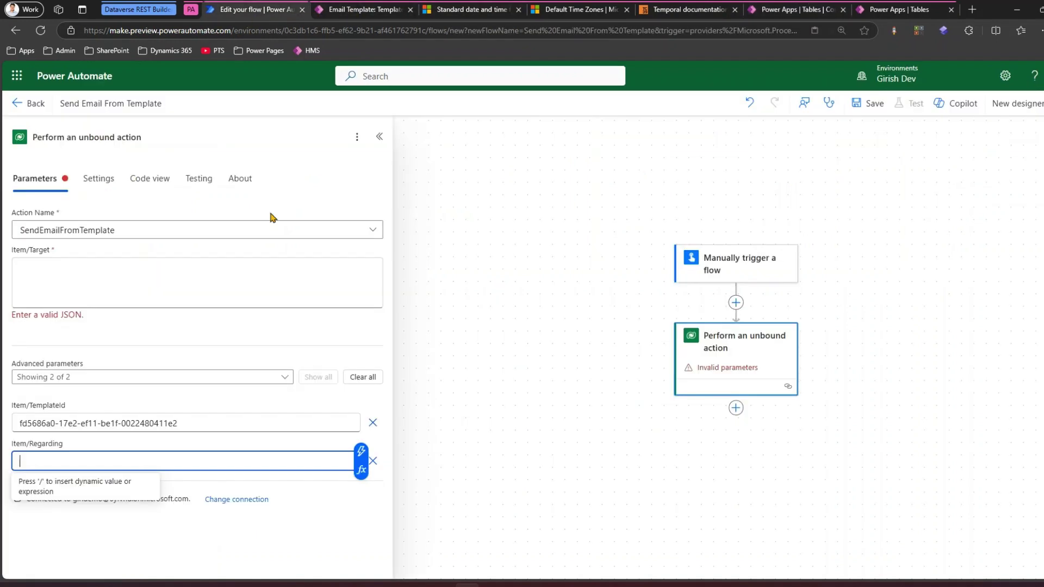
{"action": "key", "text": "ctrl+v"}
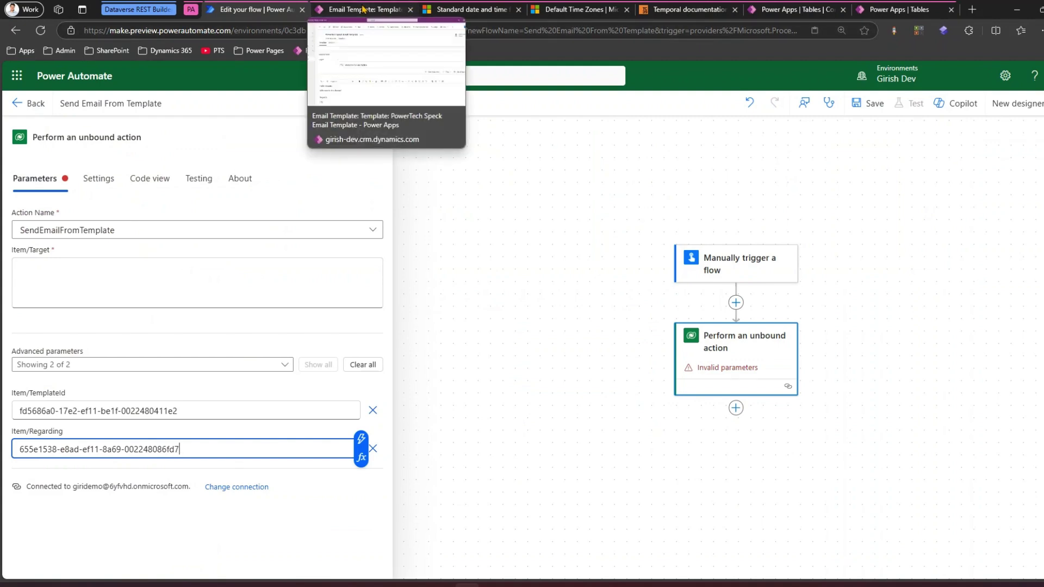
{"action": "left_click", "coordinate": [778, 9]}
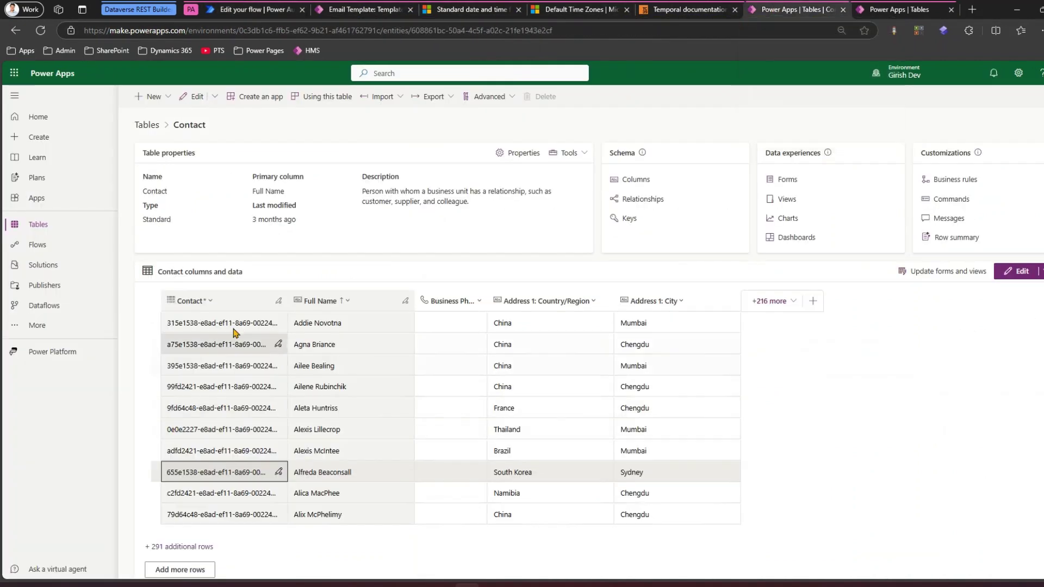
{"action": "left_click", "coordinate": [569, 153]}
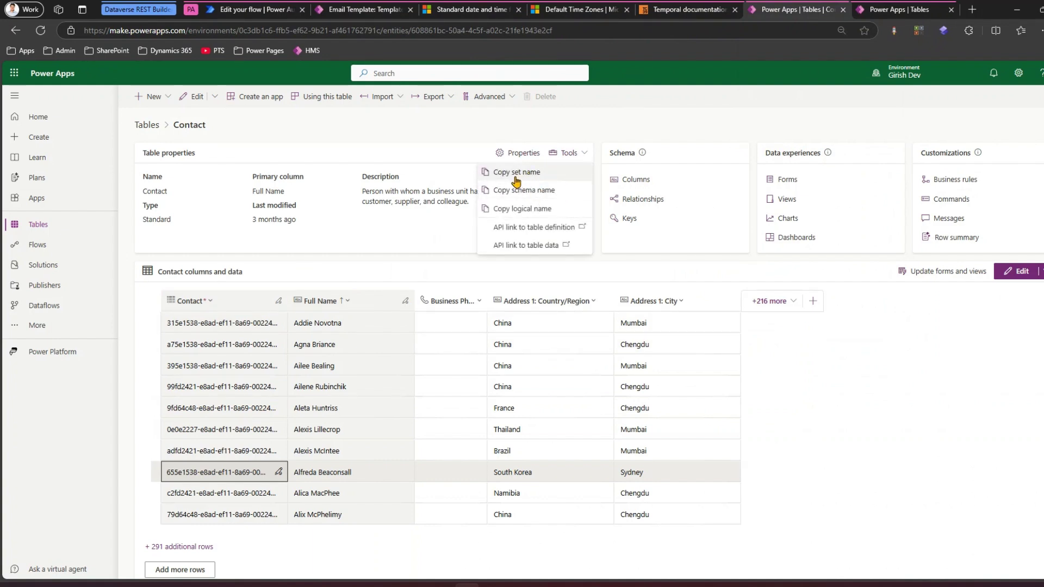
{"action": "left_click", "coordinate": [515, 178]}
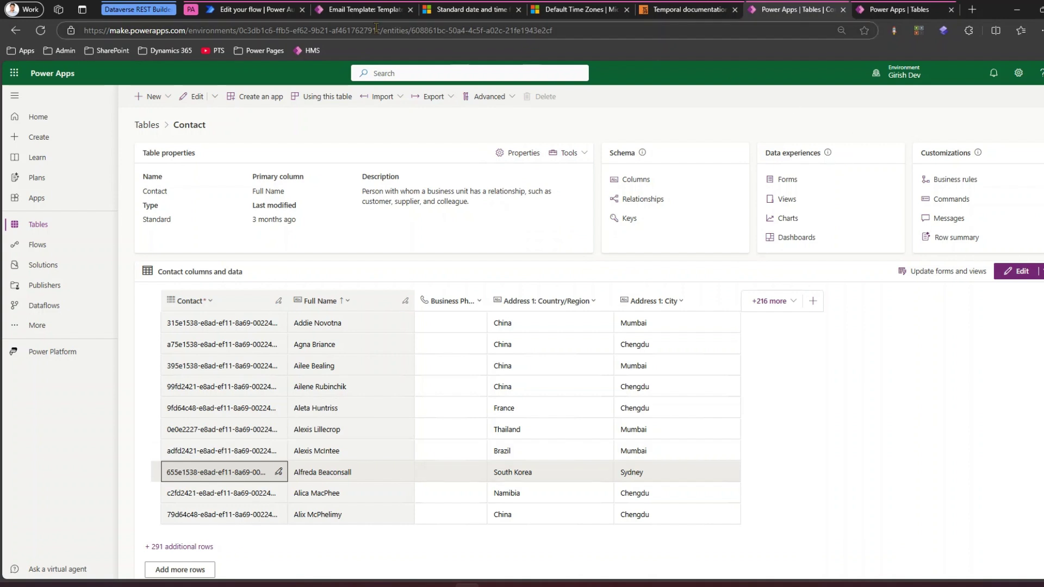
{"action": "left_click", "coordinate": [241, 10]}
{"action": "left_click", "coordinate": [20, 461]}
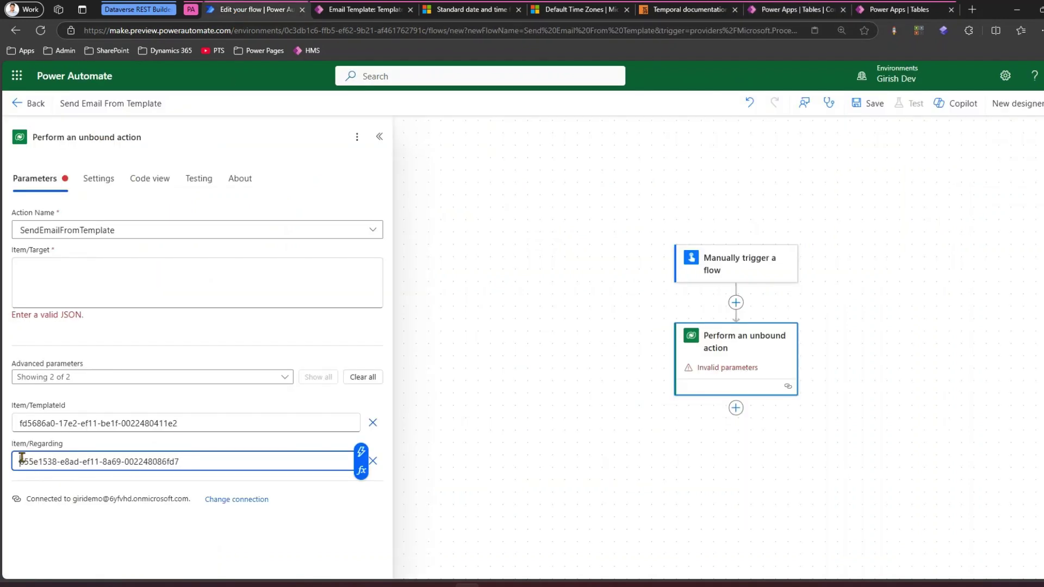
{"action": "type", "text": "contacts"}
{"action": "type", "text": "/"}
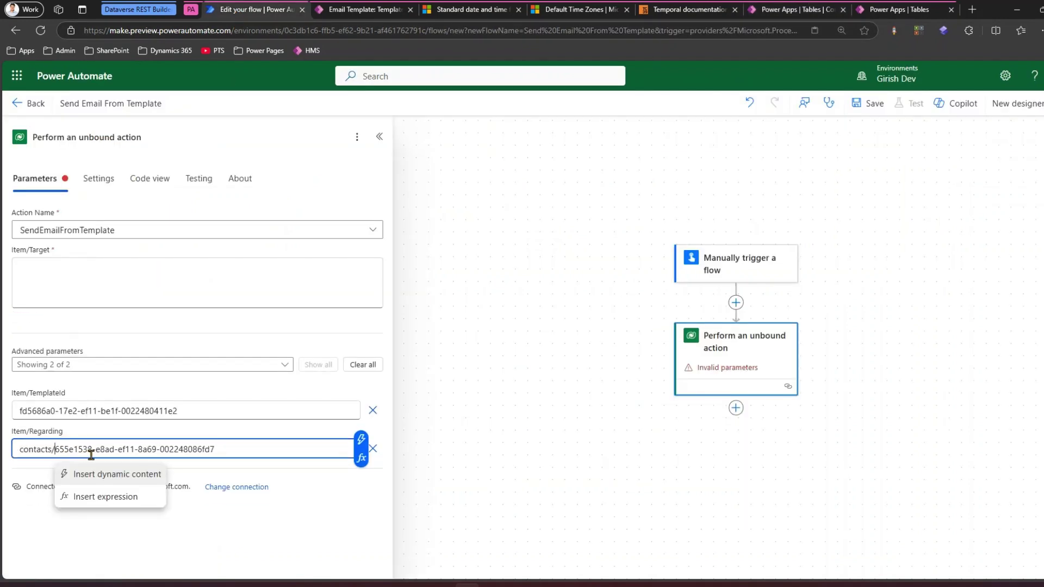
{"action": "left_click", "coordinate": [195, 529]}
{"action": "left_click", "coordinate": [74, 422]}
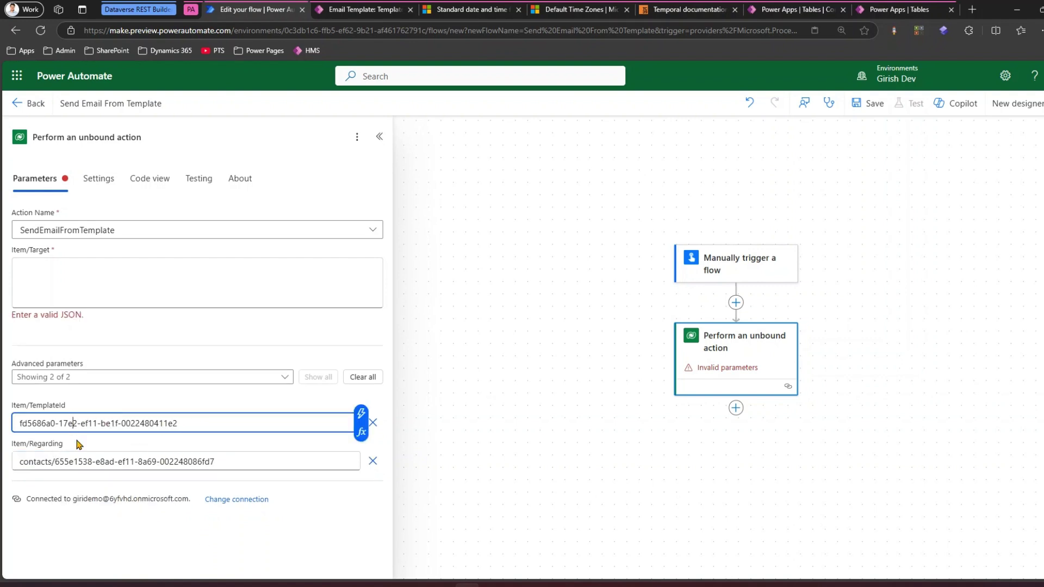
{"action": "left_click", "coordinate": [74, 463]}
{"action": "left_click", "coordinate": [40, 278]}
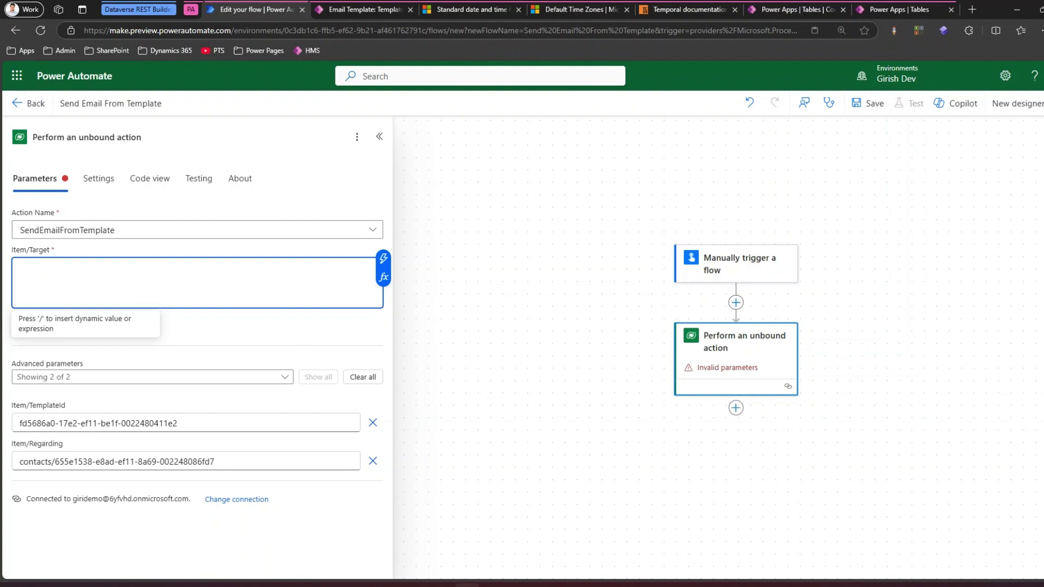
{"action": "left_click", "coordinate": [83, 274]}
{"action": "key", "text": "ctrl+v"}
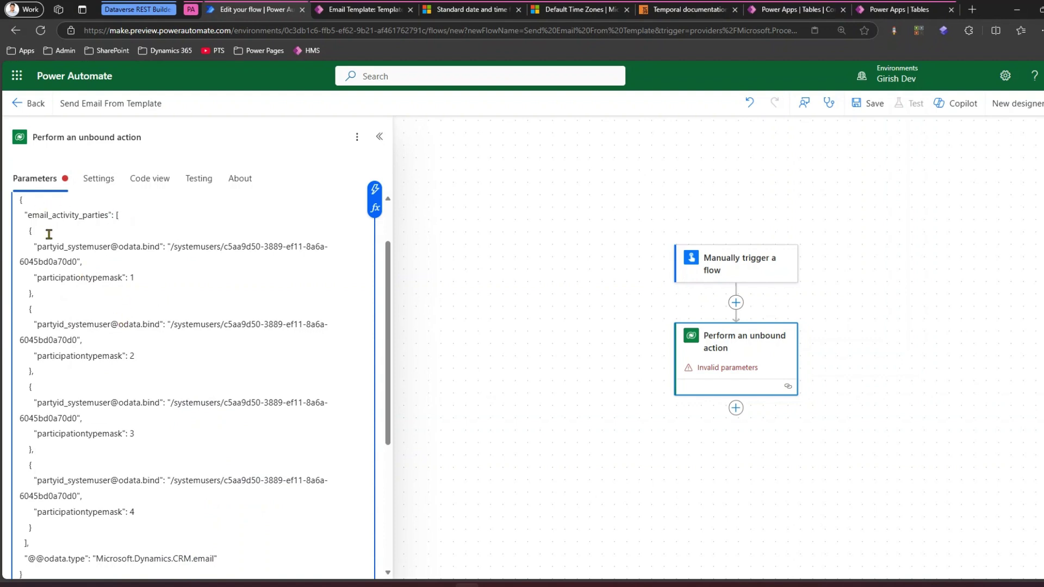
{"action": "mouse_move", "coordinate": [21, 208]}
{"action": "left_mouse_down"}
{"action": "mouse_move", "coordinate": [24, 222]}
{"action": "mouse_move", "coordinate": [133, 222]}
{"action": "left_mouse_up"}
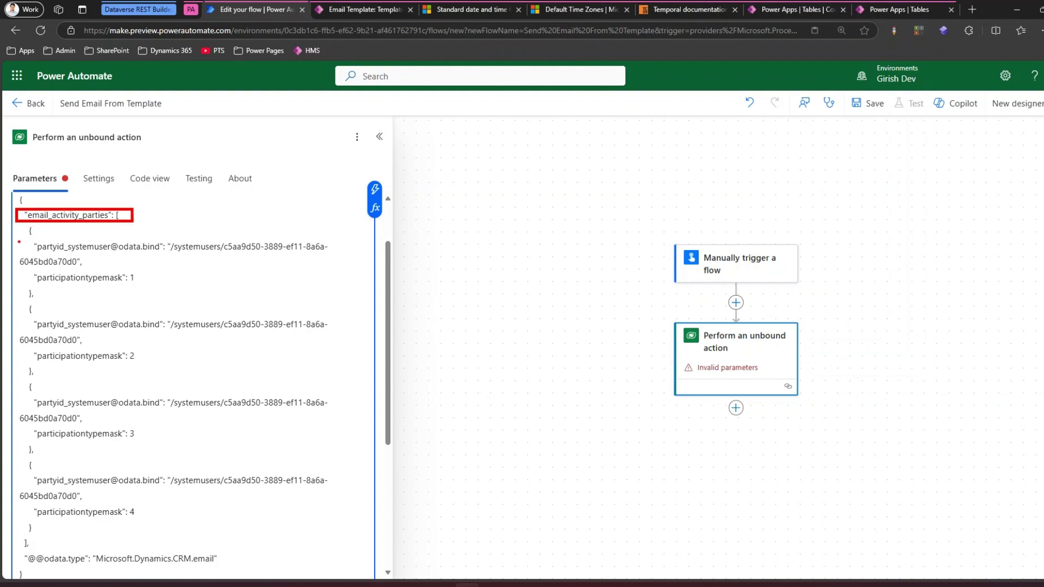
{"action": "mouse_move", "coordinate": [19, 242]}
{"action": "left_mouse_down"}
{"action": "mouse_move", "coordinate": [173, 297]}
{"action": "mouse_move", "coordinate": [318, 298]}
{"action": "mouse_move", "coordinate": [19, 241]}
{"action": "left_mouse_up"}
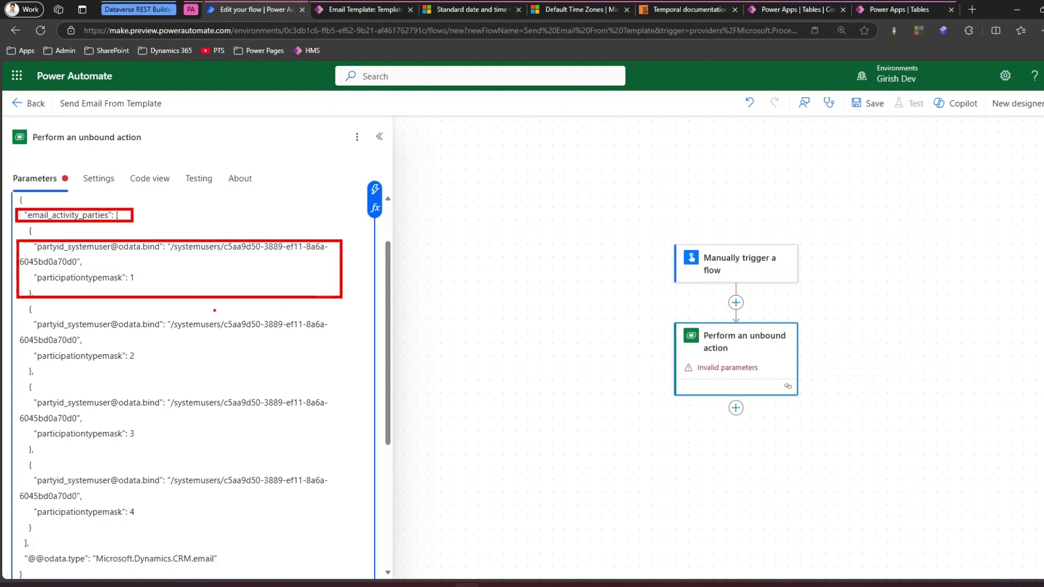
{"action": "mouse_move", "coordinate": [10, 309]}
{"action": "left_mouse_down"}
{"action": "mouse_move", "coordinate": [13, 333]}
{"action": "mouse_move", "coordinate": [316, 380]}
{"action": "mouse_move", "coordinate": [15, 310]}
{"action": "left_mouse_up"}
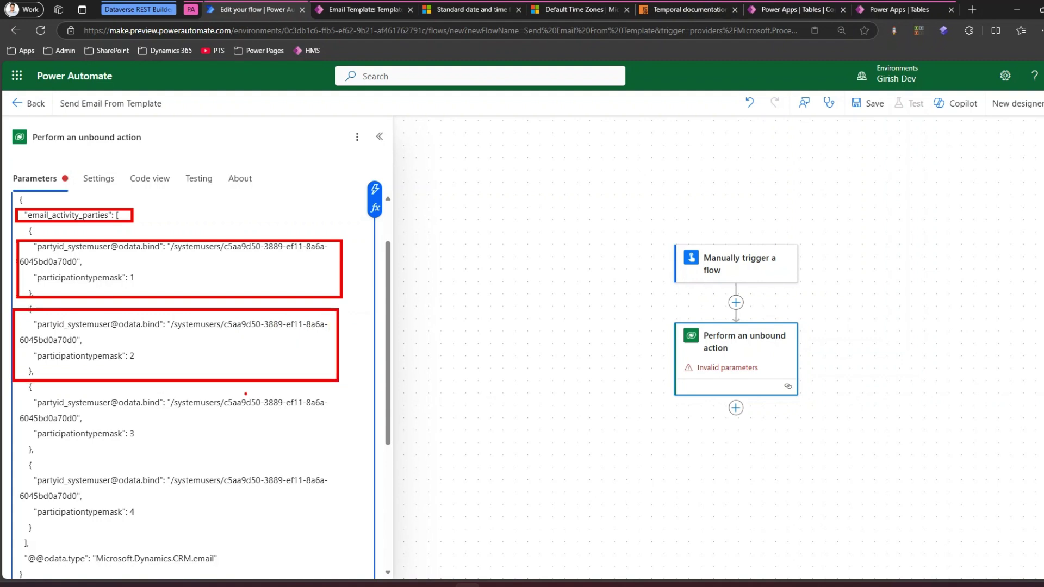
{"action": "mouse_move", "coordinate": [36, 385]}
{"action": "left_mouse_down"}
{"action": "mouse_move", "coordinate": [13, 435]}
{"action": "mouse_move", "coordinate": [342, 392]}
{"action": "mouse_move", "coordinate": [14, 387]}
{"action": "left_mouse_up"}
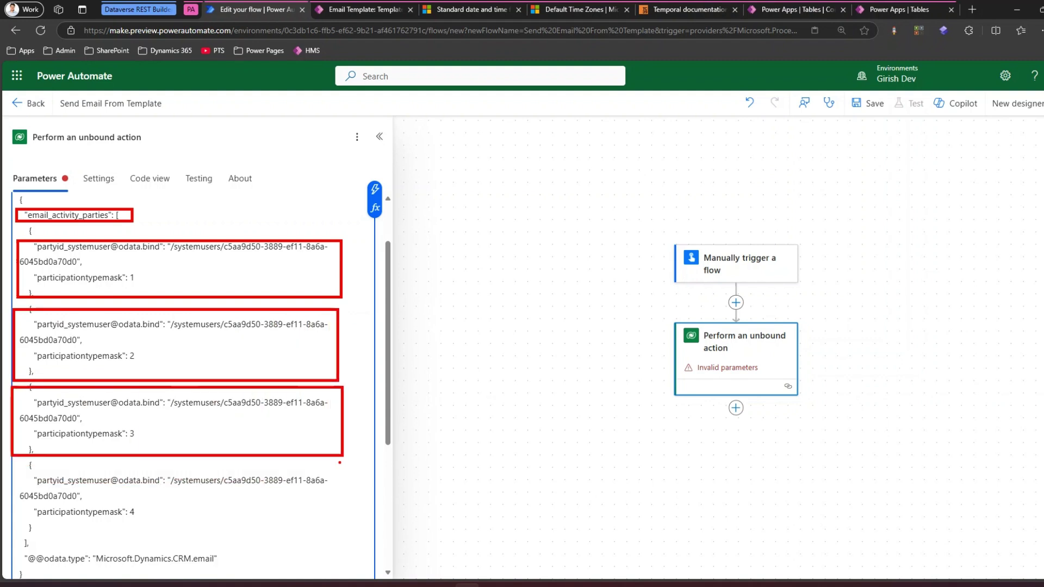
{"action": "mouse_move", "coordinate": [29, 465]}
{"action": "left_mouse_down"}
{"action": "mouse_move", "coordinate": [12, 519]}
{"action": "mouse_move", "coordinate": [288, 536]}
{"action": "mouse_move", "coordinate": [356, 489]}
{"action": "mouse_move", "coordinate": [14, 458]}
{"action": "left_mouse_up"}
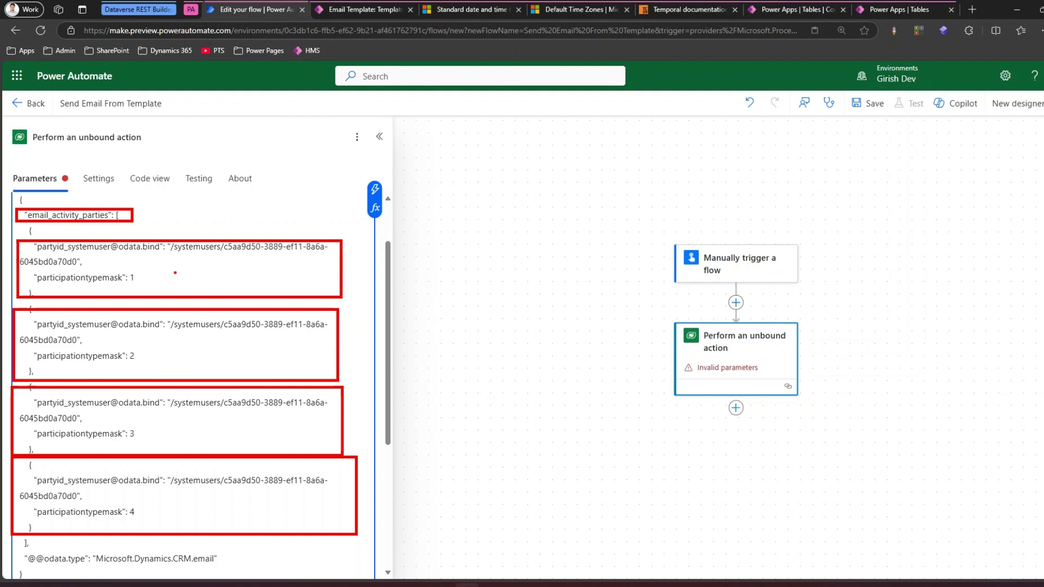
{"action": "type", "text": "from"}
{"action": "type", "text": "t"}
{"action": "type", "text": "o"}
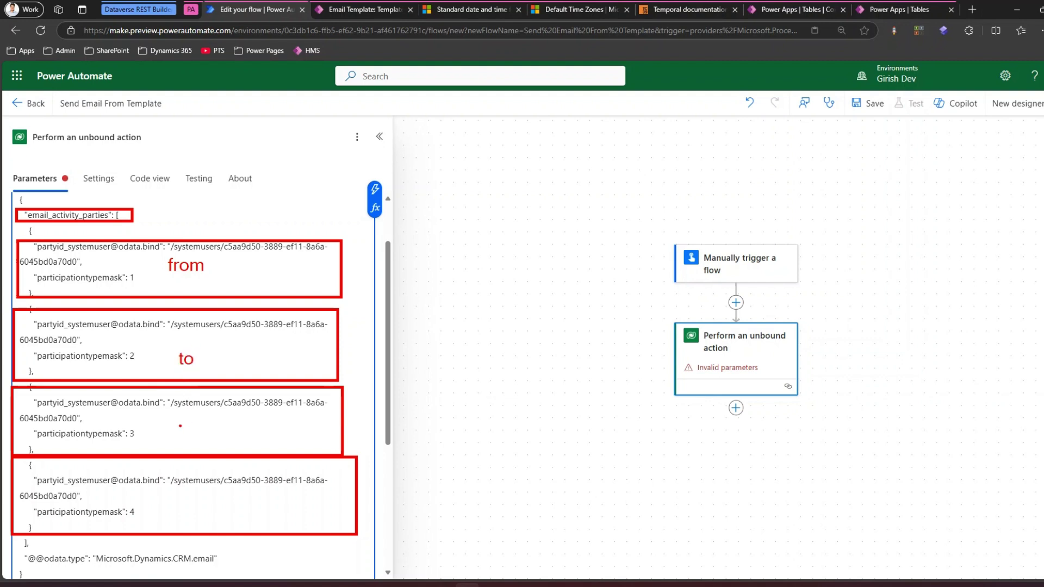
{"action": "type", "text": "ccbcc"}
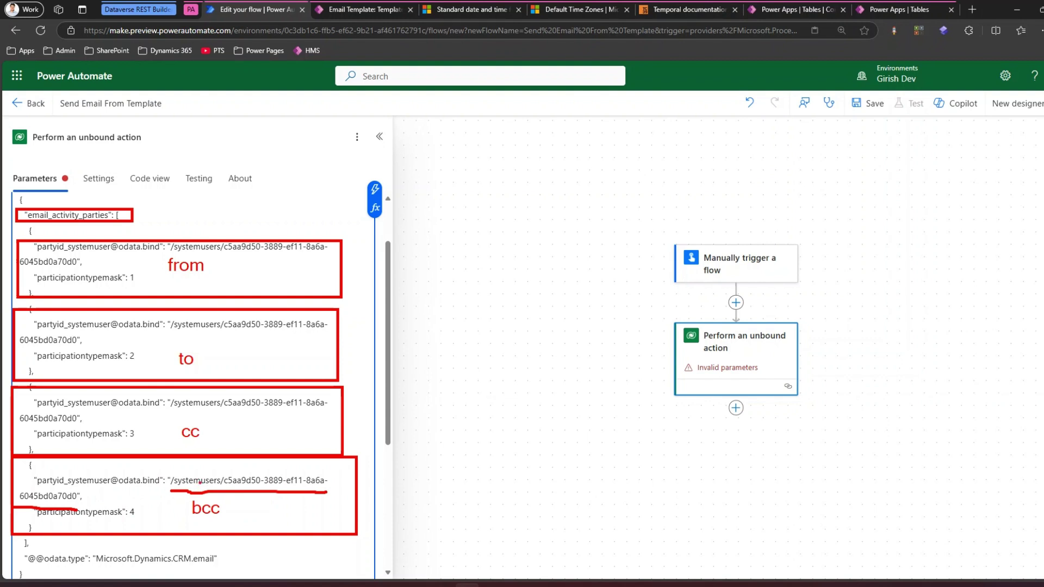
{"action": "key", "text": "Escape"}
Step: Switch to the Power Apps tables list, search for "user" and open the User table
{"action": "key", "text": "ctrl+9"}
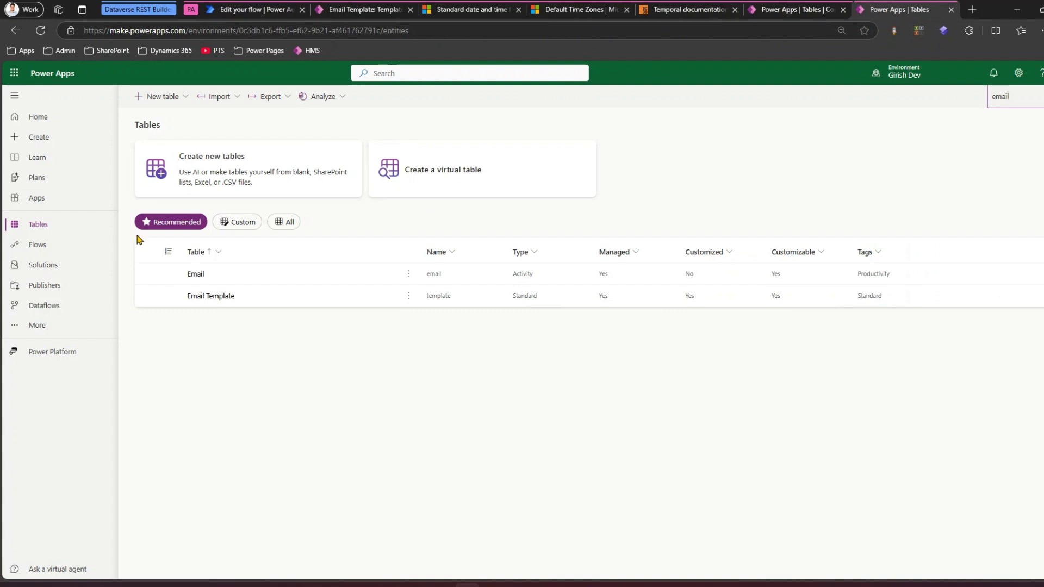
{"action": "double_click", "coordinate": [984, 95]}
{"action": "type", "text": "user"}
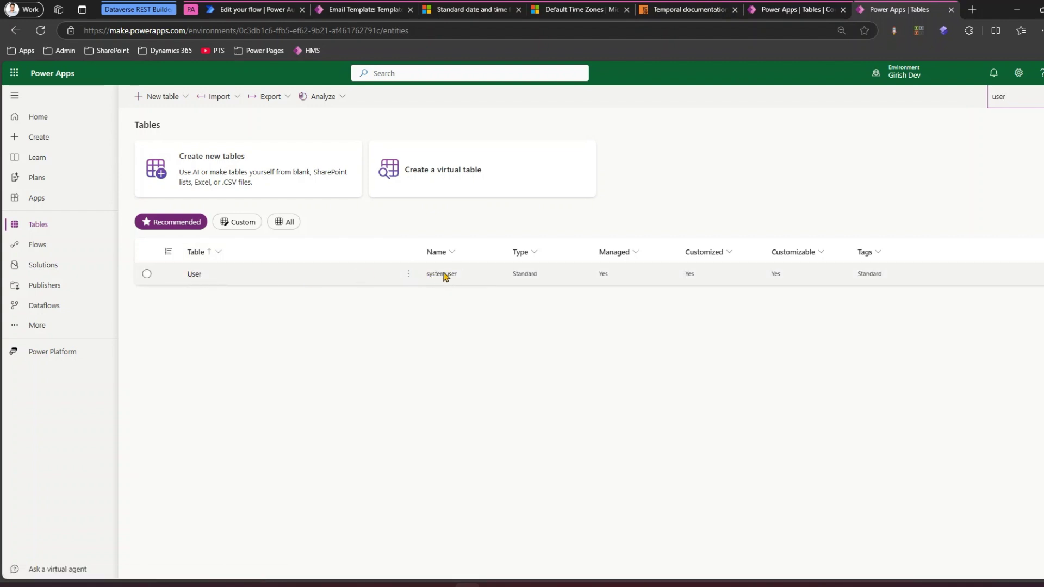
{"action": "left_click", "coordinate": [194, 274]}
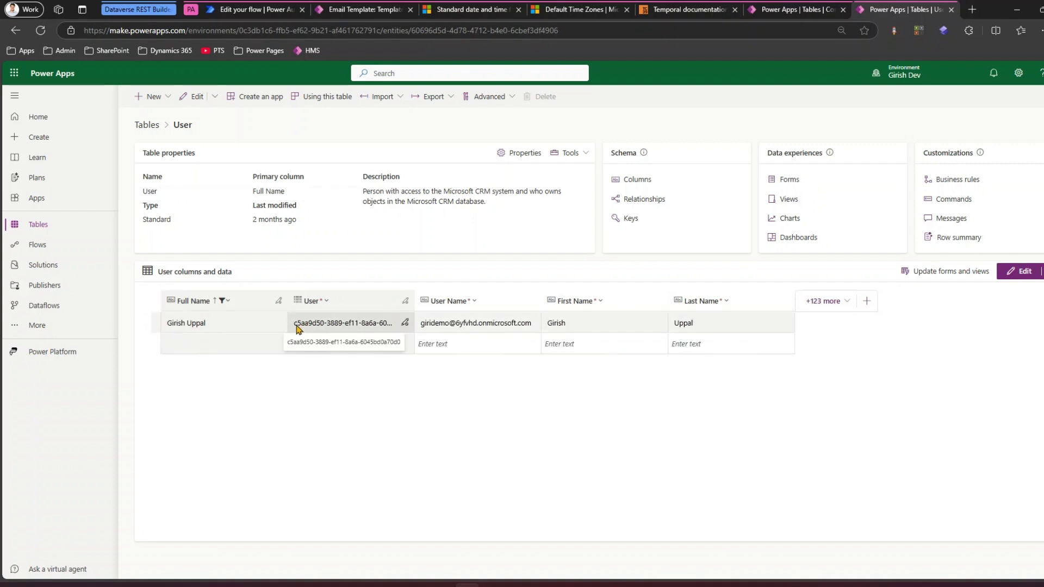
Step: Clear the filter on the User table's Full Name column
{"action": "left_click", "coordinate": [228, 301]}
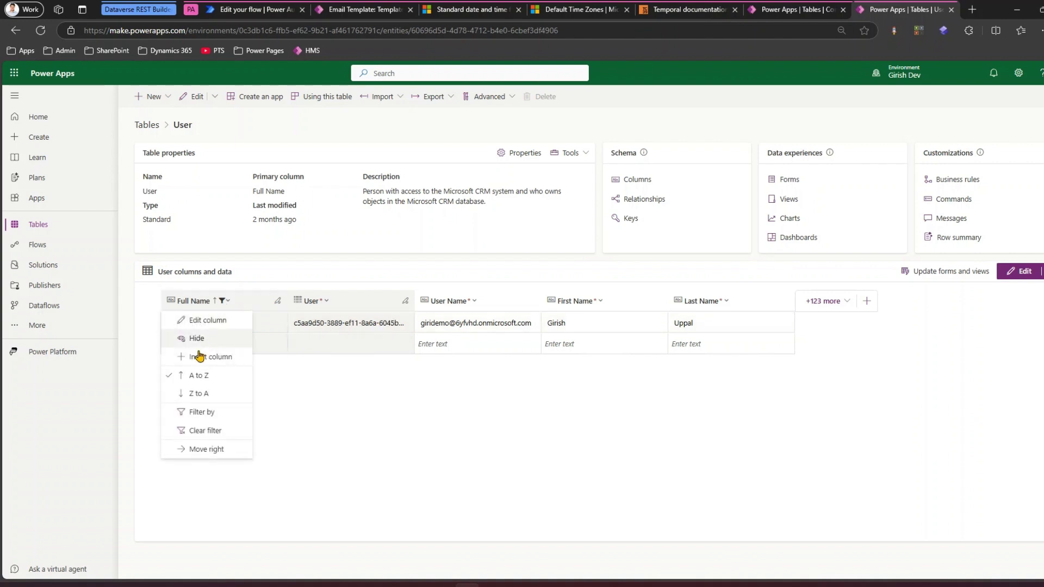
{"action": "left_click", "coordinate": [205, 413]}
{"action": "left_click_drag", "start_coordinate": [212, 374], "coordinate": [174, 374]}
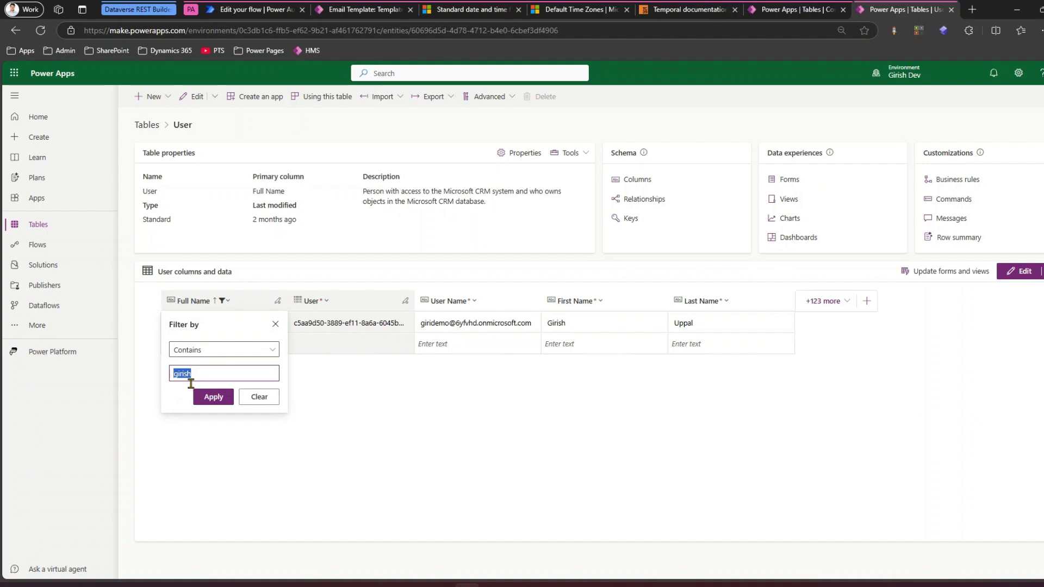
{"action": "left_click", "coordinate": [243, 397]}
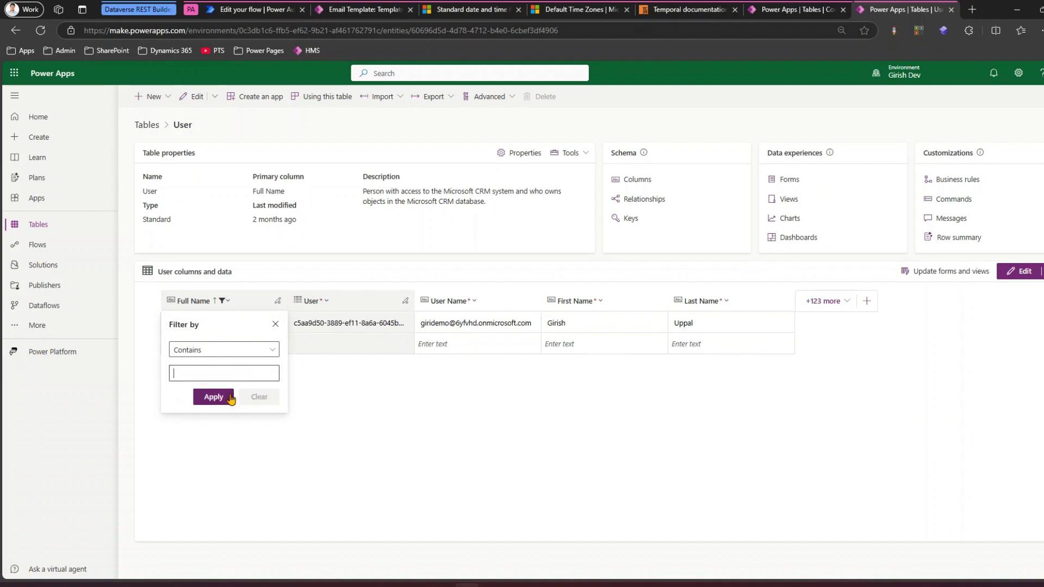
{"action": "left_click", "coordinate": [275, 324]}
{"action": "left_click", "coordinate": [221, 300]}
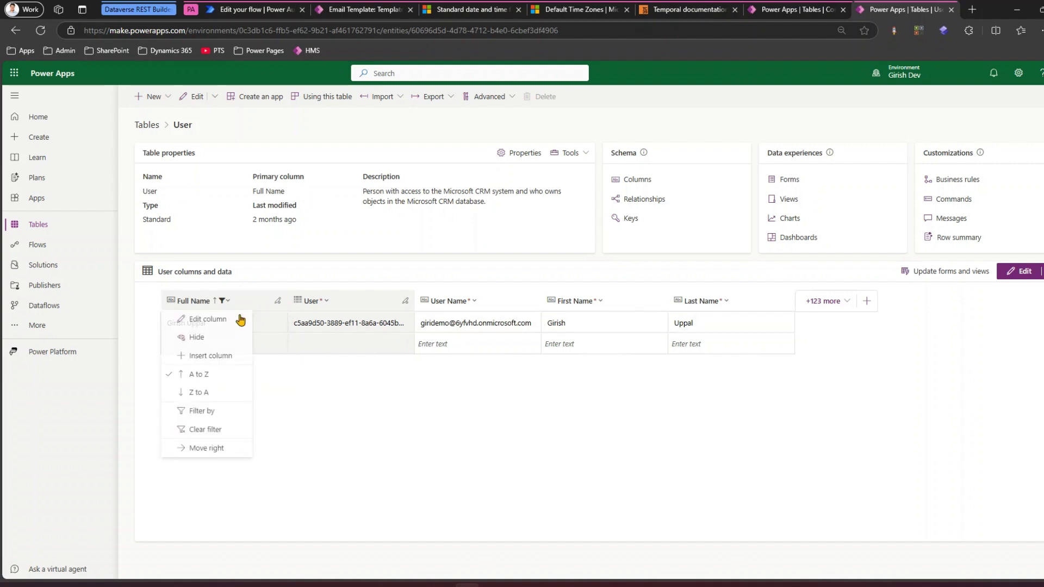
{"action": "left_click", "coordinate": [205, 430]}
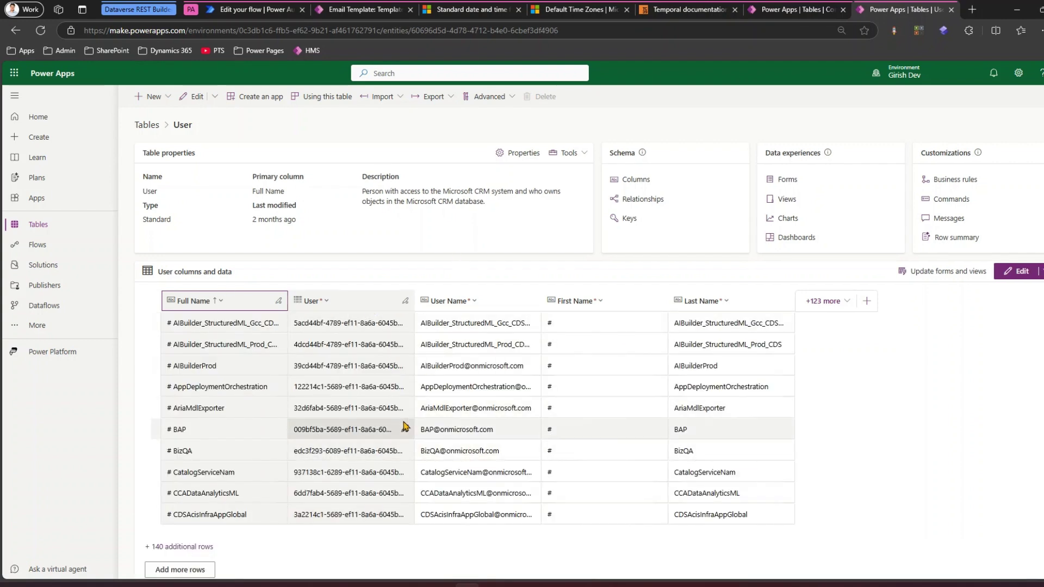
Step: Filter the User table's Full Name column with the Contains operator and the user's first name
{"action": "left_click", "coordinate": [274, 303]}
{"action": "left_click", "coordinate": [186, 409]}
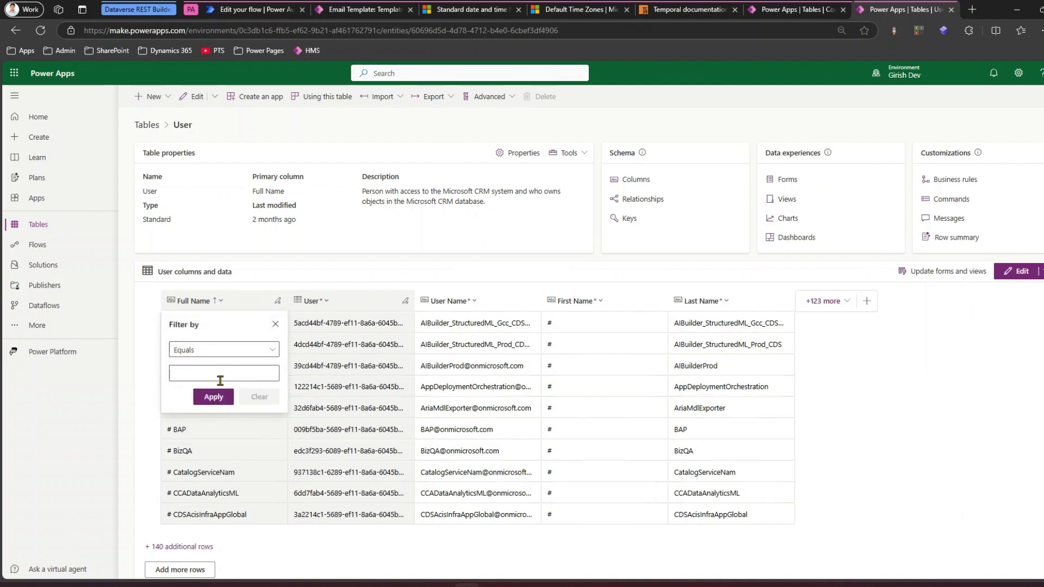
{"action": "left_click", "coordinate": [218, 351]}
{"action": "left_click", "coordinate": [195, 409]}
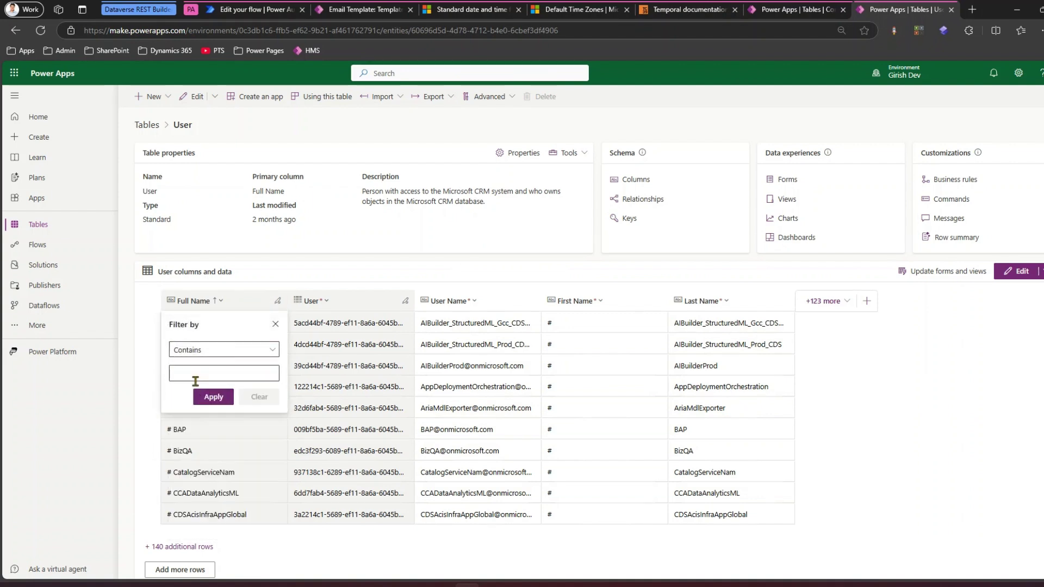
{"action": "left_click", "coordinate": [182, 373]}
{"action": "type", "text": "girish"}
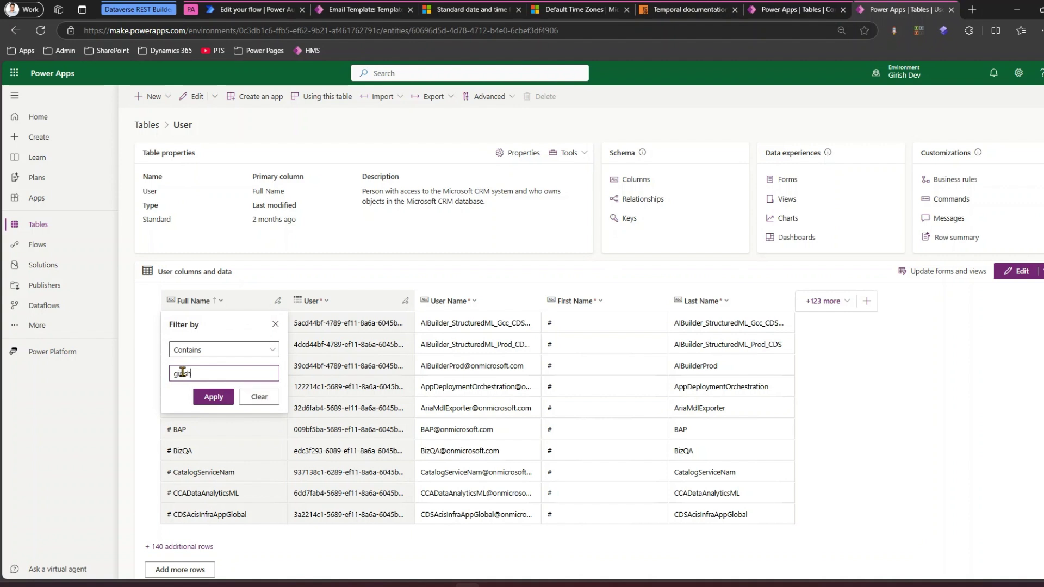
{"action": "left_click", "coordinate": [214, 397]}
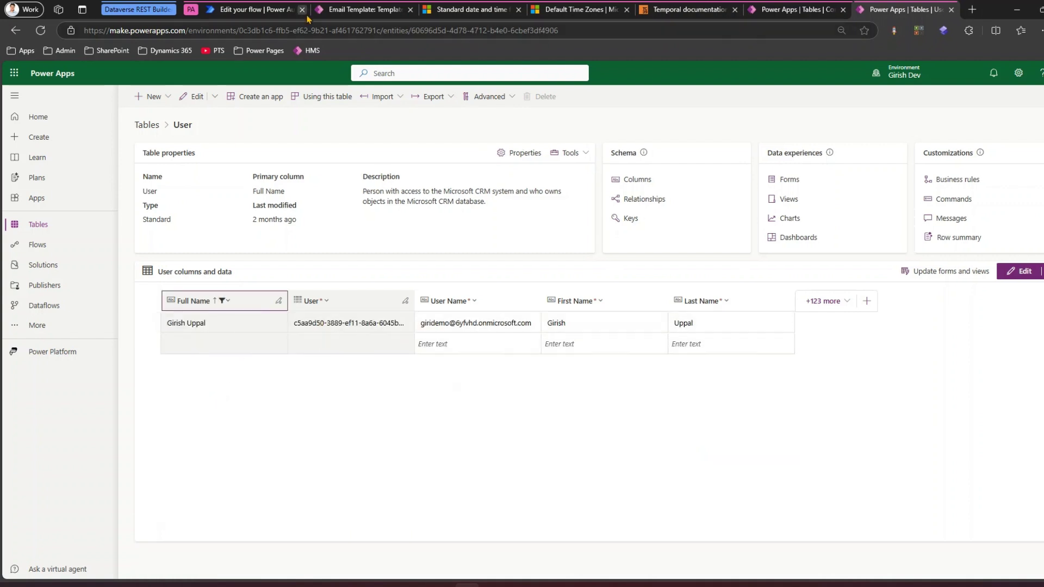
Step: Back in the Power Automate flow, review the systemuser references in Item/Target and check the Item/Regarding contact against the Contact table
{"action": "left_click", "coordinate": [262, 11]}
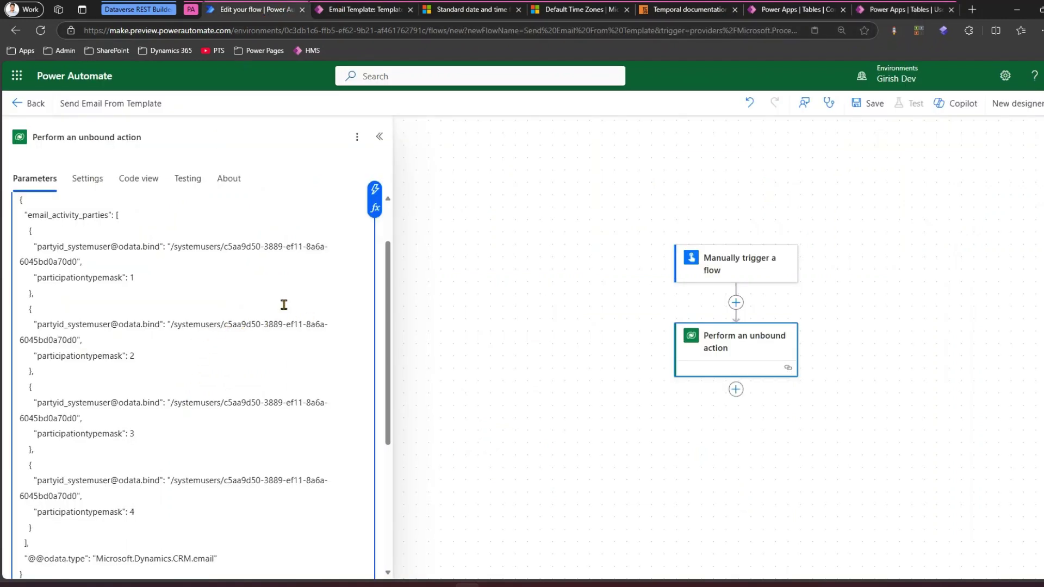
{"action": "scroll", "coordinate": [252, 296], "scroll_direction": "up", "scroll_amount": 2}
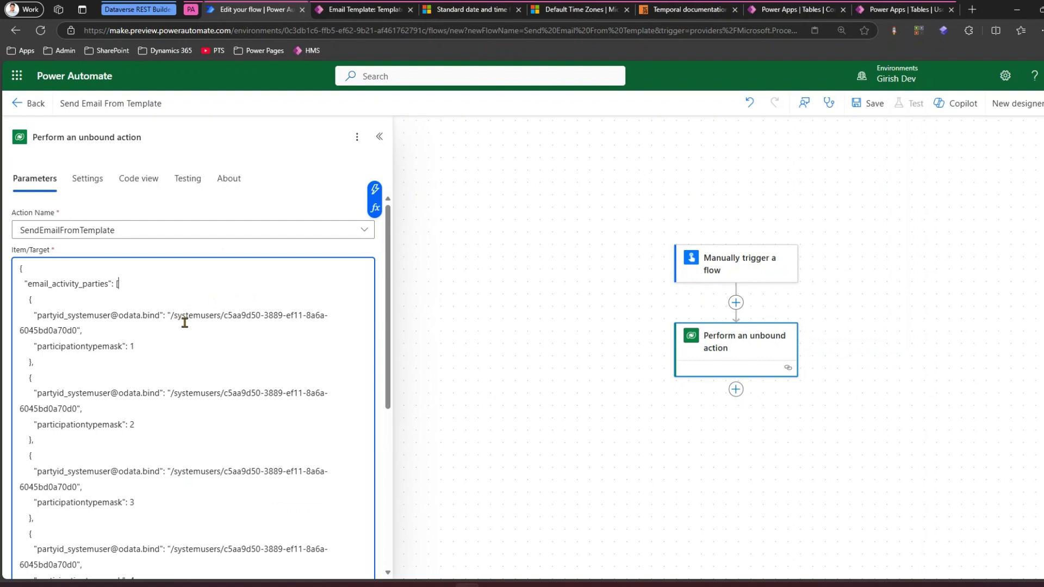
{"action": "left_click_drag", "start_coordinate": [174, 315], "coordinate": [216, 331]}
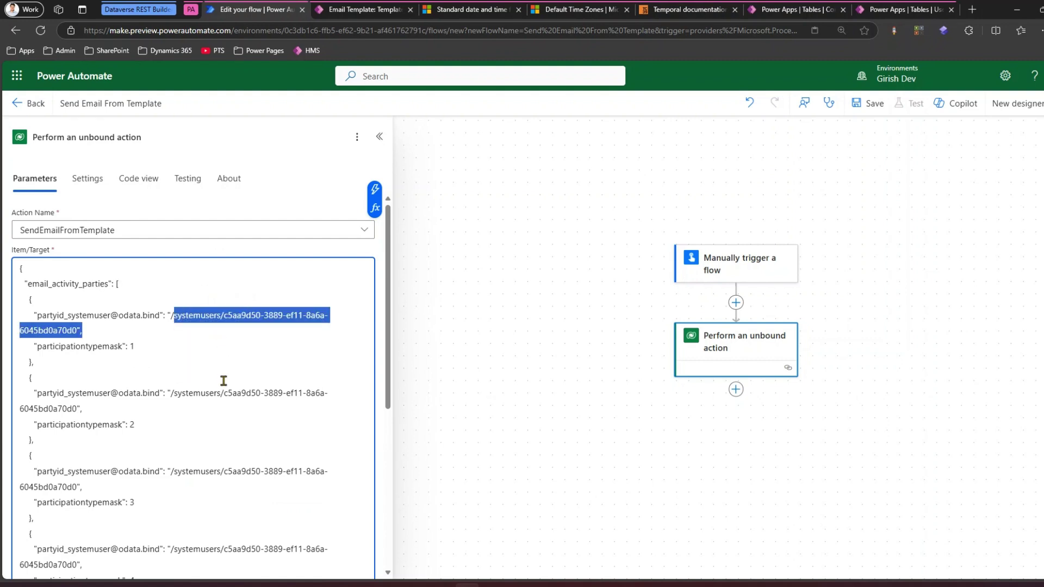
{"action": "left_click_drag", "start_coordinate": [217, 392], "coordinate": [289, 402]}
{"action": "left_click_drag", "start_coordinate": [218, 471], "coordinate": [270, 483]}
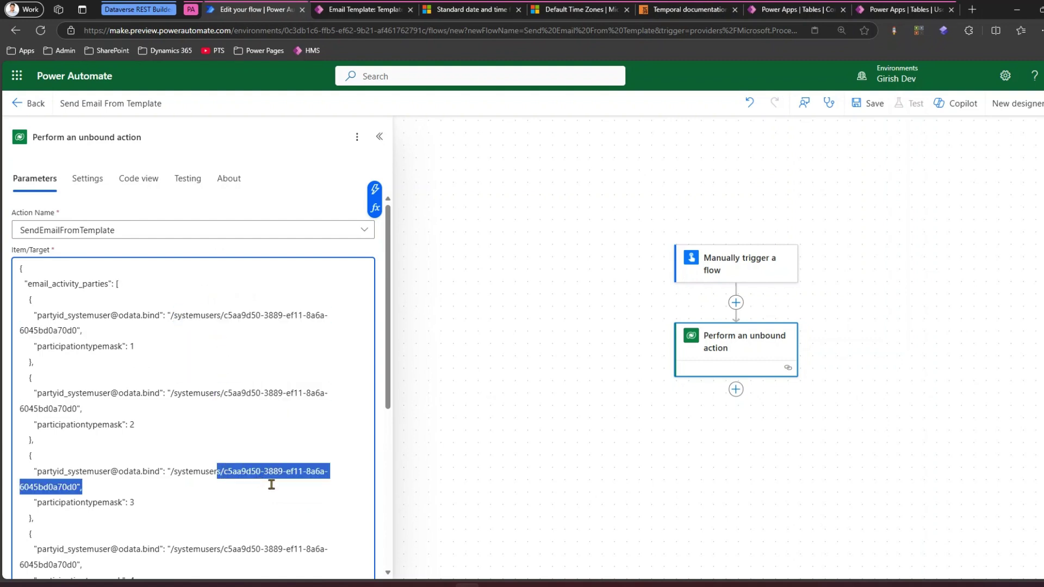
{"action": "scroll", "coordinate": [208, 550], "scroll_direction": "down", "scroll_amount": 2}
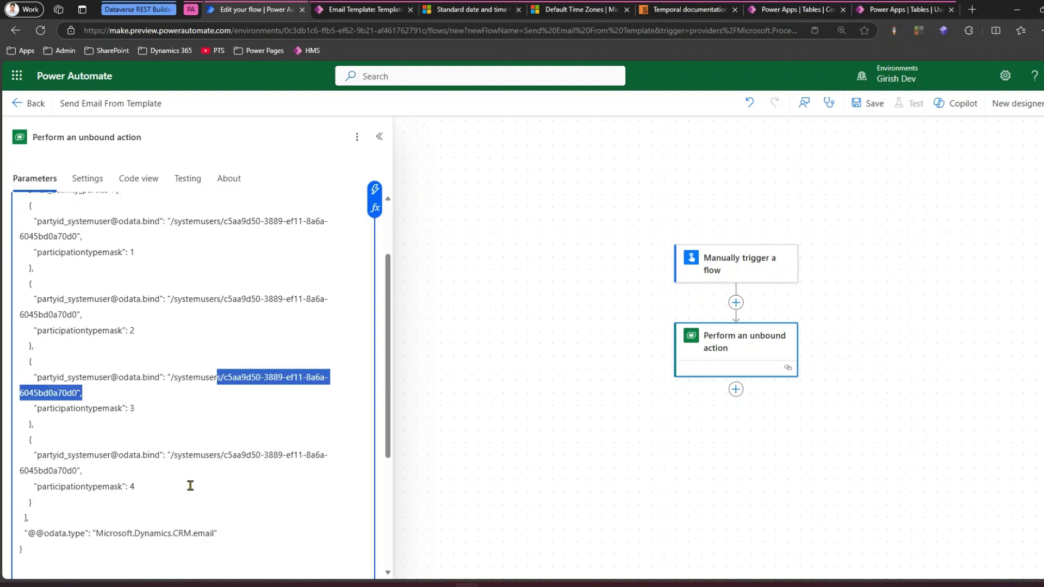
{"action": "left_click_drag", "start_coordinate": [193, 455], "coordinate": [213, 481]}
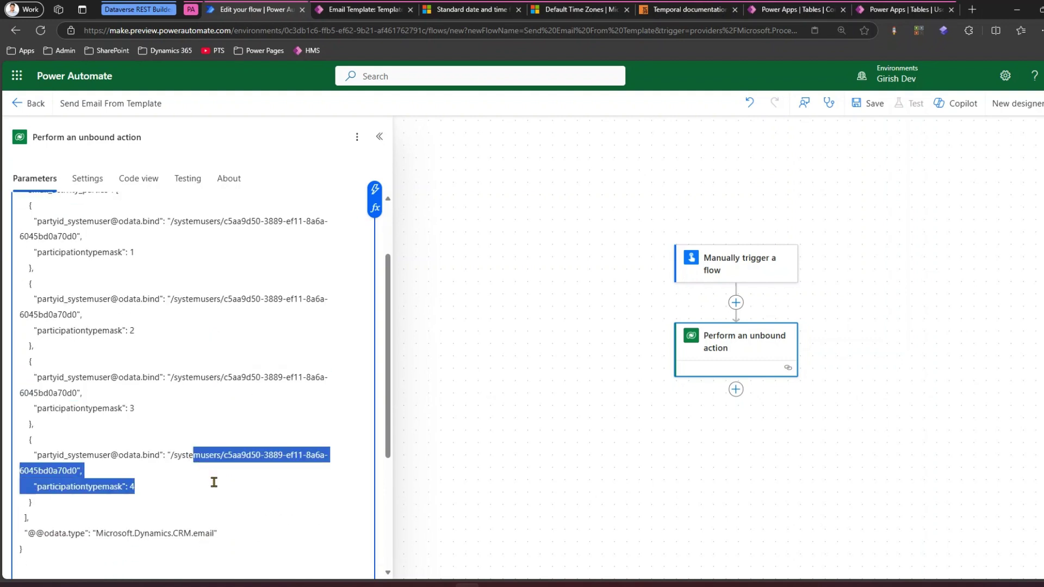
{"action": "scroll", "coordinate": [214, 481], "scroll_direction": "down", "scroll_amount": 4}
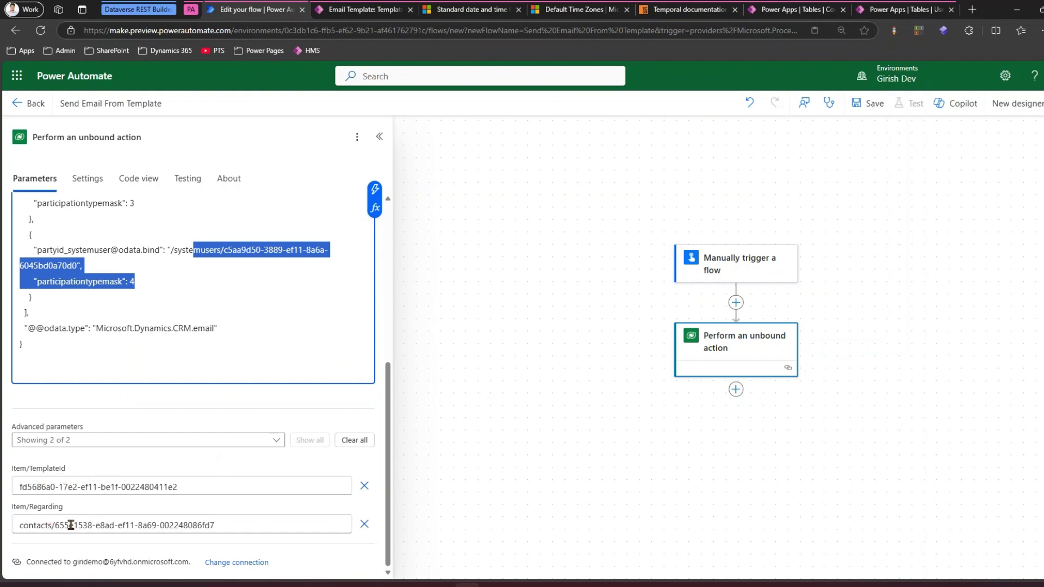
{"action": "left_click", "coordinate": [795, 10]}
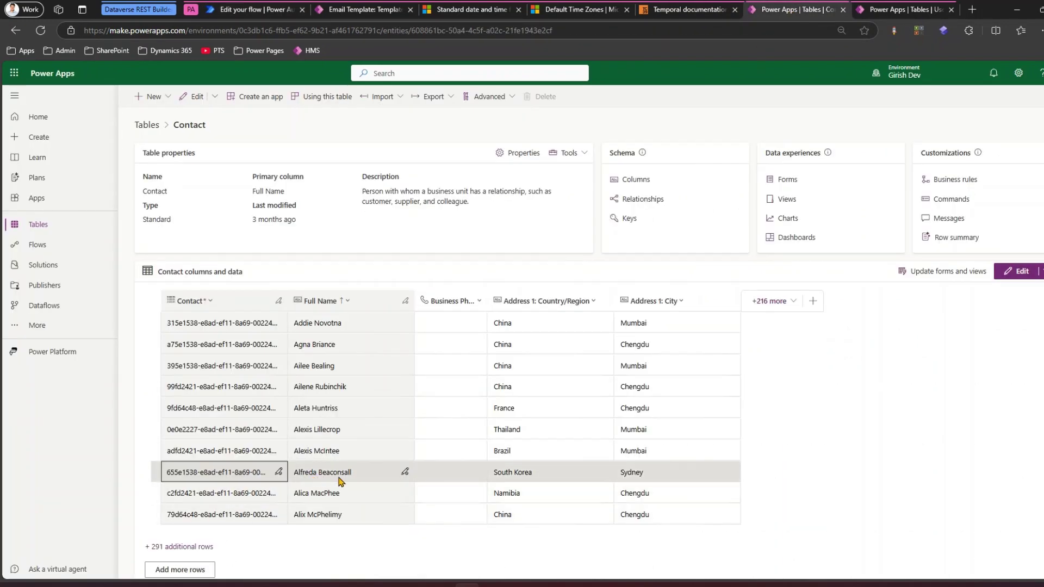
{"action": "left_click", "coordinate": [265, 8]}
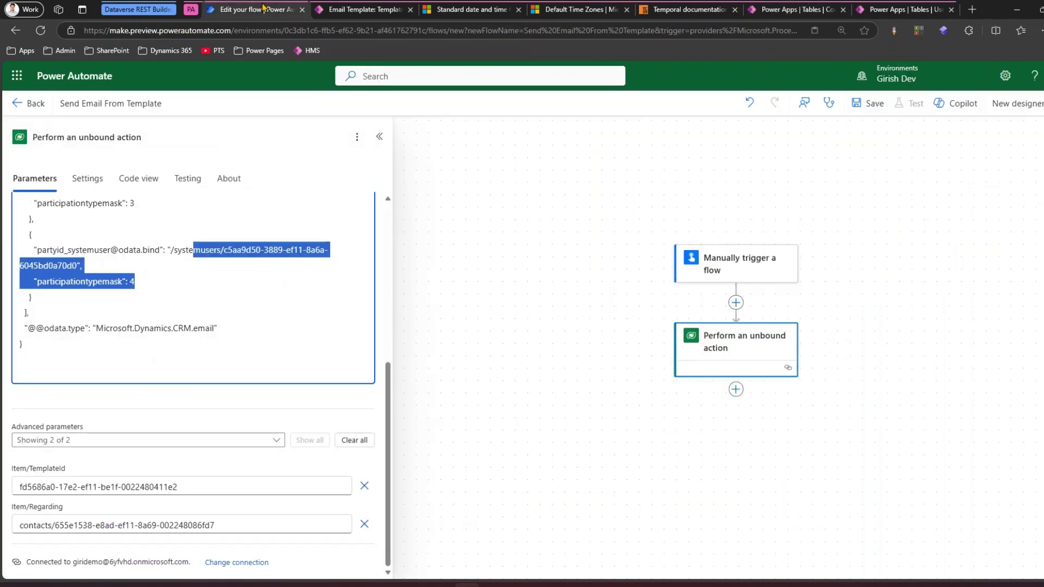
Step: Save the Send Email From Template flow and run it as a manual test
{"action": "left_click", "coordinate": [857, 103]}
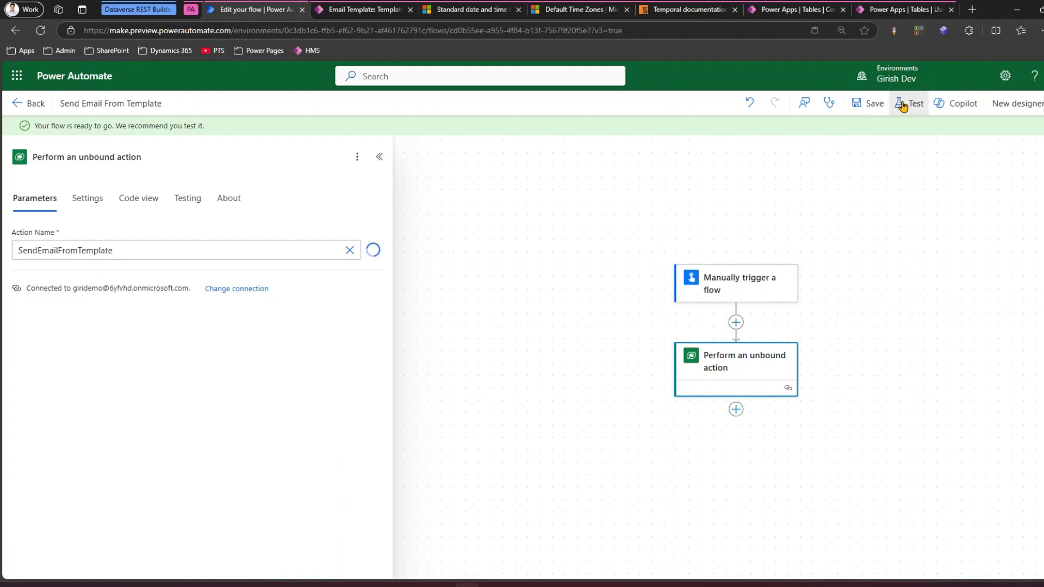
{"action": "left_click", "coordinate": [901, 103]}
{"action": "left_click", "coordinate": [877, 140]}
{"action": "left_click", "coordinate": [873, 560]}
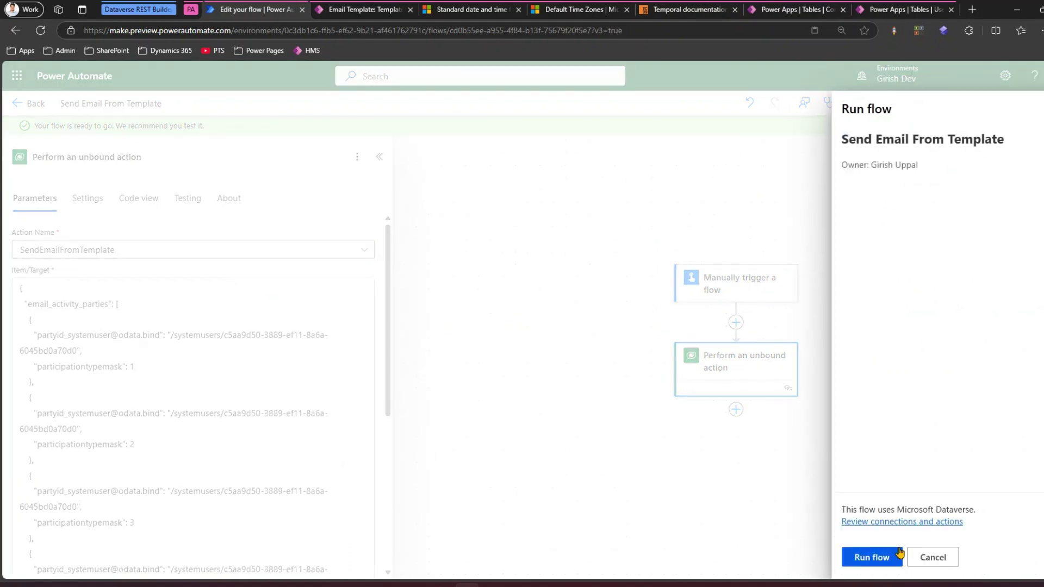
{"action": "left_click", "coordinate": [891, 557]}
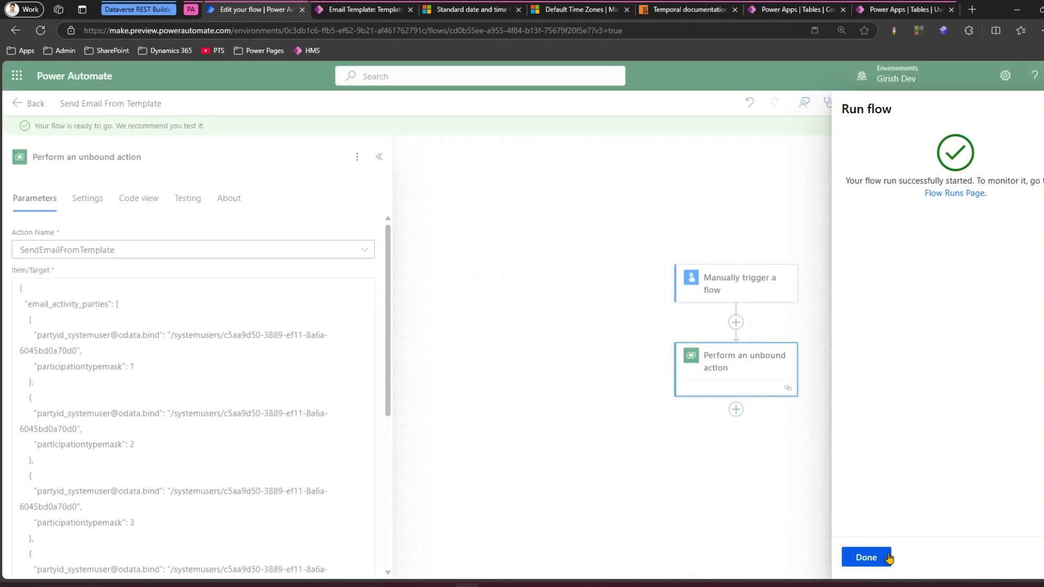
{"action": "left_click", "coordinate": [888, 558]}
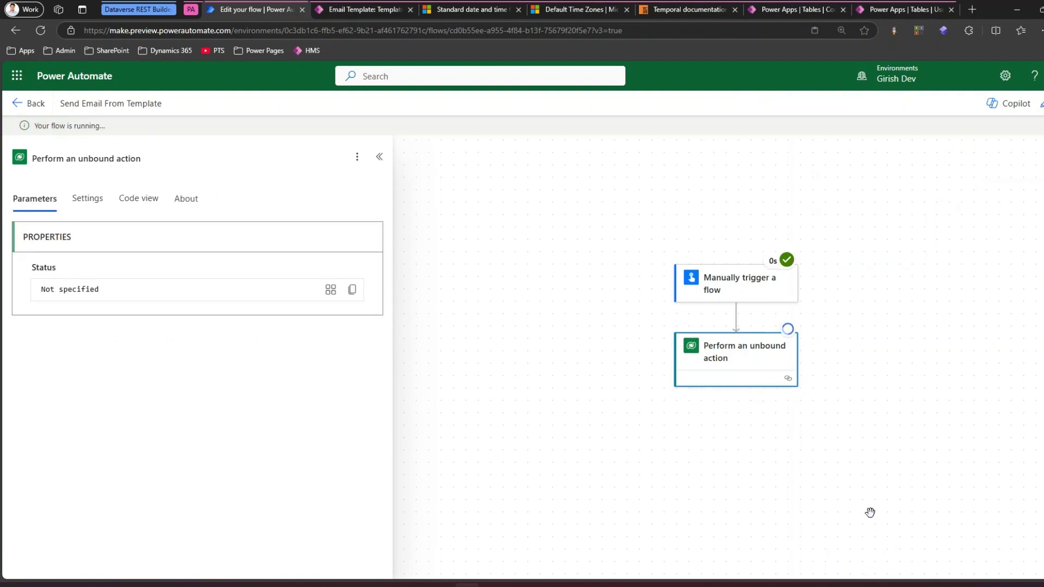
{"action": "mouse_move", "coordinate": [789, 381]}
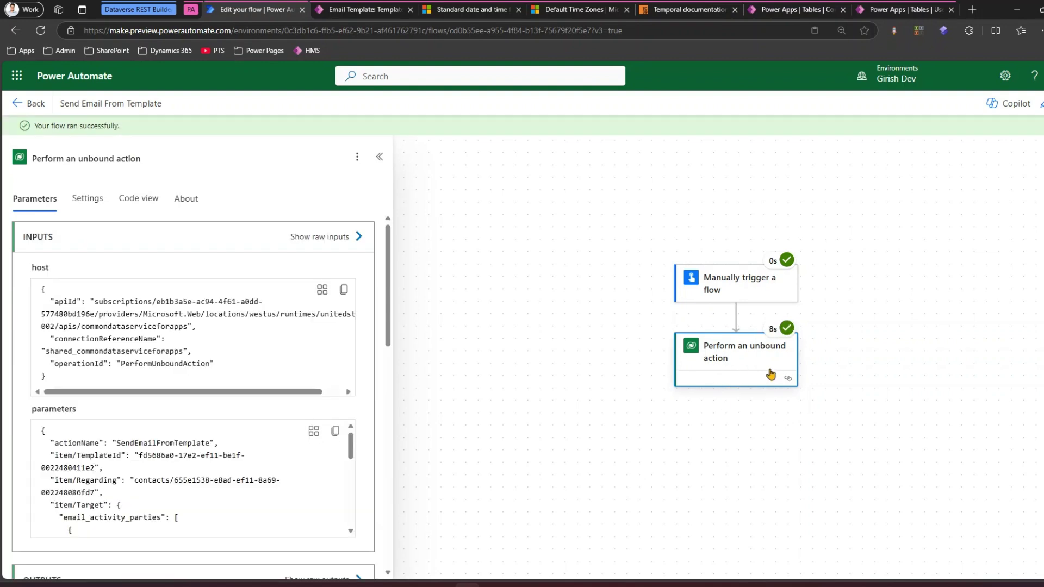
Step: Switch to the Hospital Model Driven App, open the PTS - Welcome to Subcription email from All Emails, and check its recipients, body and regarding record
{"action": "left_click", "coordinate": [362, 10]}
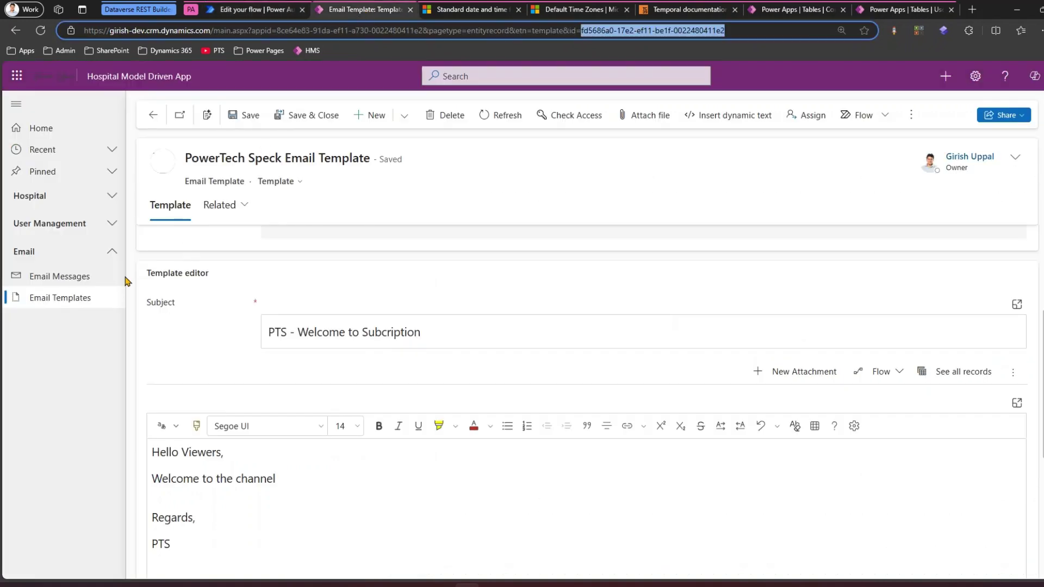
{"action": "left_click", "coordinate": [47, 279]}
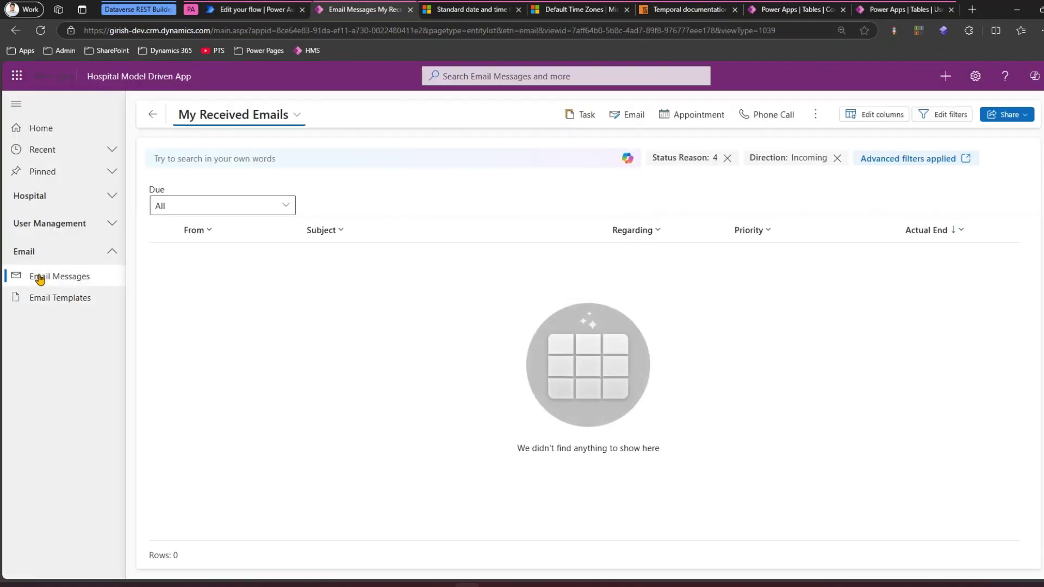
{"action": "left_click", "coordinate": [294, 115]}
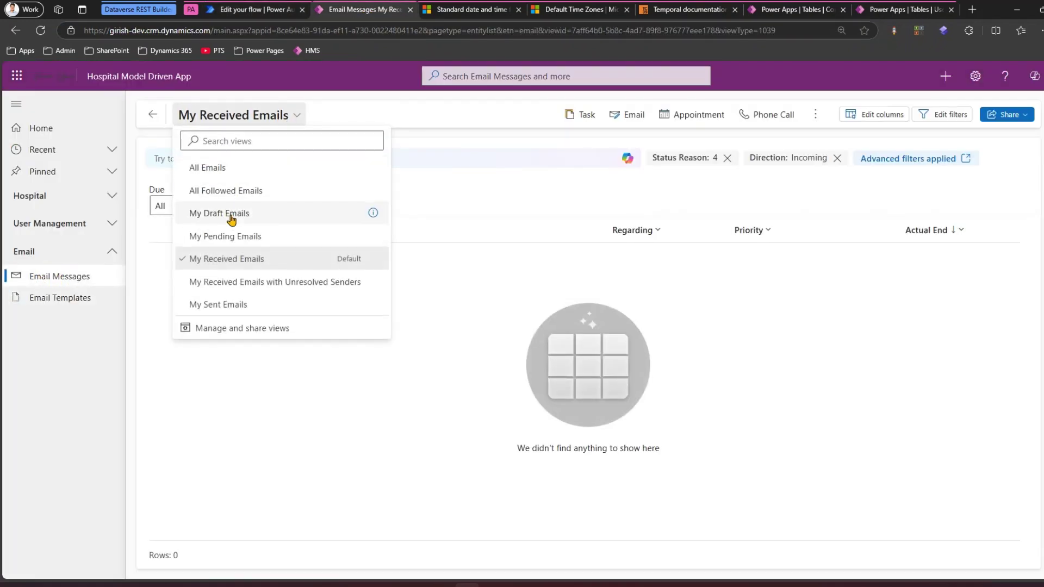
{"action": "left_click", "coordinate": [217, 169]}
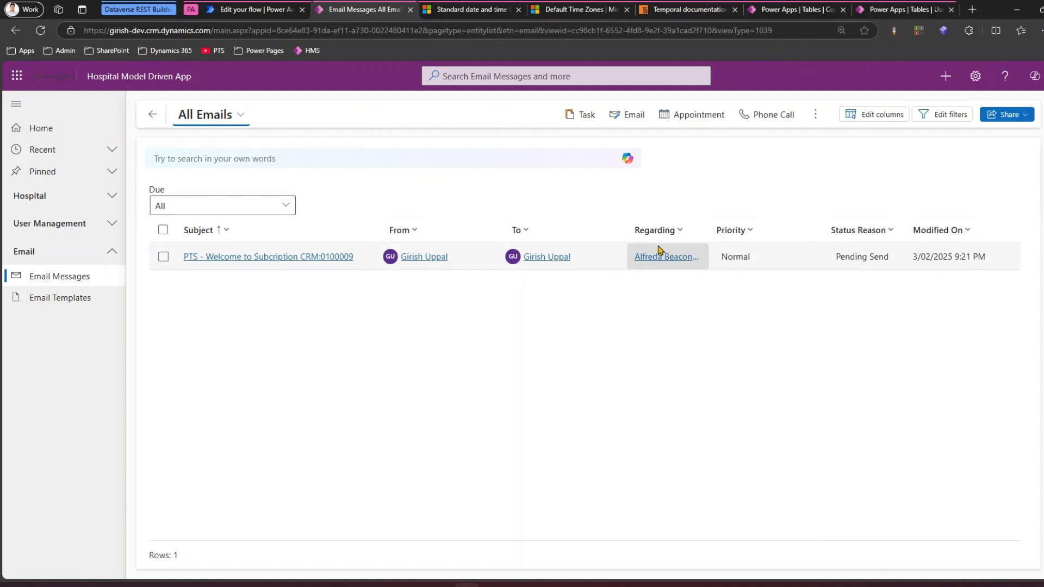
{"action": "left_click", "coordinate": [245, 256]}
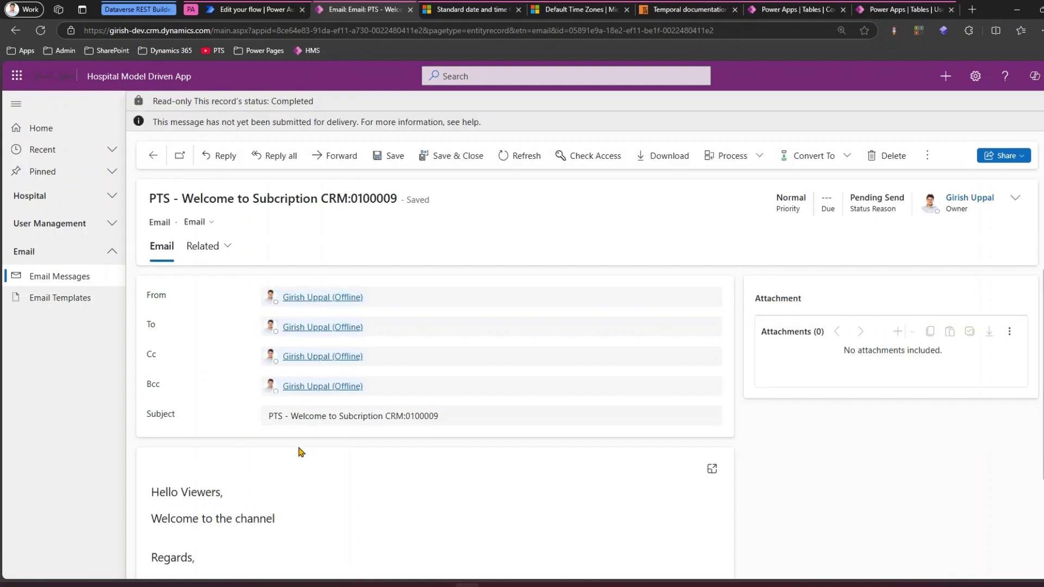
{"action": "scroll", "coordinate": [297, 444], "scroll_direction": "down", "scroll_amount": 2}
{"action": "scroll", "coordinate": [218, 416], "scroll_direction": "down", "scroll_amount": 1}
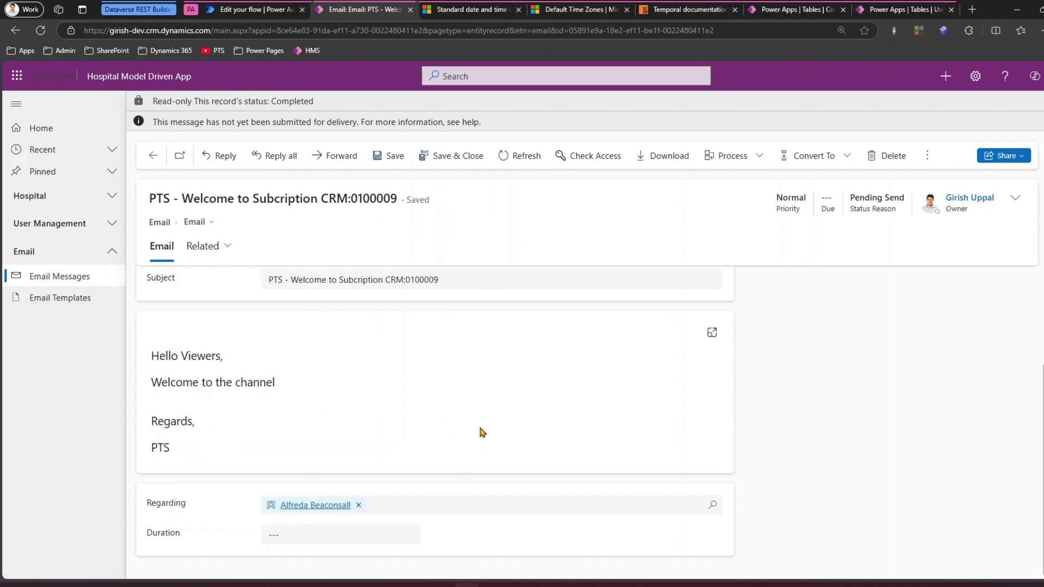
{"action": "left_click", "coordinate": [69, 278]}
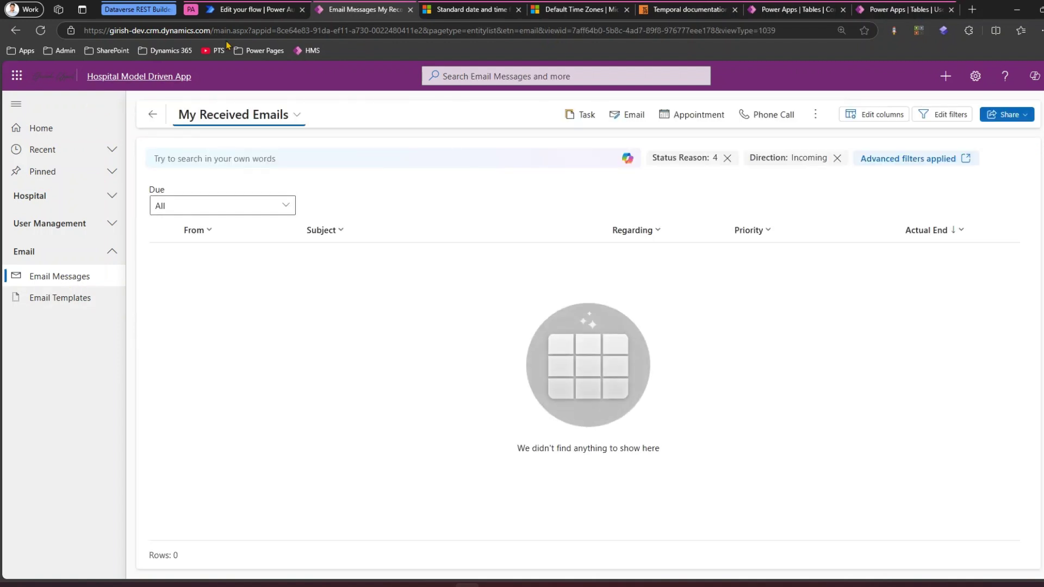
Step: Return to the Power Automate flow in edit mode and highlight the participationtypemask 2 party block in the Item/Target JSON
{"action": "left_click", "coordinate": [252, 9]}
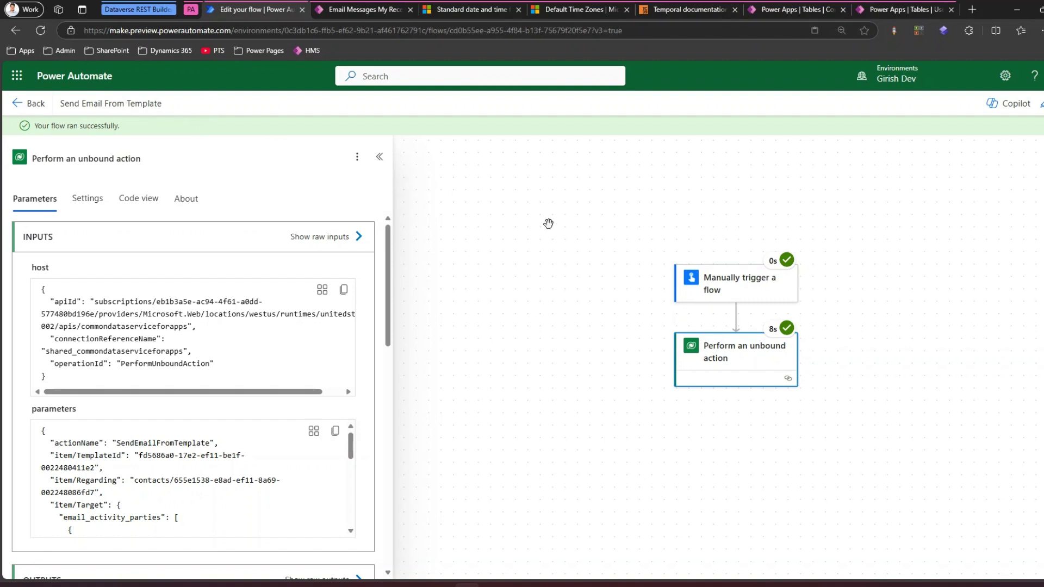
{"action": "left_click", "coordinate": [1040, 103]}
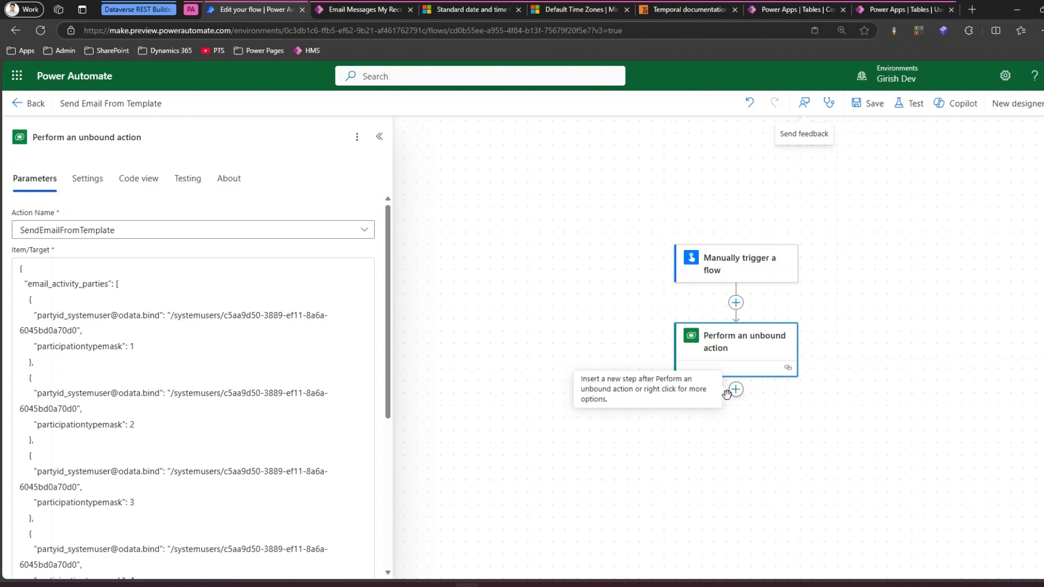
{"action": "left_click", "coordinate": [217, 357]}
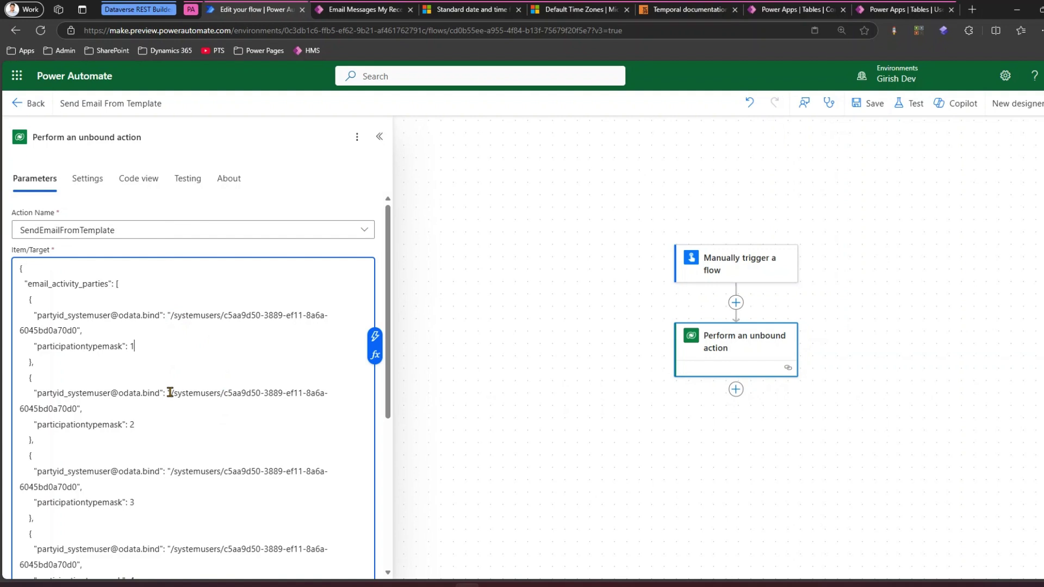
{"action": "left_click_drag", "start_coordinate": [166, 393], "coordinate": [77, 403]}
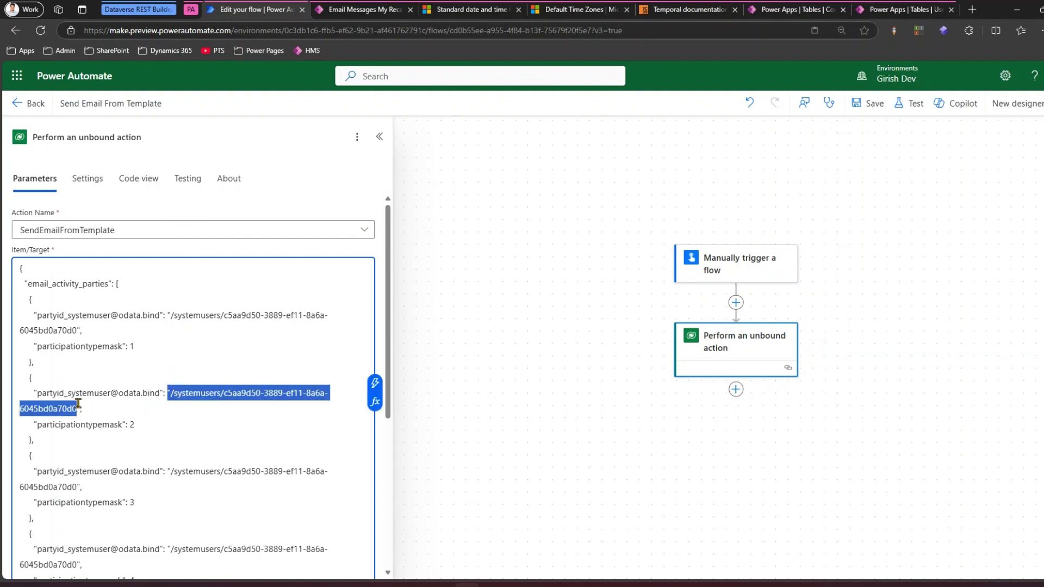
{"action": "left_click_drag", "start_coordinate": [35, 440], "coordinate": [19, 384]}
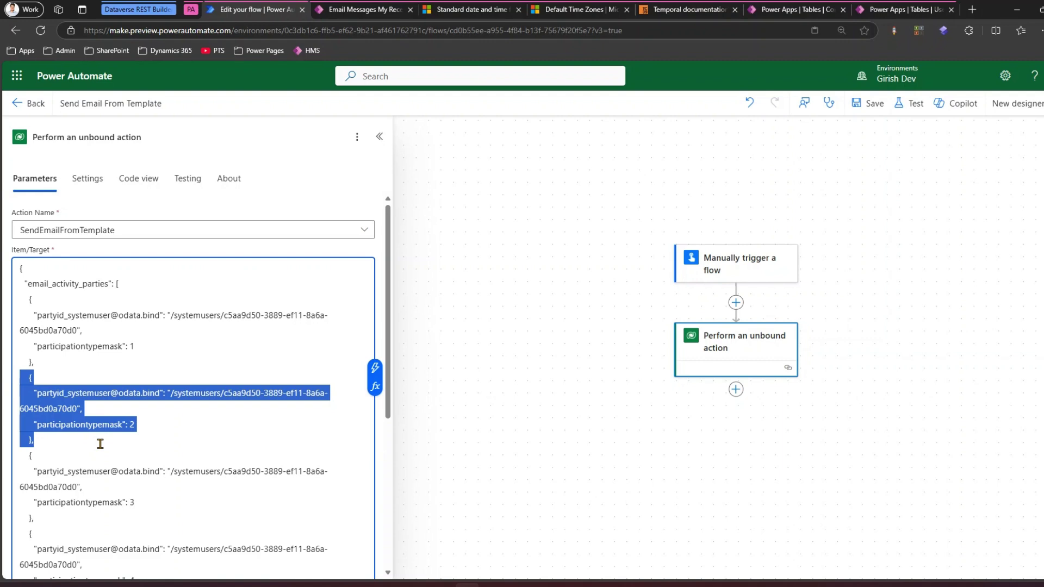
Step: Review the participationtypemask party blocks in the Item/Target JSON, along with the Item/TemplateId and Item/Regarding values
{"action": "left_click", "coordinate": [187, 449]}
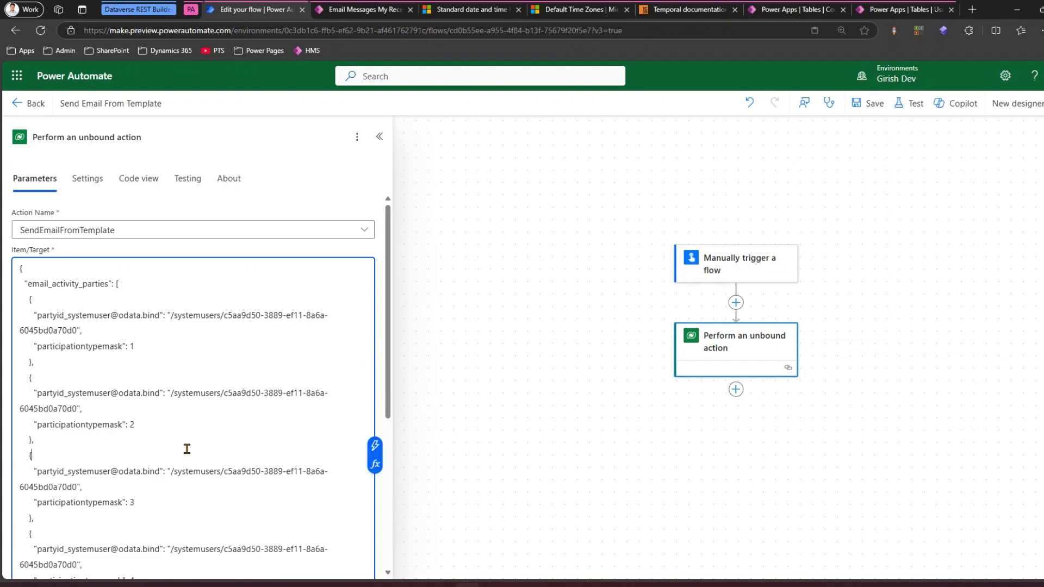
{"action": "left_click", "coordinate": [152, 351]}
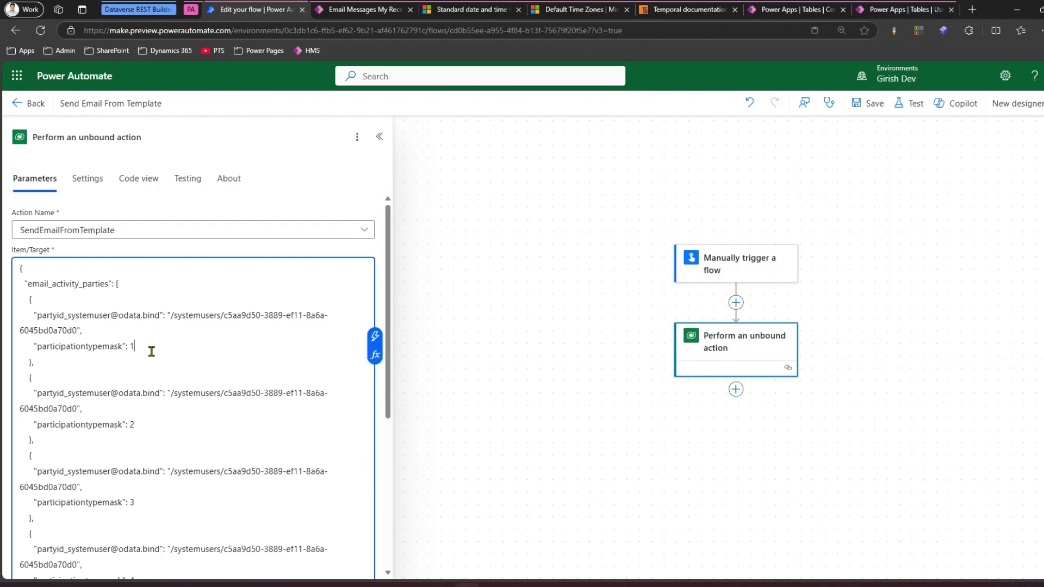
{"action": "scroll", "coordinate": [207, 466], "scroll_direction": "down", "scroll_amount": 5}
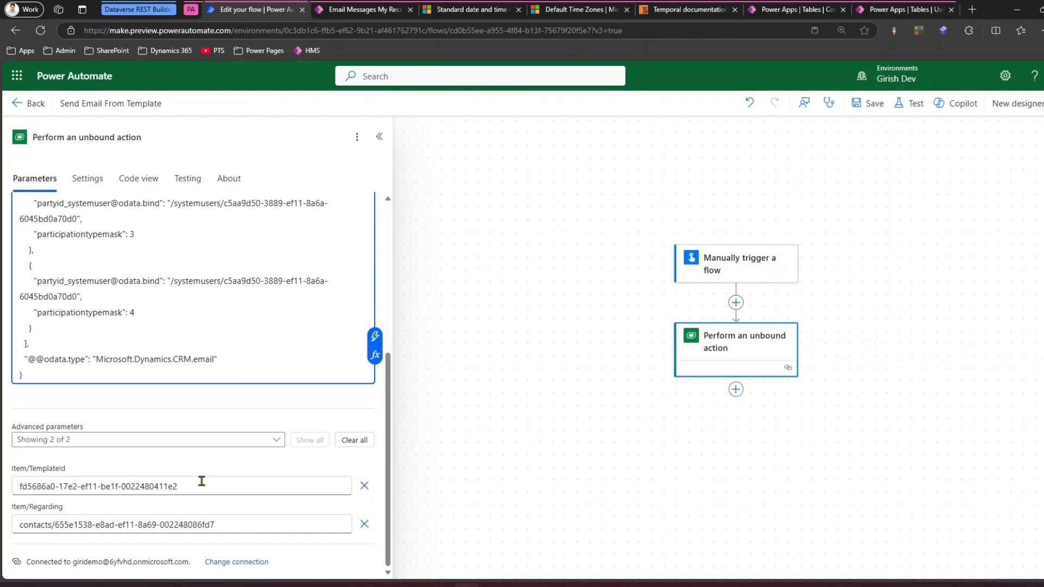
{"action": "scroll", "coordinate": [204, 457], "scroll_direction": "up", "scroll_amount": 3}
{"action": "left_click_drag", "start_coordinate": [169, 395], "coordinate": [317, 399]}
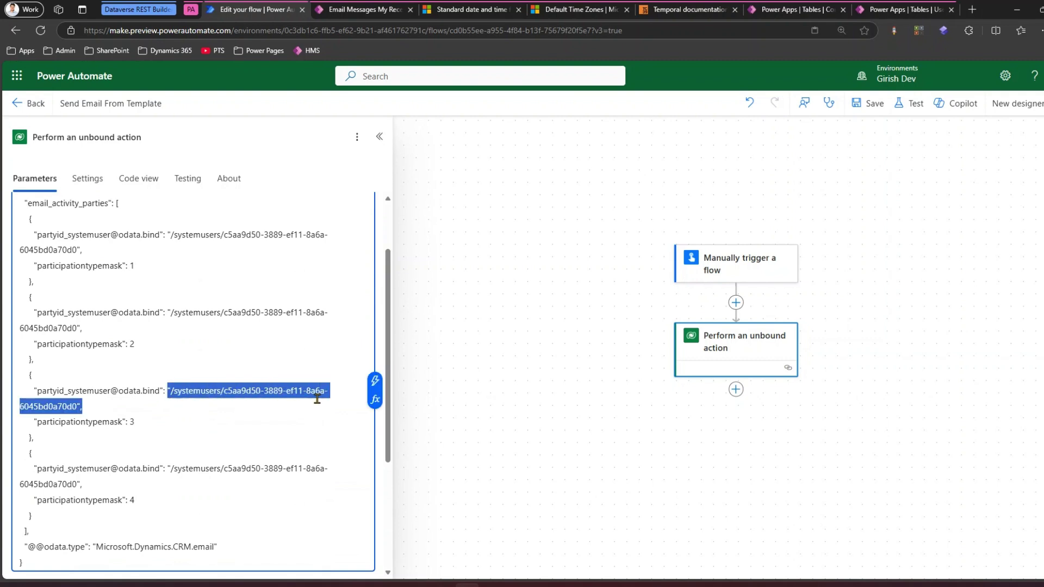
{"action": "scroll", "coordinate": [207, 303], "scroll_direction": "up", "scroll_amount": 2}
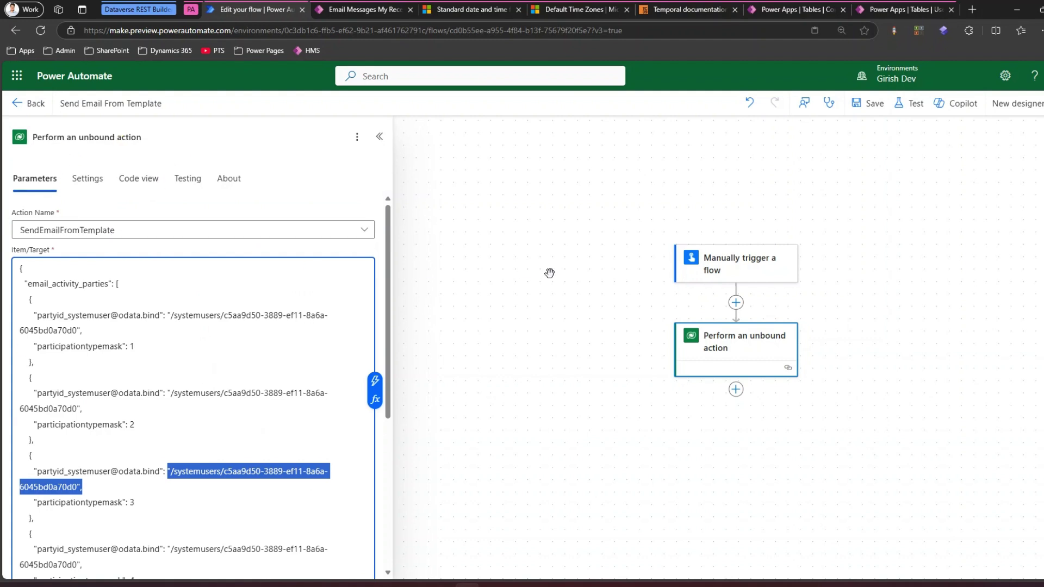
Step: Search the actions for "unbound" and add a second Perform an unbound action after the existing one
{"action": "left_click", "coordinate": [568, 272]}
{"action": "left_click", "coordinate": [736, 389]}
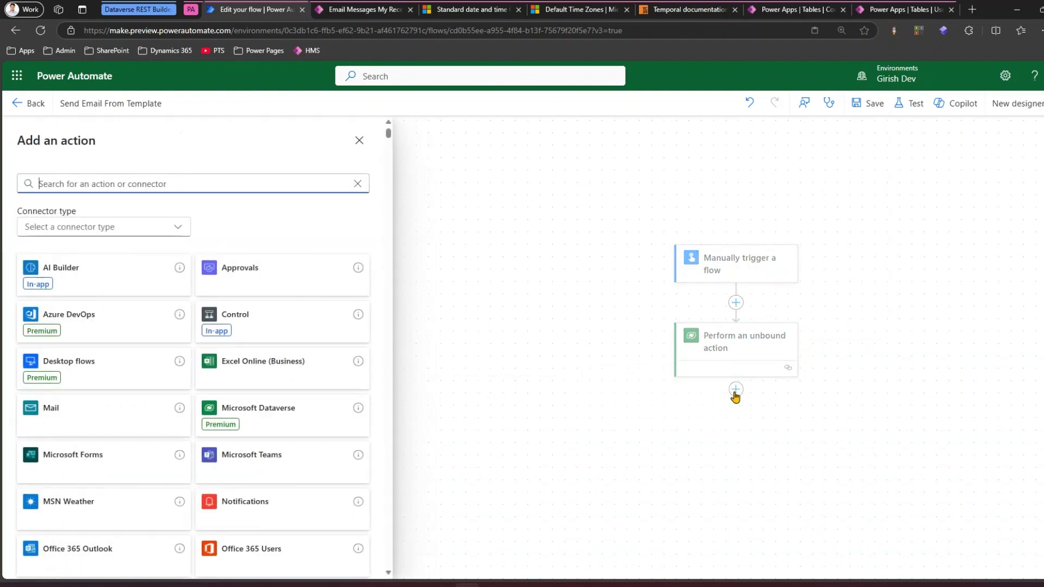
{"action": "type", "text": "u"}
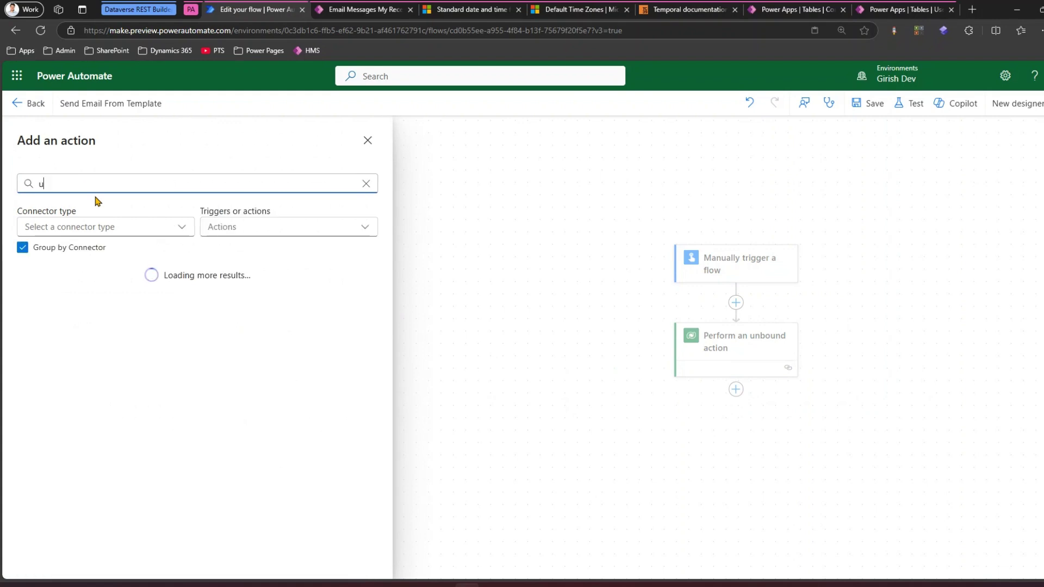
{"action": "type", "text": "nbound"}
{"action": "left_click", "coordinate": [126, 320]}
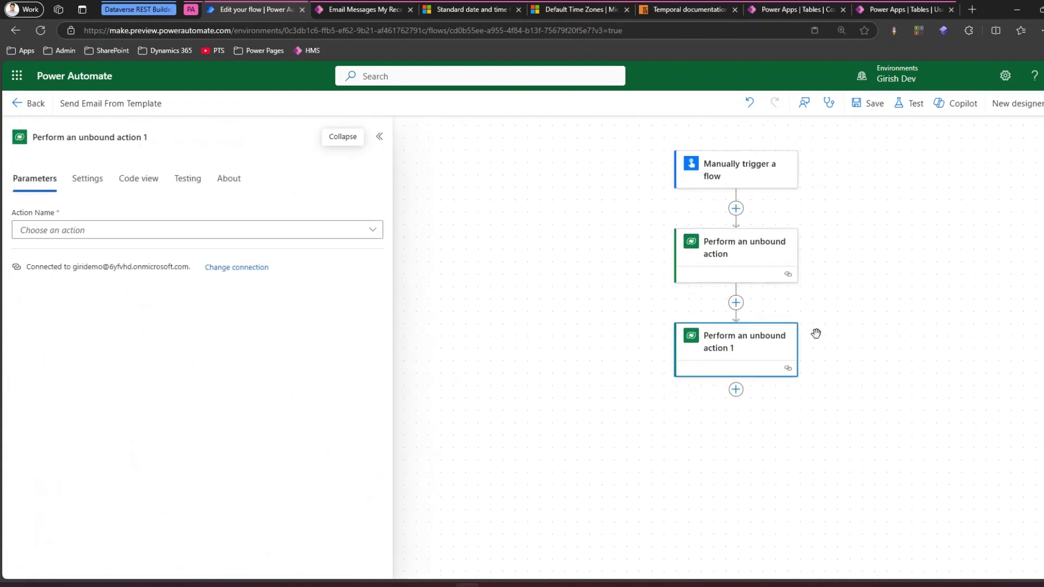
Step: Set the new action's name to msdyn_SendEmailFromTemplate and show all of its advanced parameters
{"action": "left_click", "coordinate": [125, 230]}
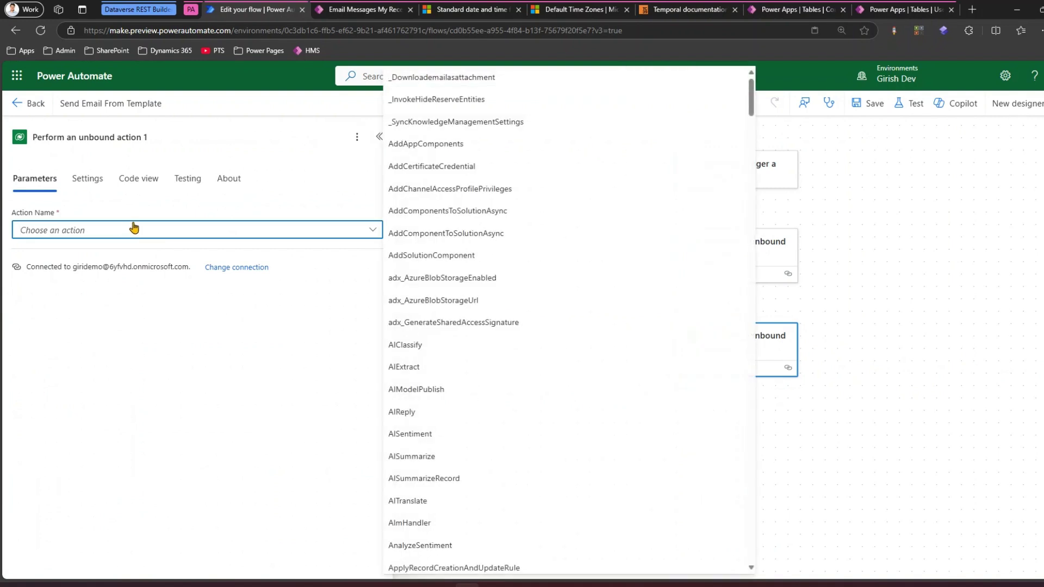
{"action": "type", "text": "email"}
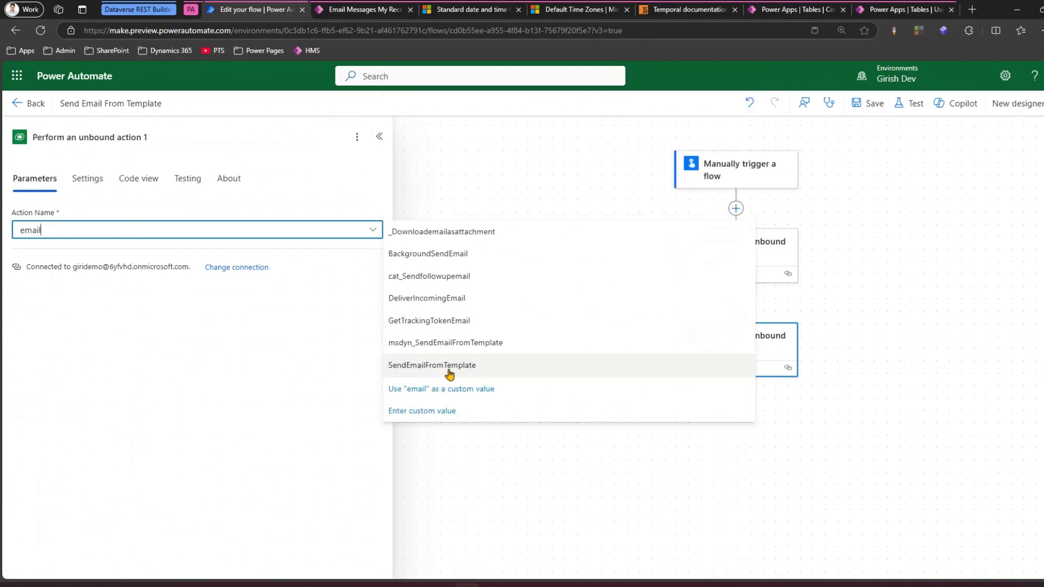
{"action": "left_click", "coordinate": [418, 343]}
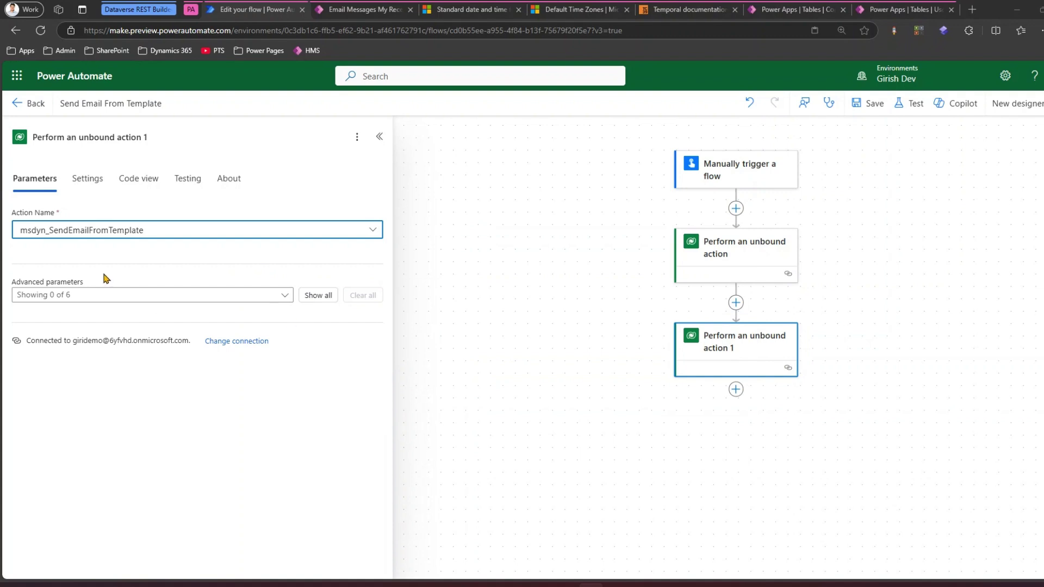
{"action": "left_click", "coordinate": [319, 296]}
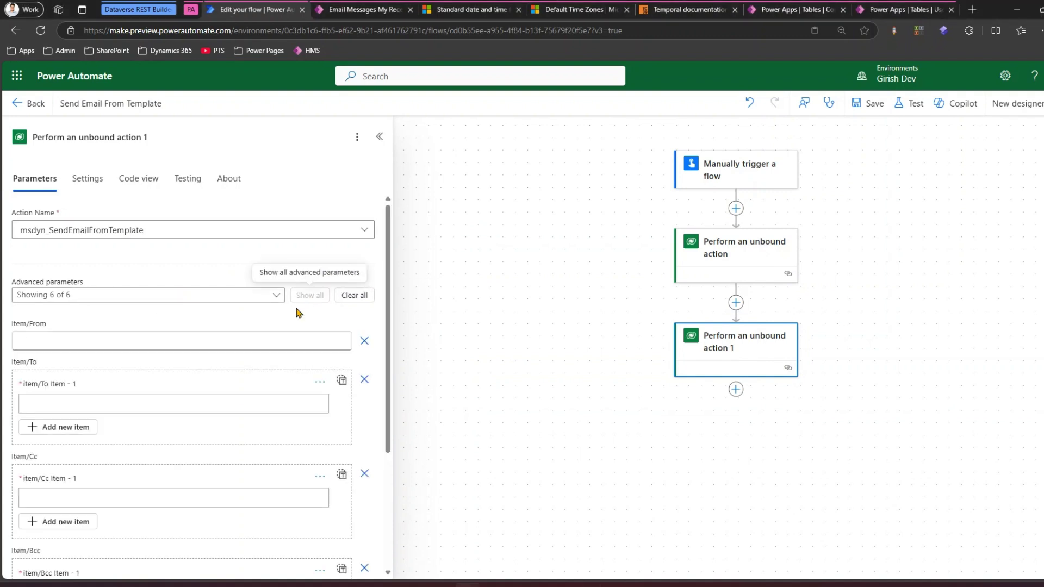
Step: Examine the From, To, Cc, Bcc, Regarding and Template parameters, including the array input mode of Item/To
{"action": "left_click", "coordinate": [38, 340]}
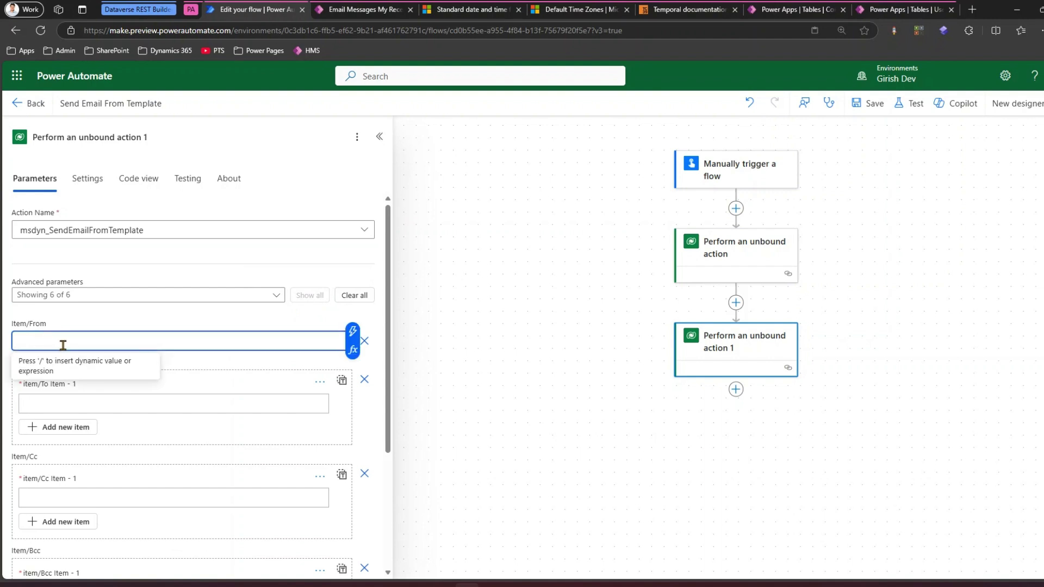
{"action": "left_click", "coordinate": [203, 326]}
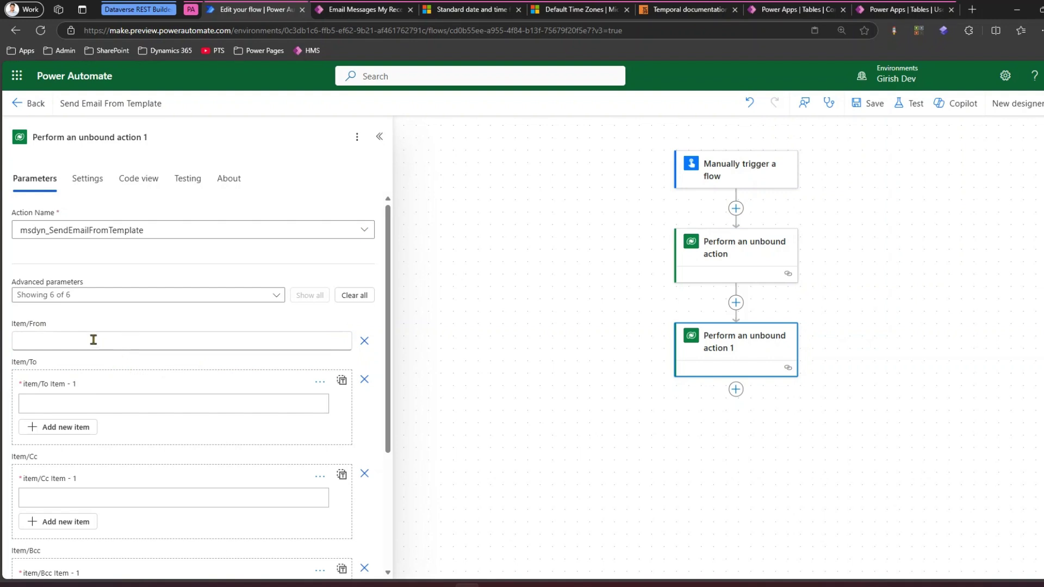
{"action": "left_click", "coordinate": [69, 402]}
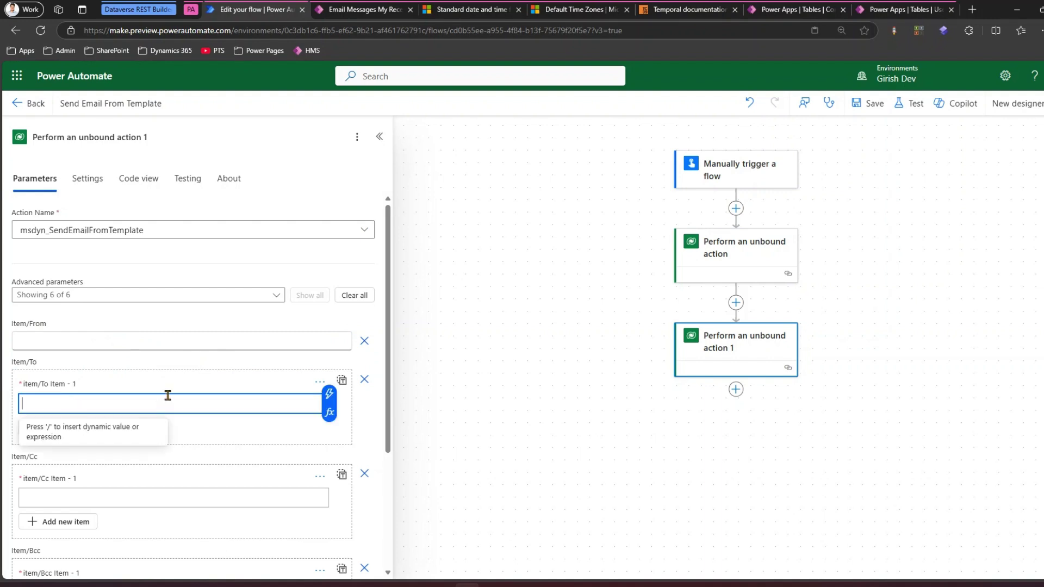
{"action": "left_click", "coordinate": [178, 377]}
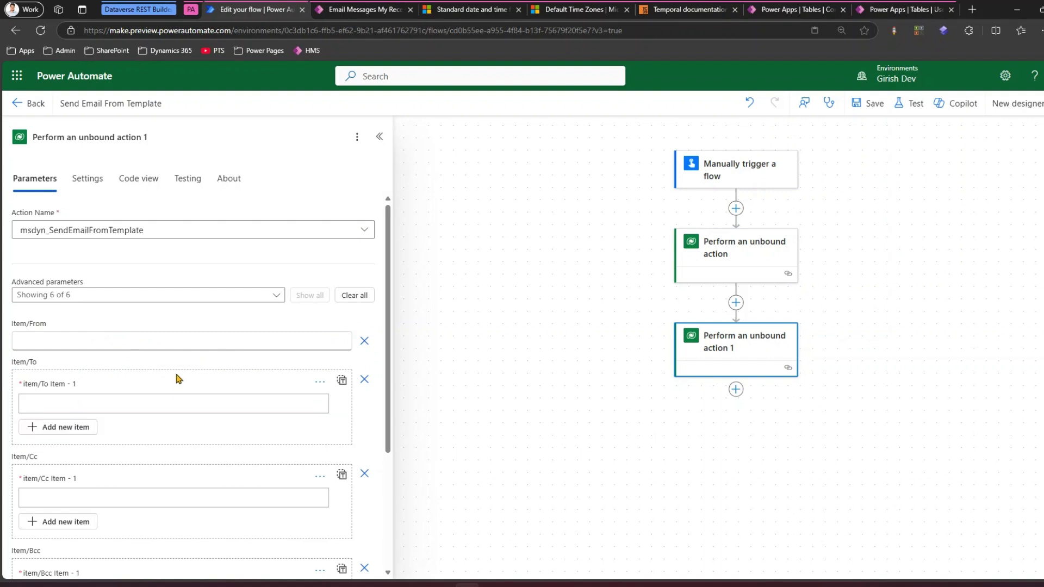
{"action": "left_click", "coordinate": [342, 380]}
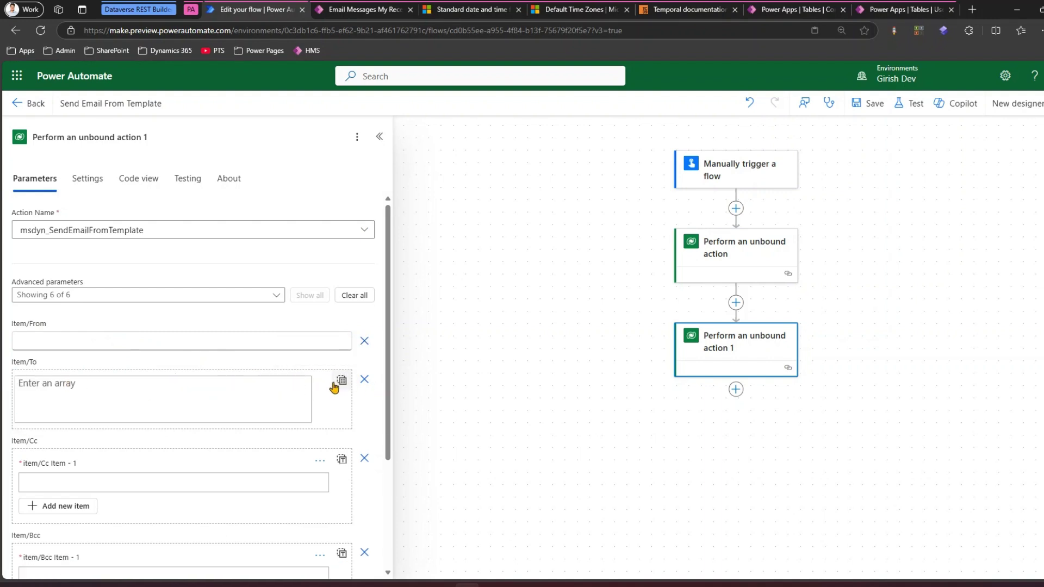
{"action": "left_click", "coordinate": [341, 381]}
{"action": "scroll", "coordinate": [121, 388], "scroll_direction": "down", "scroll_amount": 2}
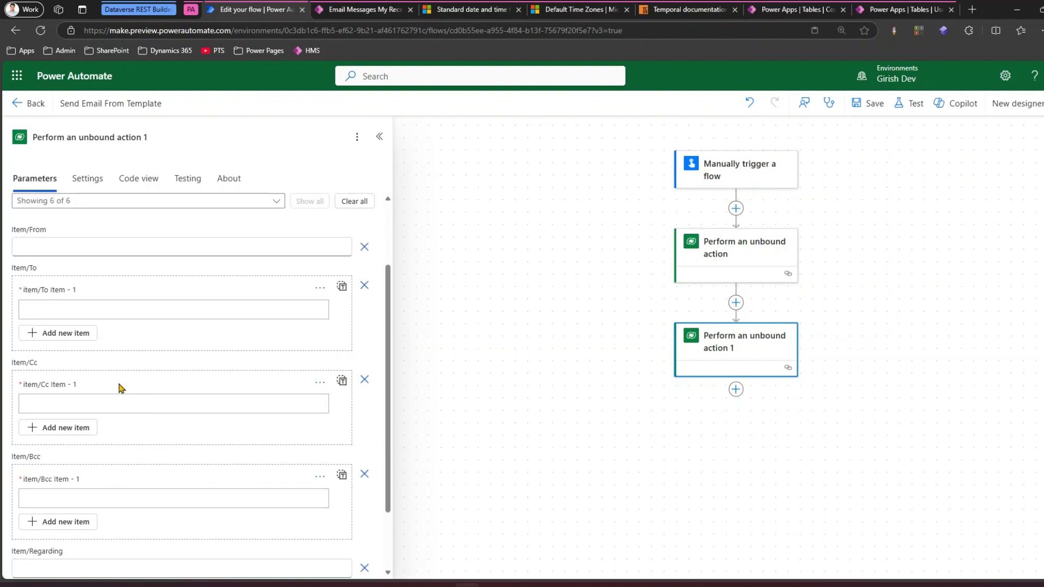
{"action": "scroll", "coordinate": [112, 393], "scroll_direction": "down", "scroll_amount": 2}
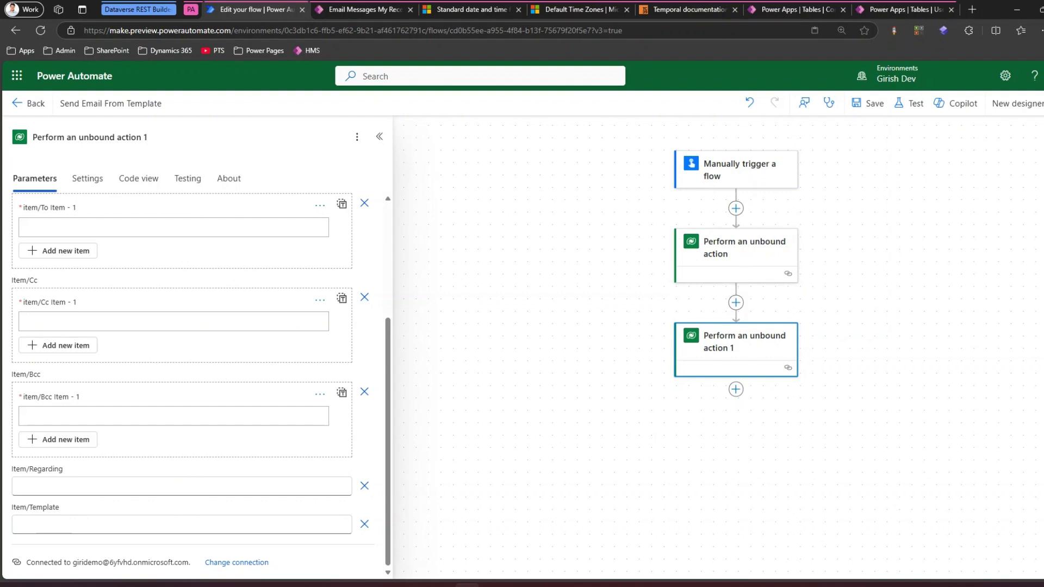
Step: Switch to Power Apps, open the Email Template table from the table list and copy its set name
{"action": "left_click", "coordinate": [811, 11]}
{"action": "left_click", "coordinate": [897, 8]}
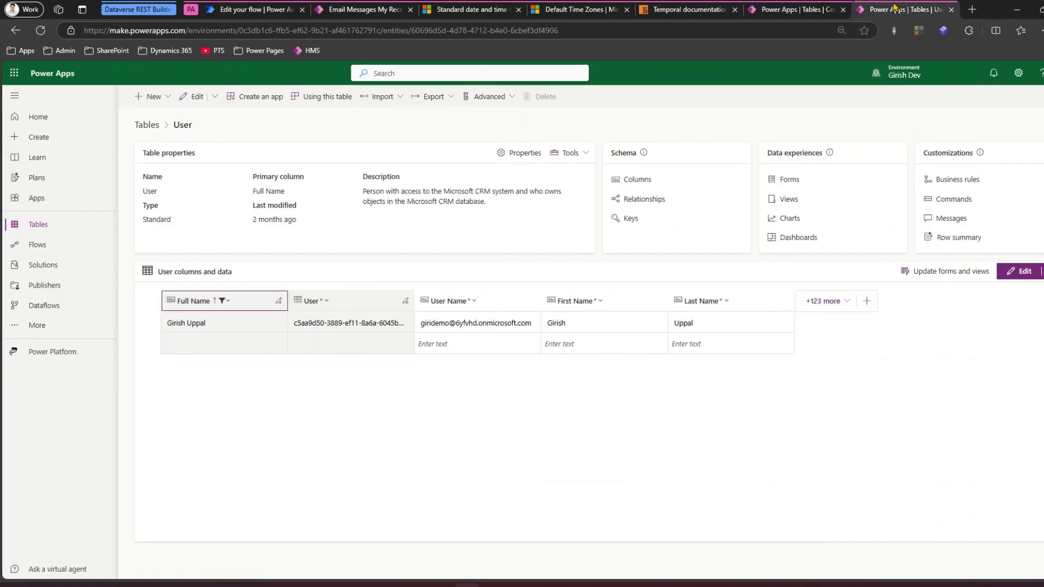
{"action": "left_click", "coordinate": [140, 131]}
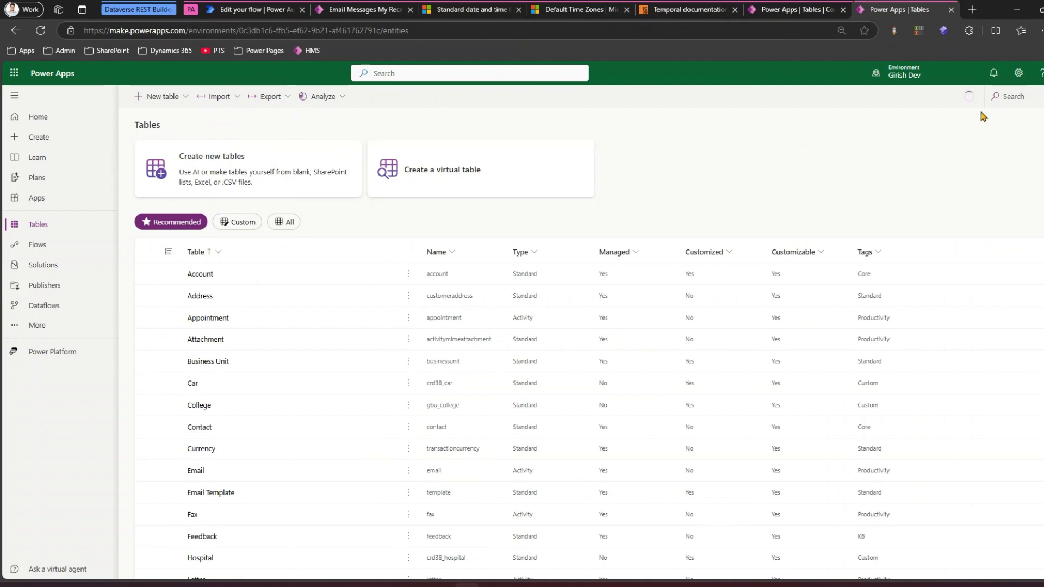
{"action": "left_click", "coordinate": [1007, 93]}
{"action": "left_click", "coordinate": [224, 297]}
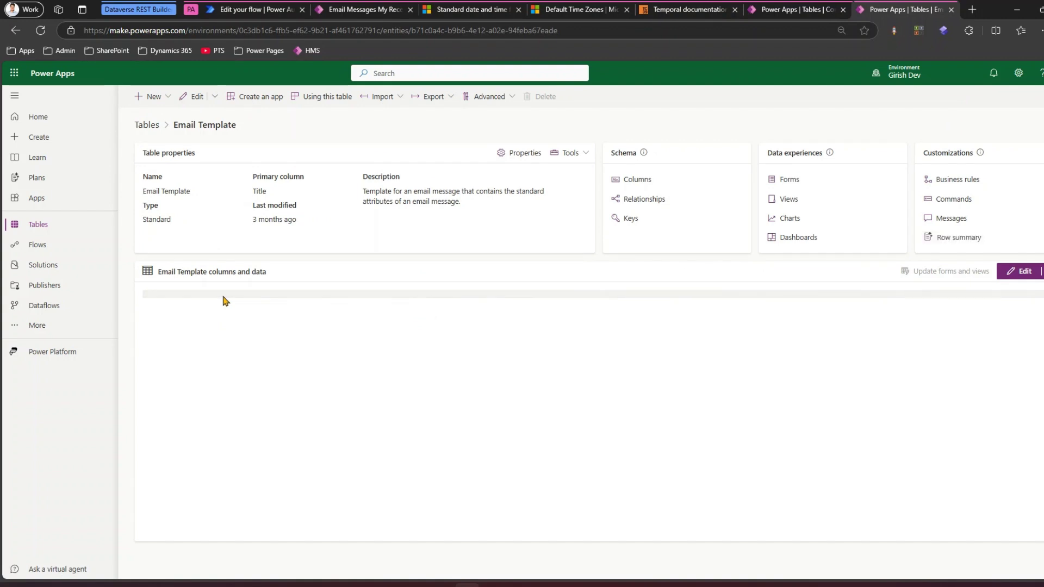
{"action": "left_click", "coordinate": [585, 154]}
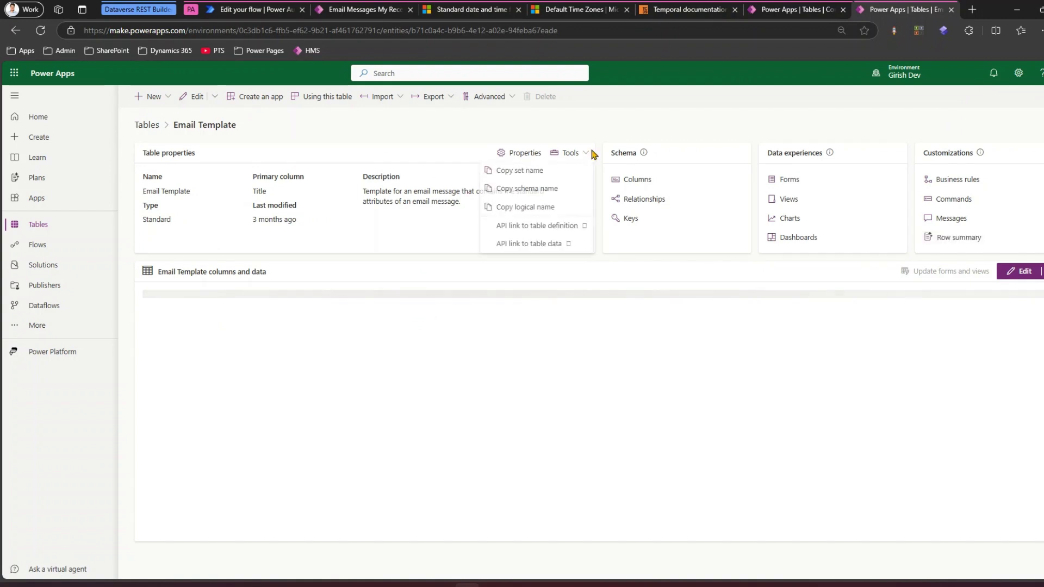
{"action": "left_click", "coordinate": [545, 174]}
Step: Return to the Power Automate flow and enter the copied set name as "templates/" in Item/Template
{"action": "left_click", "coordinate": [345, 9]}
{"action": "left_click", "coordinate": [255, 9]}
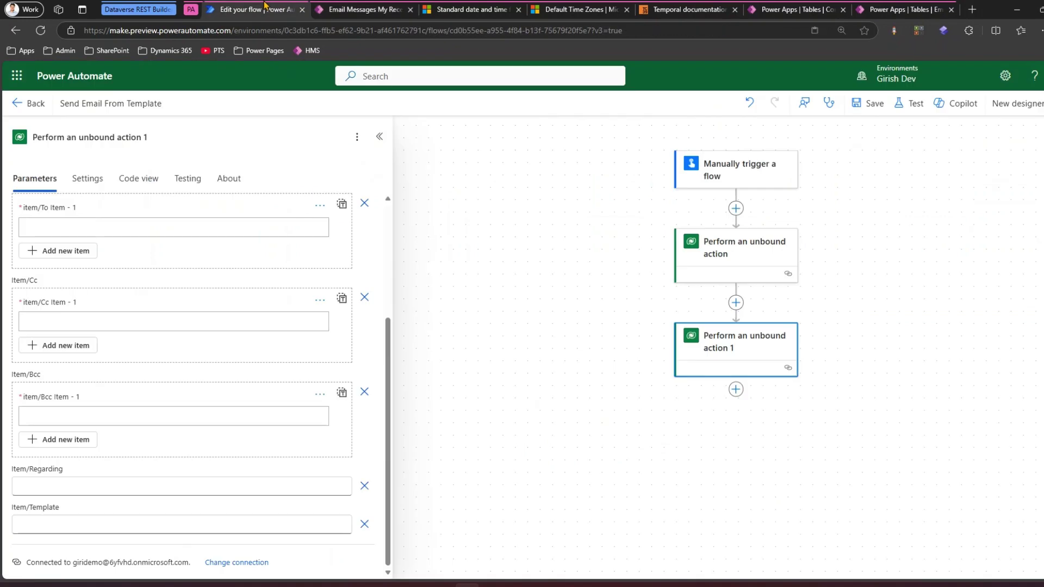
{"action": "left_click", "coordinate": [82, 520]}
{"action": "key", "text": "ctrl+v"}
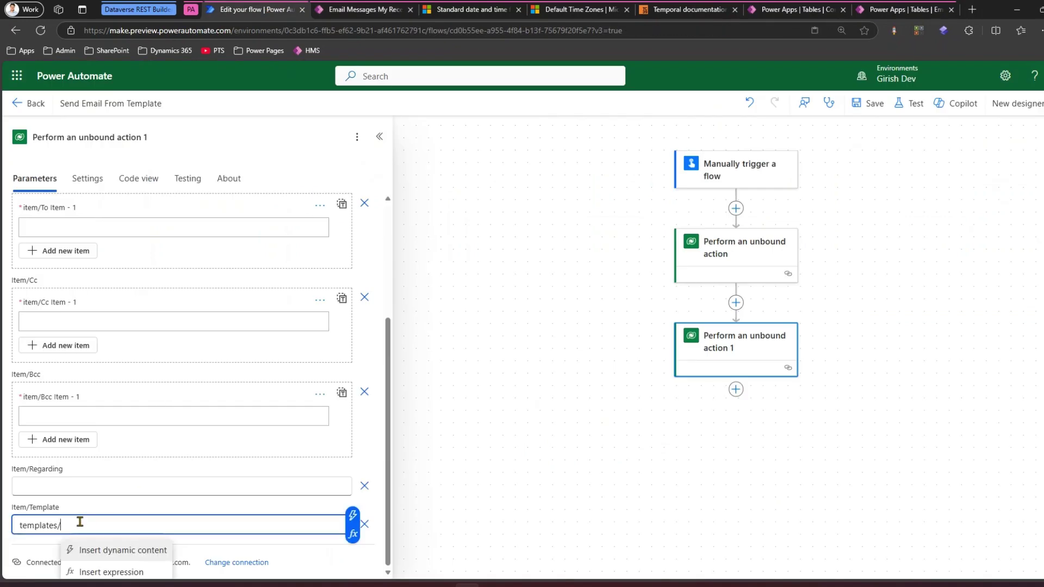
Step: Copy the PowerTech Speck Email Template's record ID from its URL in the Hospital Model Driven App and append it to Item/Template in the flow
{"action": "left_click", "coordinate": [356, 9]}
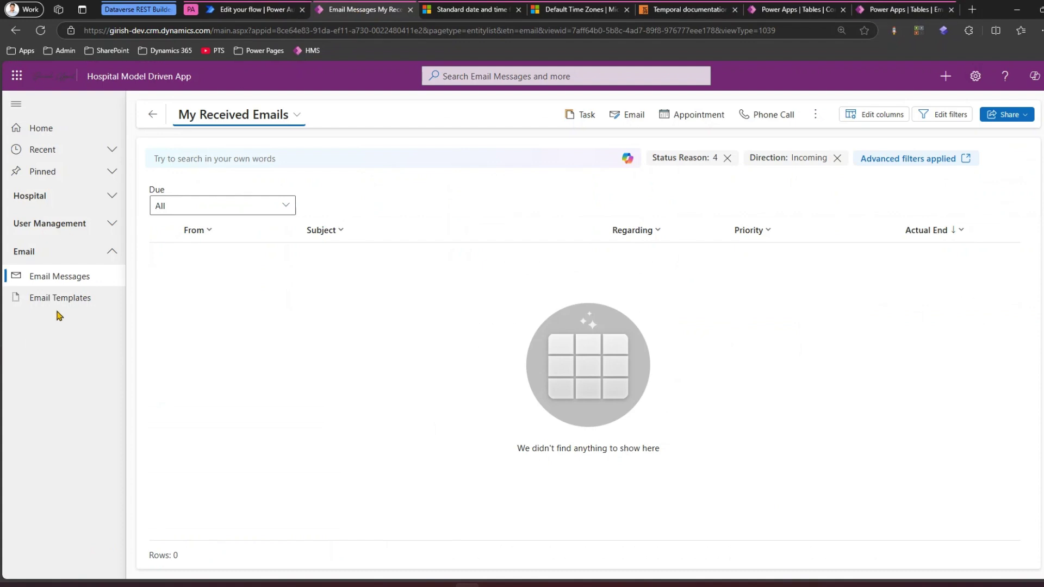
{"action": "left_click", "coordinate": [73, 298]}
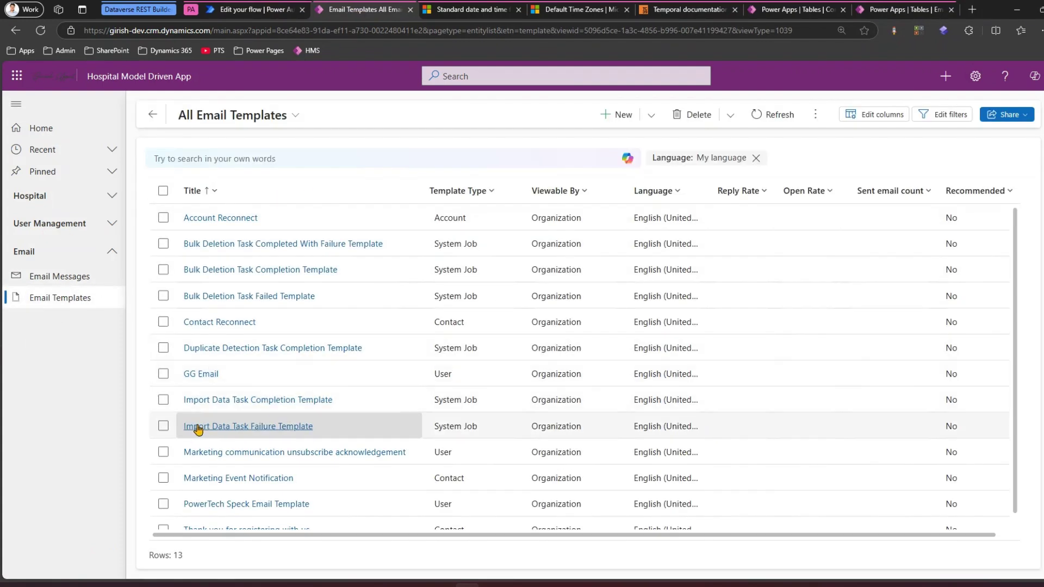
{"action": "scroll", "coordinate": [270, 297], "scroll_direction": "down", "scroll_amount": 1}
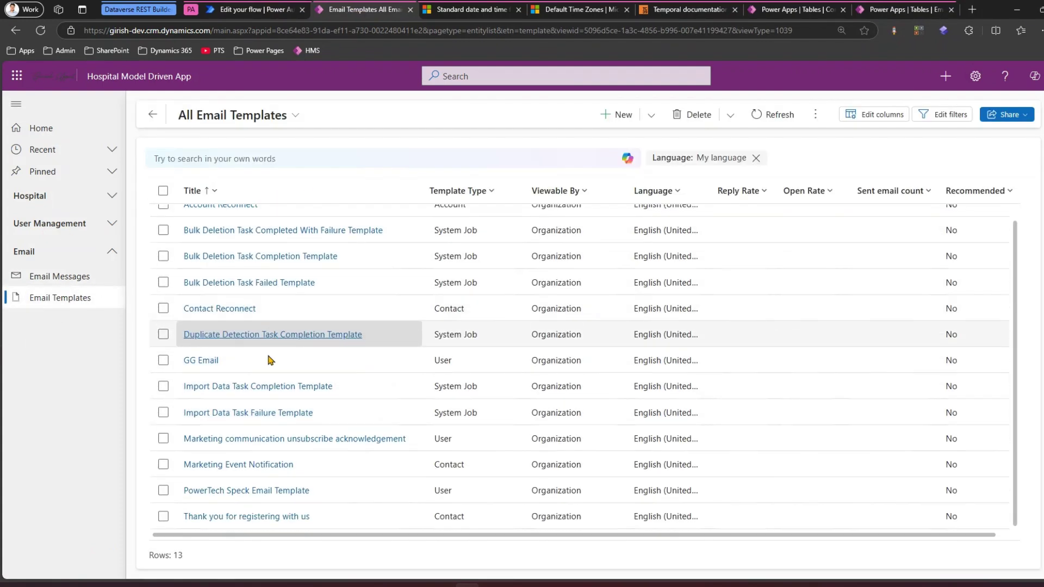
{"action": "left_click", "coordinate": [266, 490]}
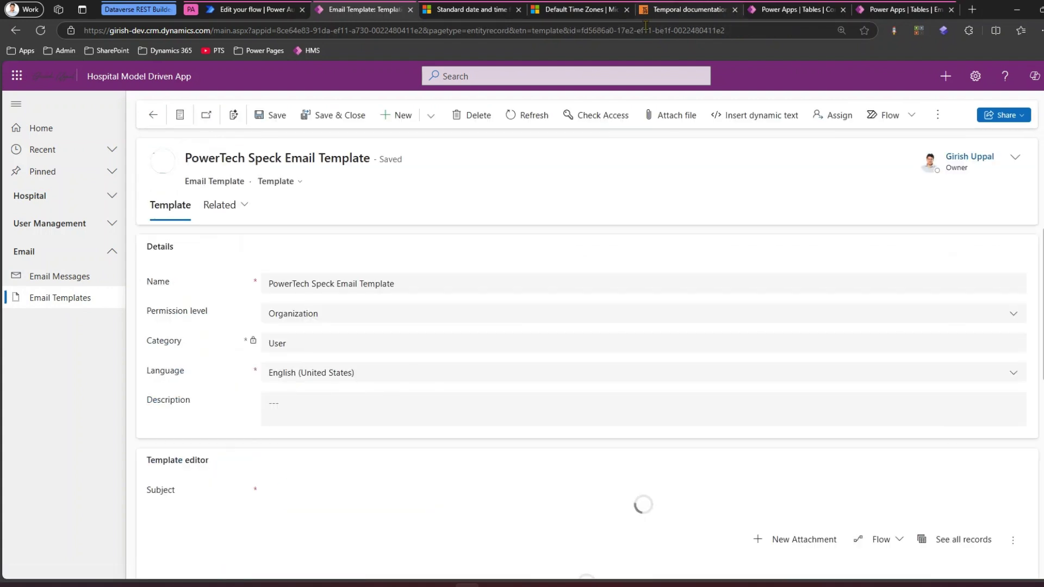
{"action": "left_click_drag", "start_coordinate": [582, 27], "coordinate": [730, 14]}
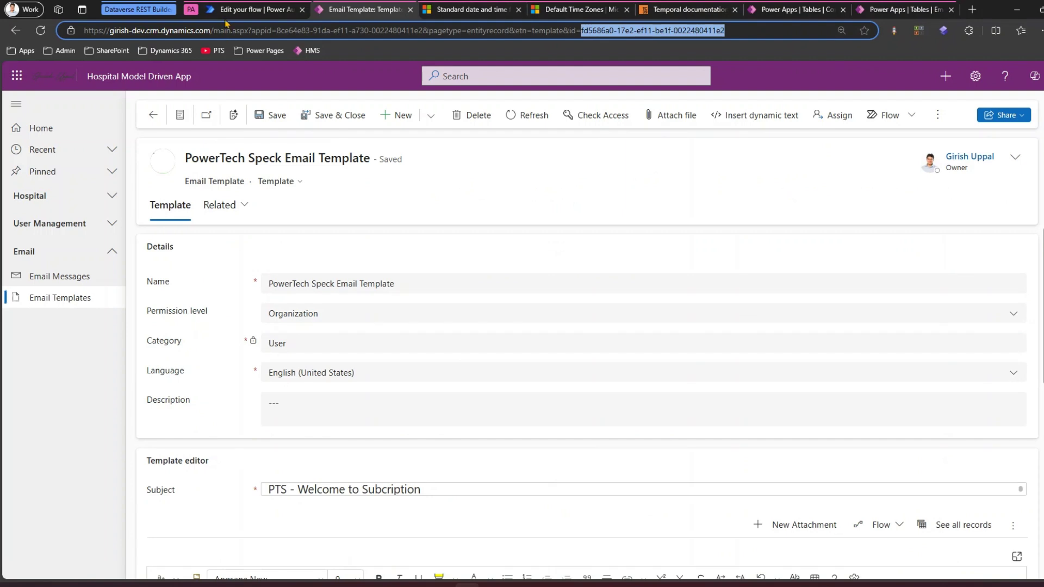
{"action": "left_click", "coordinate": [233, 10]}
{"action": "key", "text": "ctrl+v"}
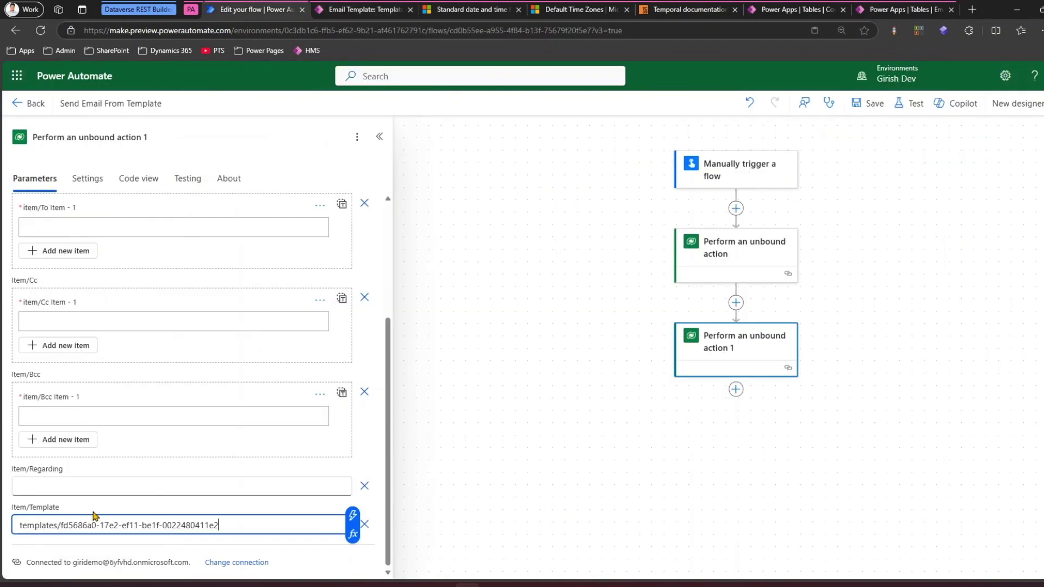
Step: Set Item/Regarding to "contacts/" followed by the third contact's record ID, copied from the Contact table in Power Apps
{"action": "left_click", "coordinate": [74, 486]}
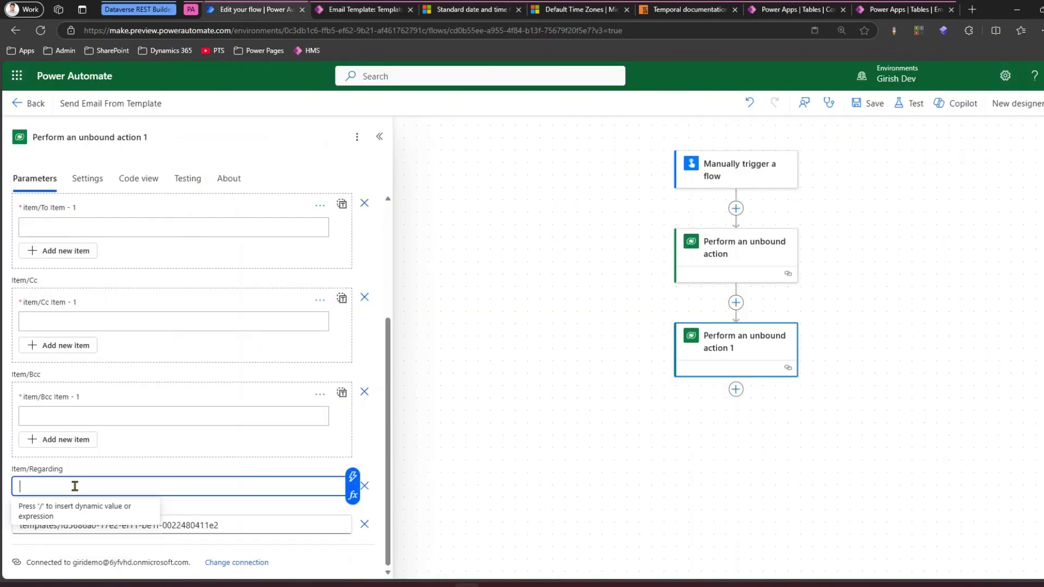
{"action": "type", "text": "contacts/"}
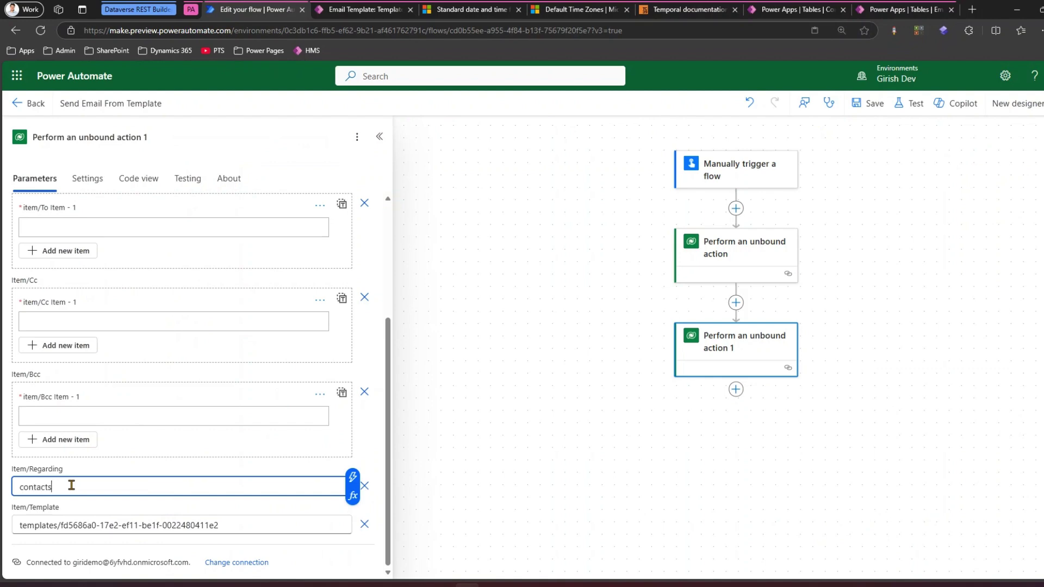
{"action": "left_click", "coordinate": [804, 7]}
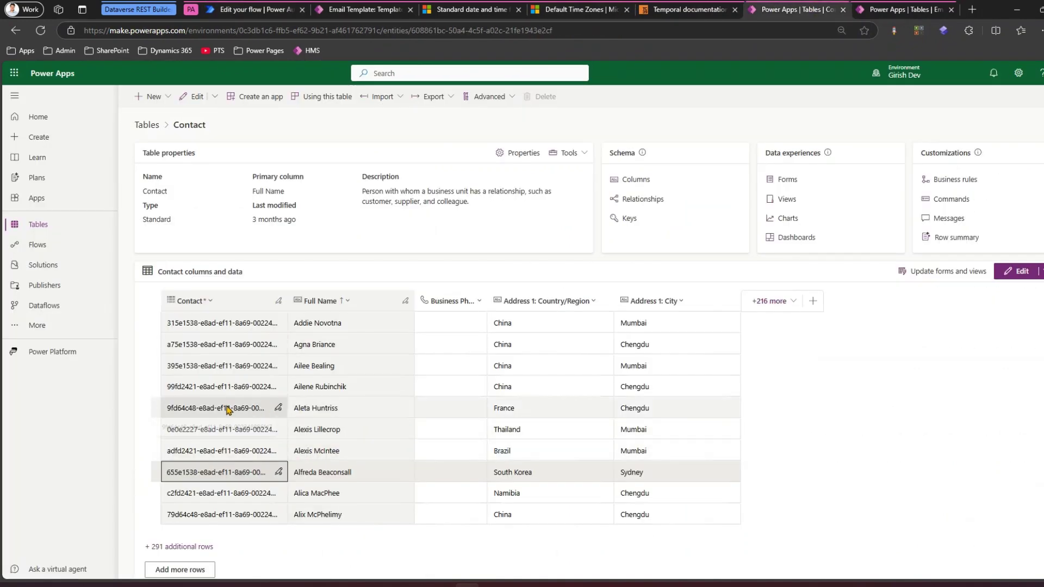
{"action": "left_click", "coordinate": [232, 367]}
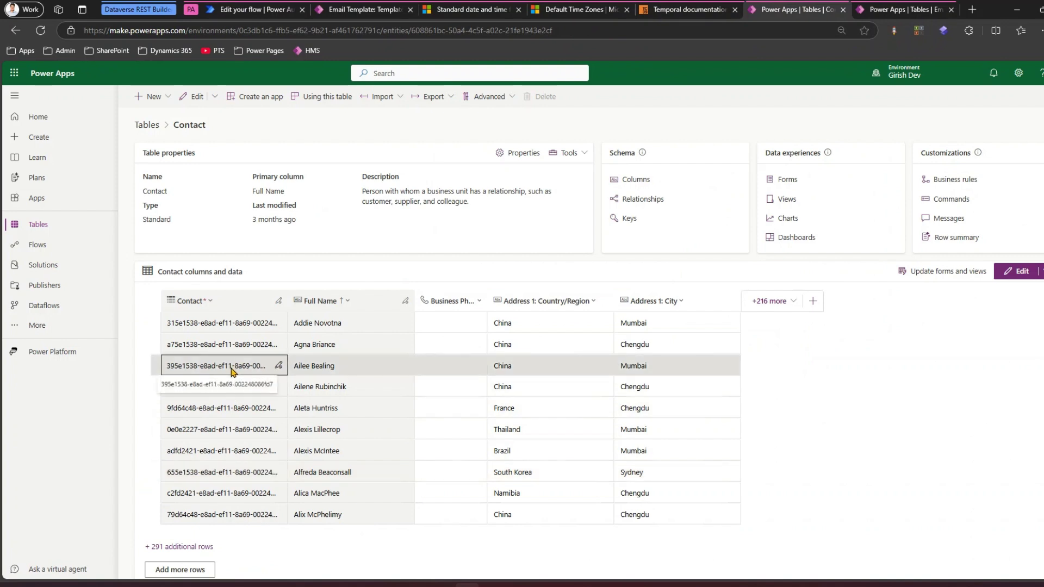
{"action": "left_click", "coordinate": [270, 9]}
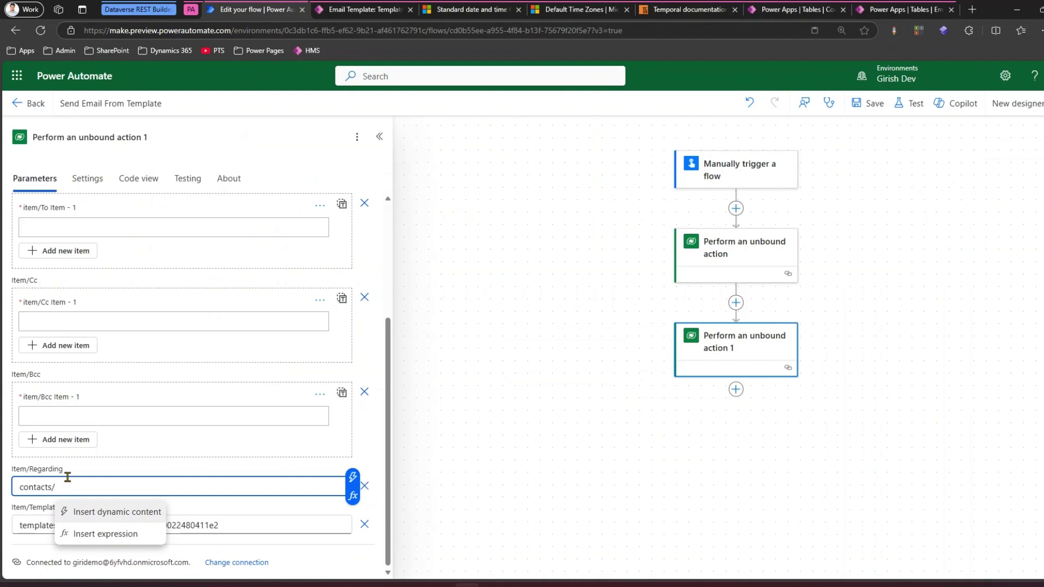
{"action": "key", "text": "ctrl+v"}
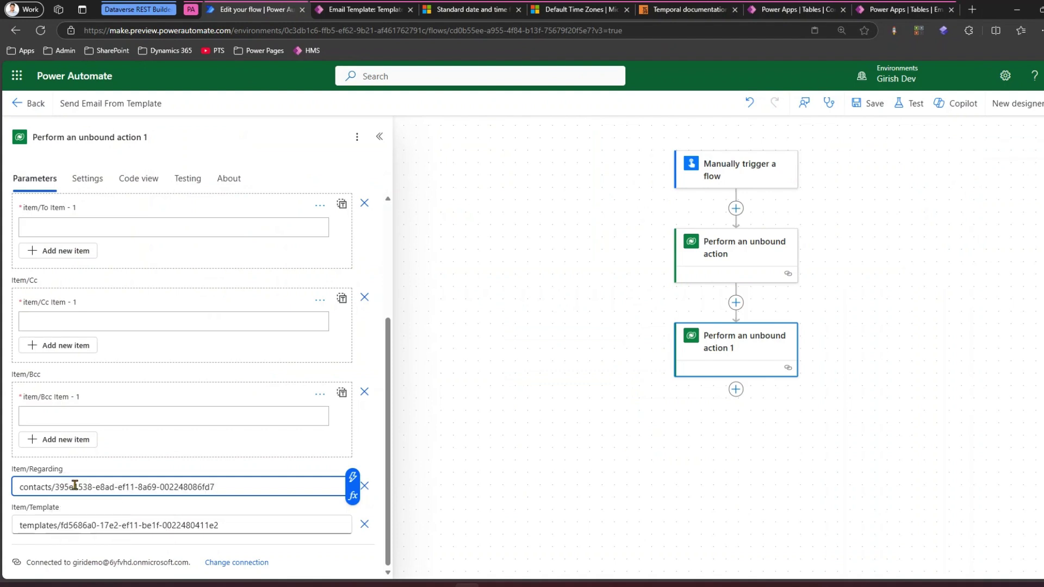
Step: Enter "systemusers/" in Item/From of the msdyn_SendEmailFromTemplate action
{"action": "scroll", "coordinate": [155, 414], "scroll_direction": "up", "scroll_amount": 3}
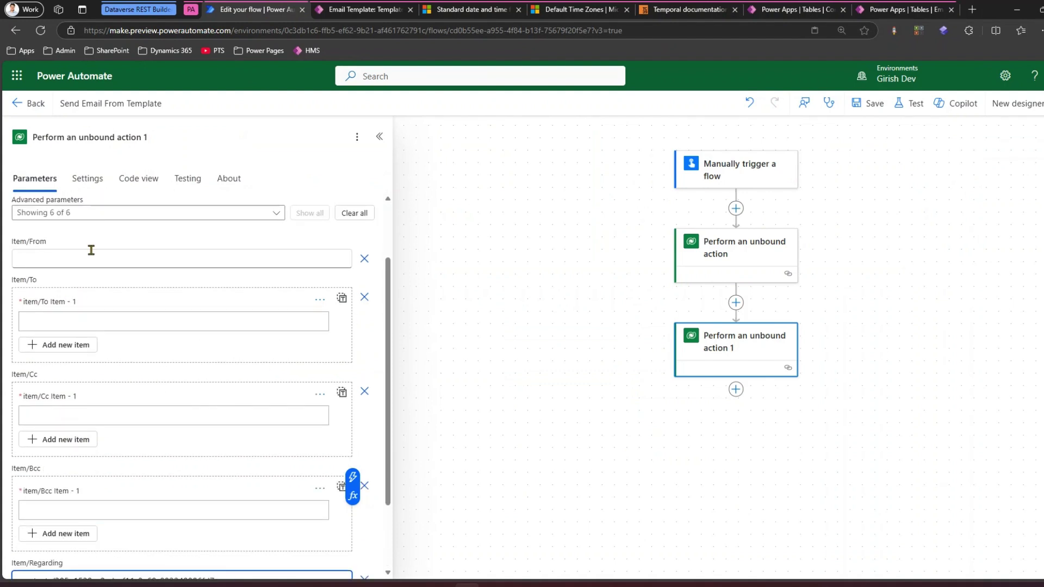
{"action": "scroll", "coordinate": [87, 294], "scroll_direction": "up", "scroll_amount": 3}
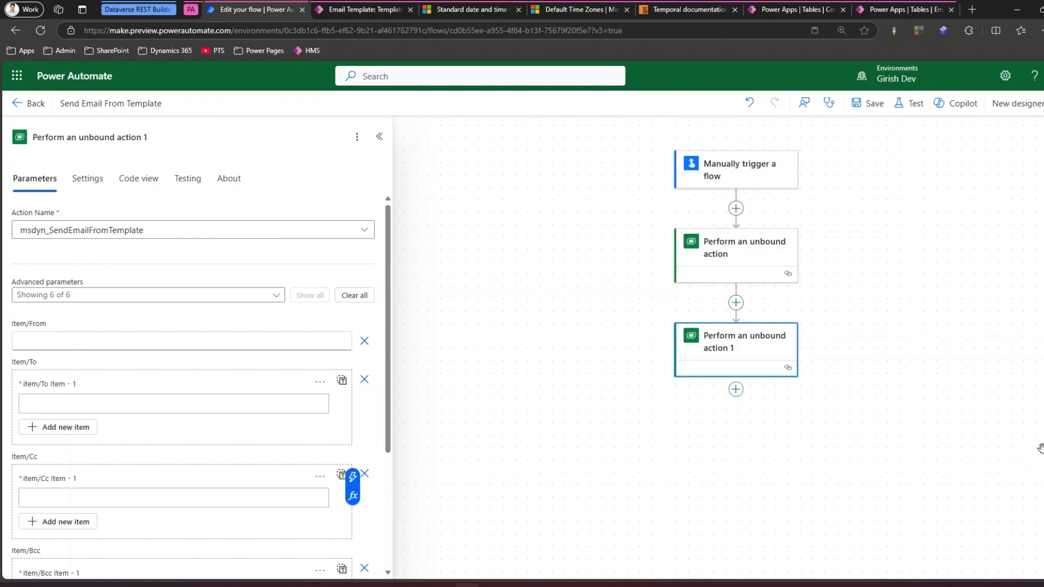
{"action": "left_click", "coordinate": [112, 341]}
{"action": "type", "text": "sys"}
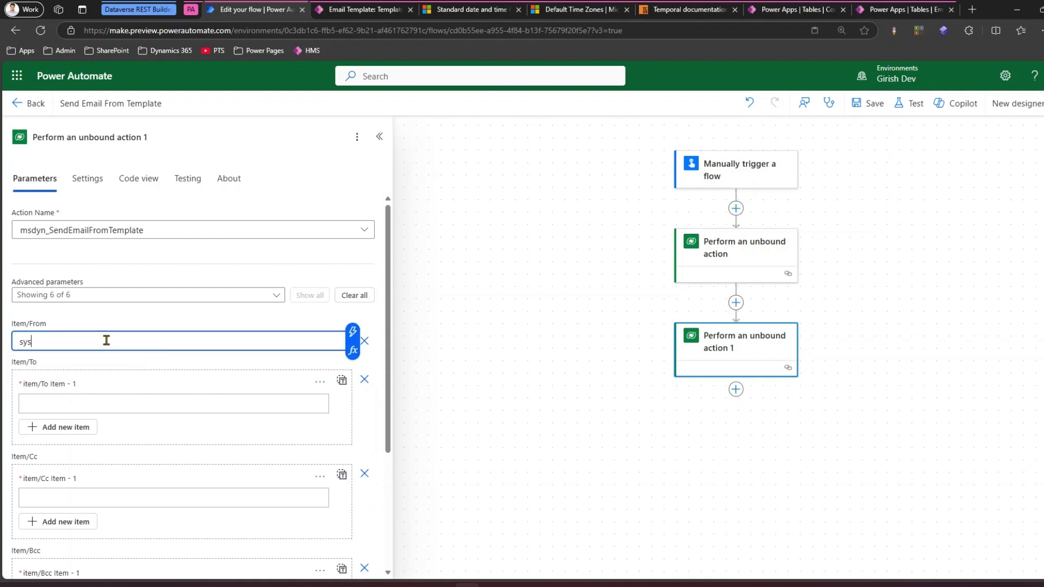
{"action": "type", "text": "temusers/"}
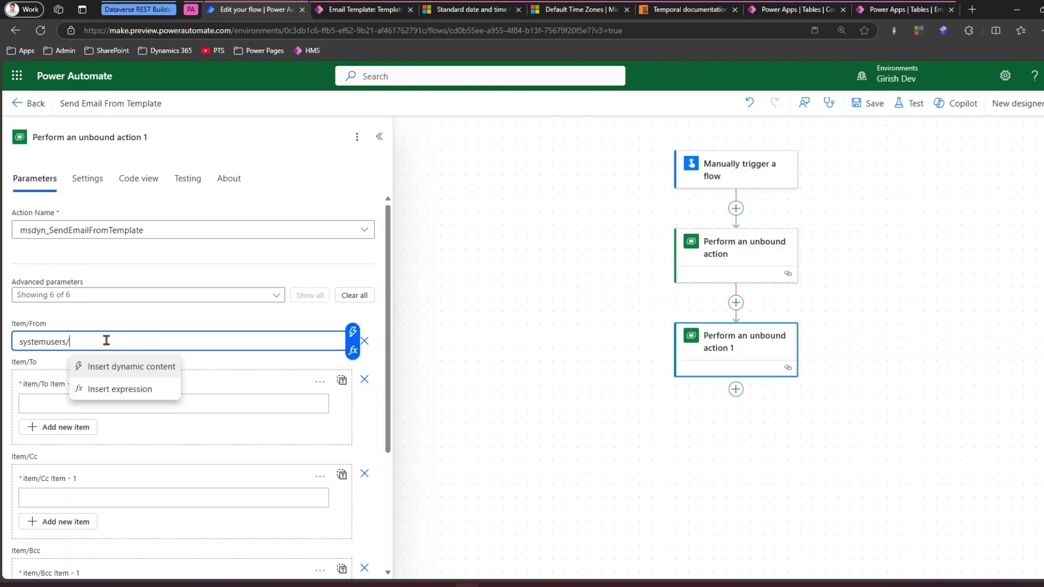
Step: Switch to Power Apps, search the table list for "user", open the User table and copy the listed user's record ID
{"action": "left_click", "coordinate": [777, 12]}
{"action": "left_click", "coordinate": [904, 11]}
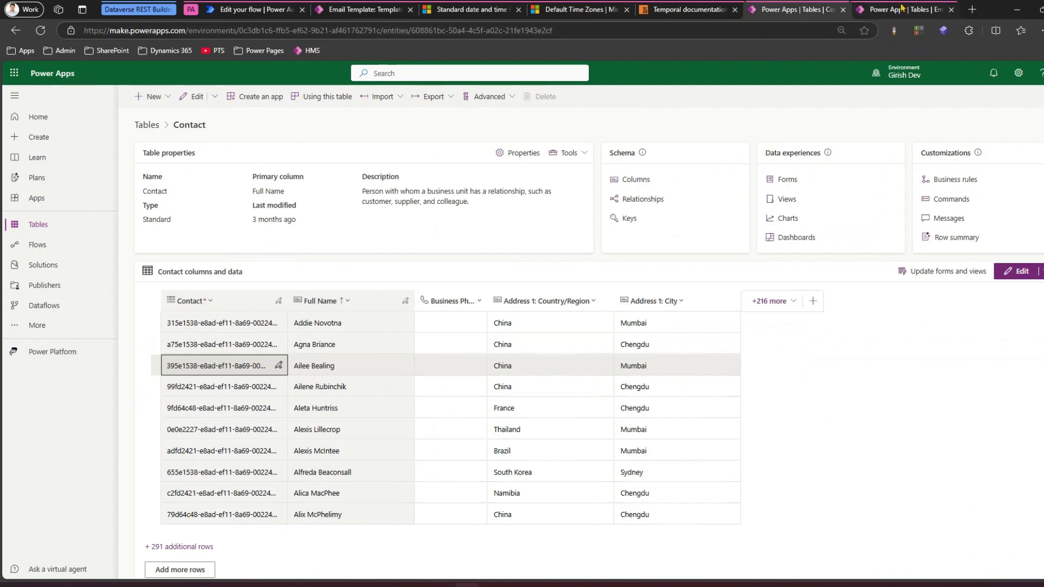
{"action": "left_click", "coordinate": [144, 128]}
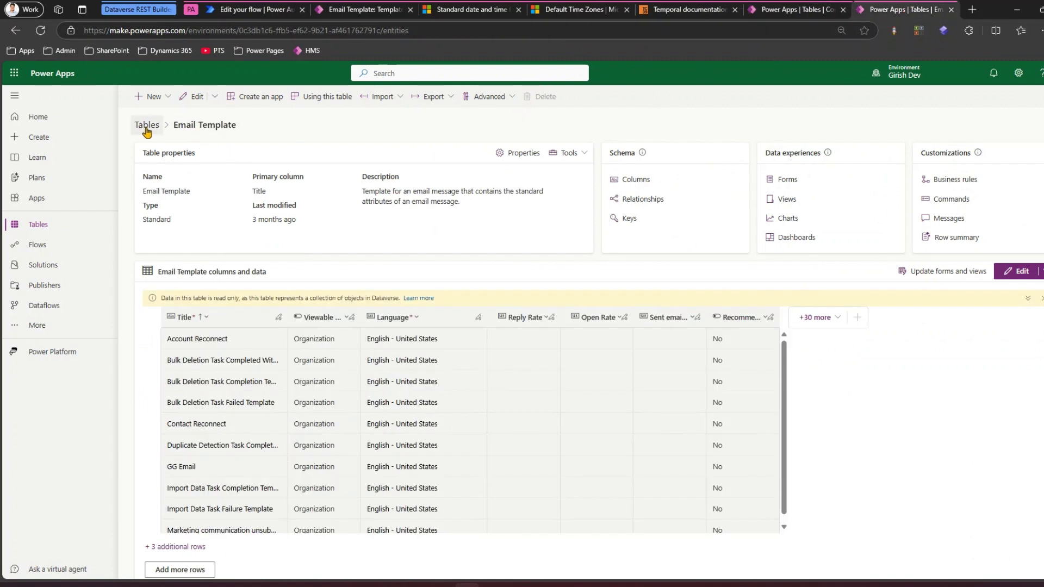
{"action": "left_click", "coordinate": [1010, 98]}
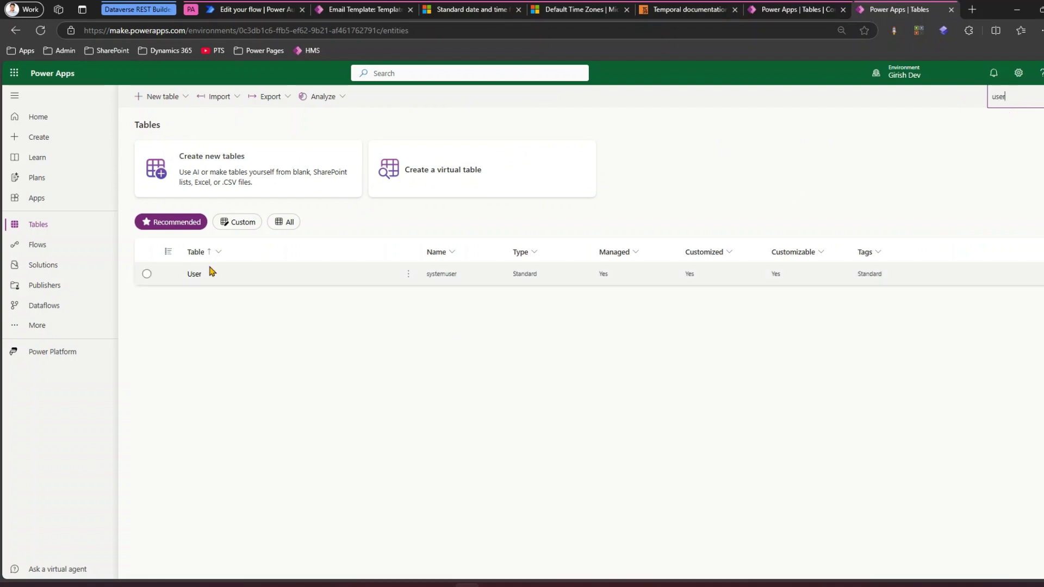
{"action": "left_click", "coordinate": [194, 274]}
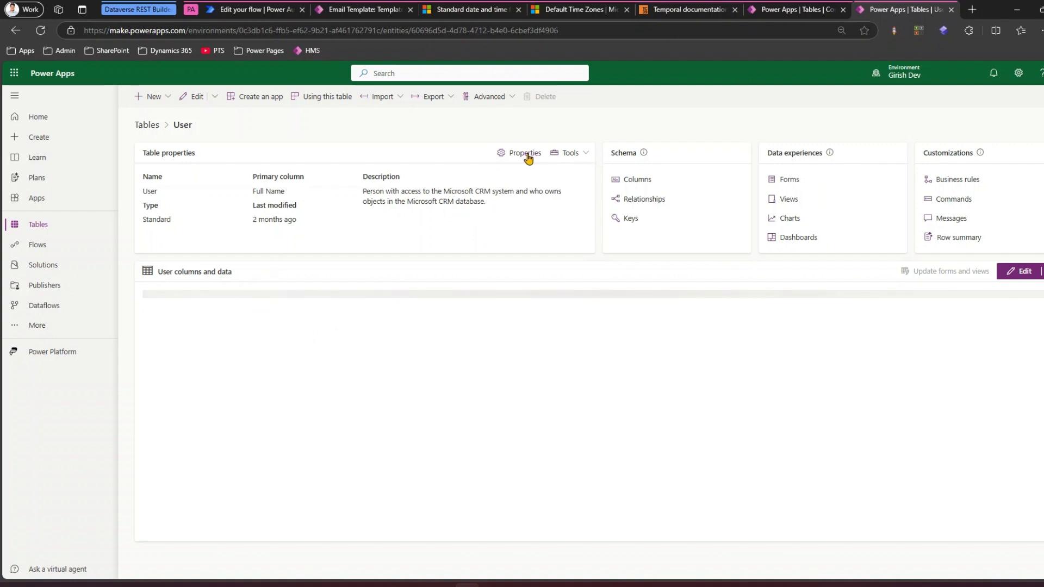
{"action": "left_click", "coordinate": [571, 152]}
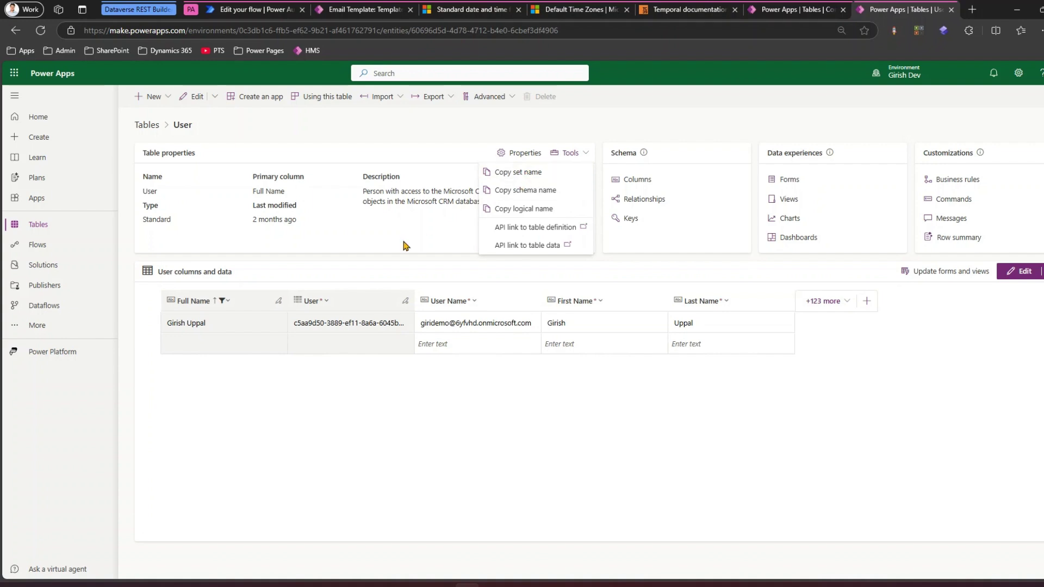
{"action": "left_click", "coordinate": [304, 329]}
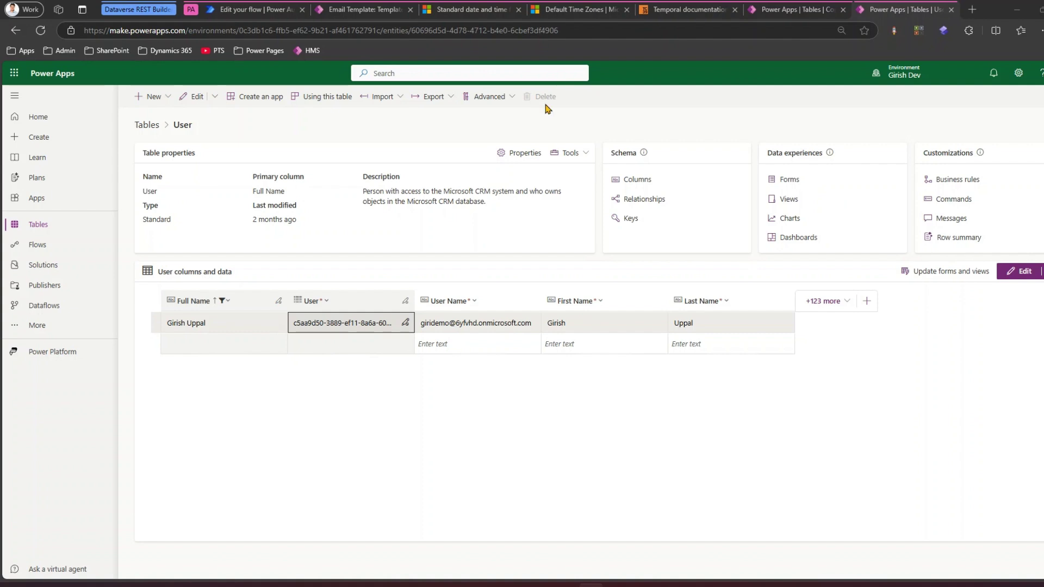
Step: Return to the Power Automate flow and set Item/From to "systemusers/" followed by the copied user ID
{"action": "left_click", "coordinate": [254, 9]}
{"action": "left_click_drag", "start_coordinate": [86, 342], "coordinate": [1, 324]}
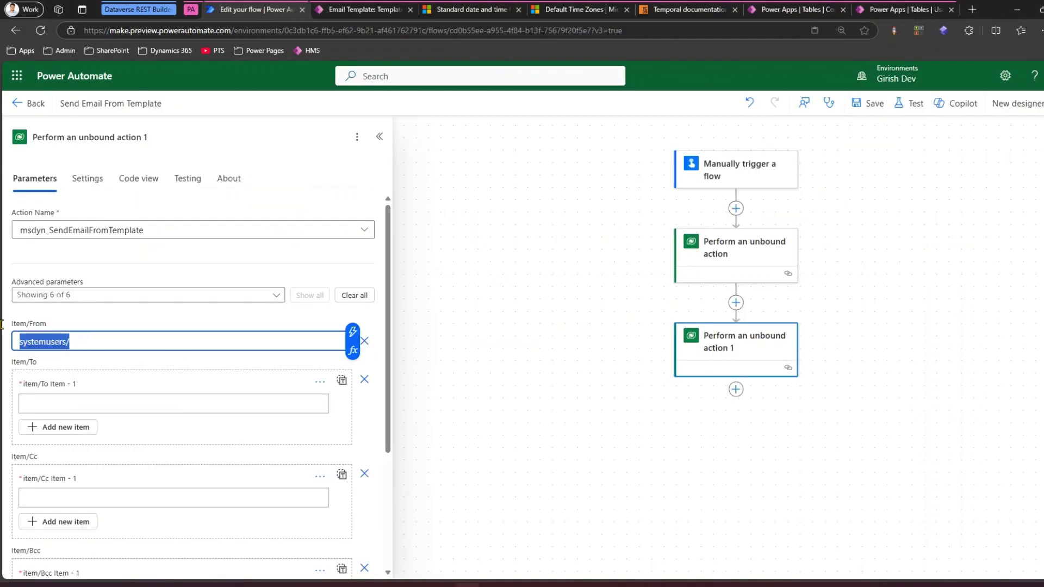
{"action": "type", "text": "systemusers/c5aa9d50-3889-ef11-8a6a-6045bd0a70d0"}
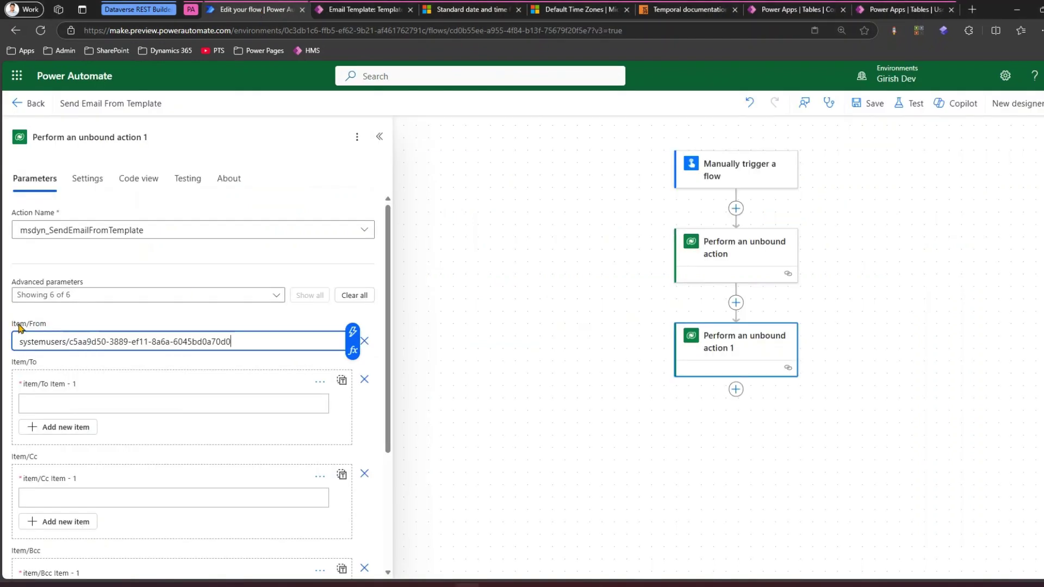
Step: Enter the same "systemusers/" reference with the user ID, enclosed in double quotes, as the first Item/To entry
{"action": "left_click", "coordinate": [124, 405]}
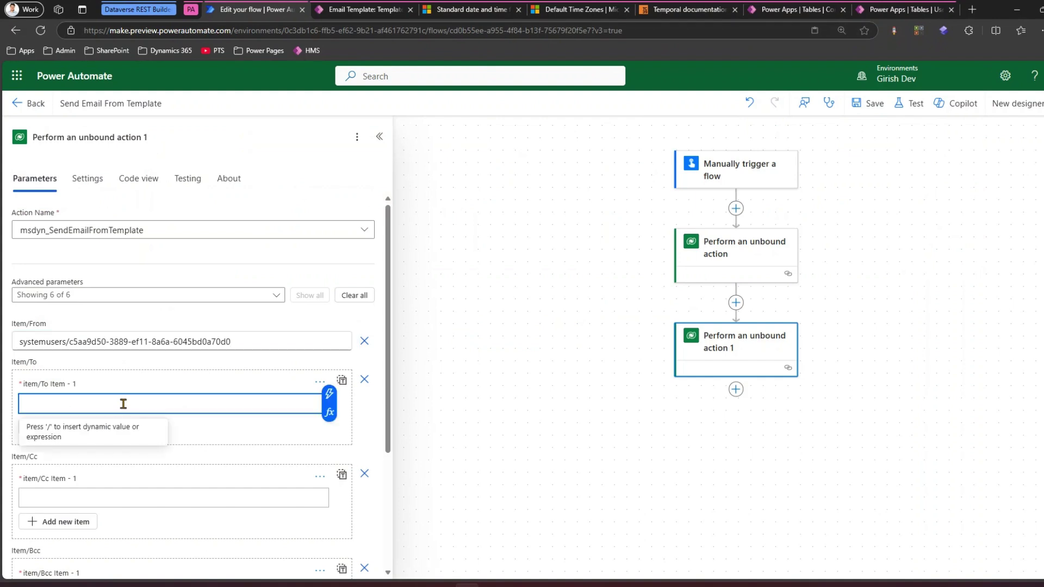
{"action": "type", "text": "'"}
{"action": "type", "text": "systemusers/c5aa9d50-3889-ef11-8a6a-6045bd0a70d0"}
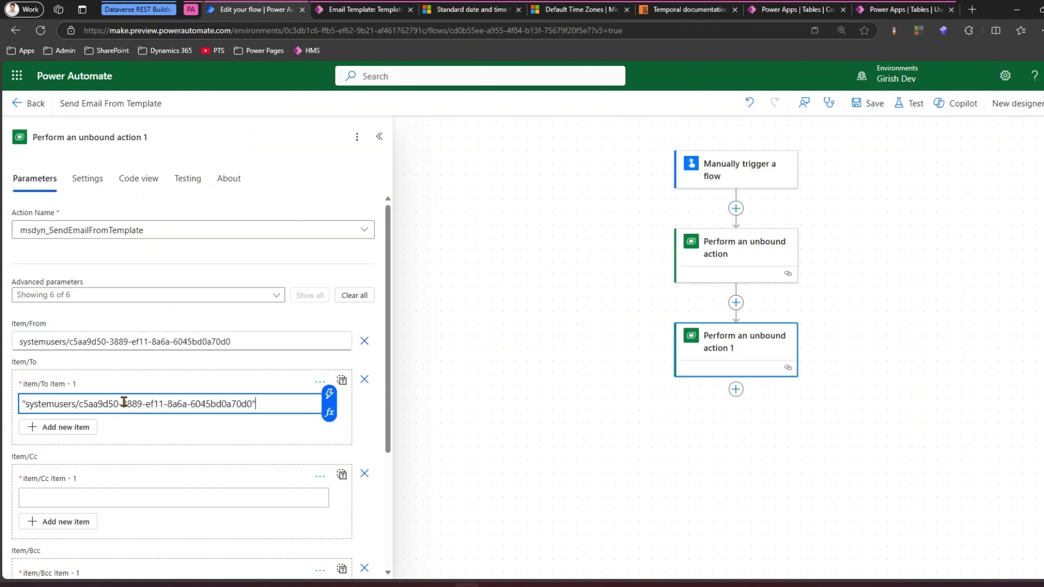
{"action": "left_click_drag", "start_coordinate": [80, 403], "coordinate": [249, 404]}
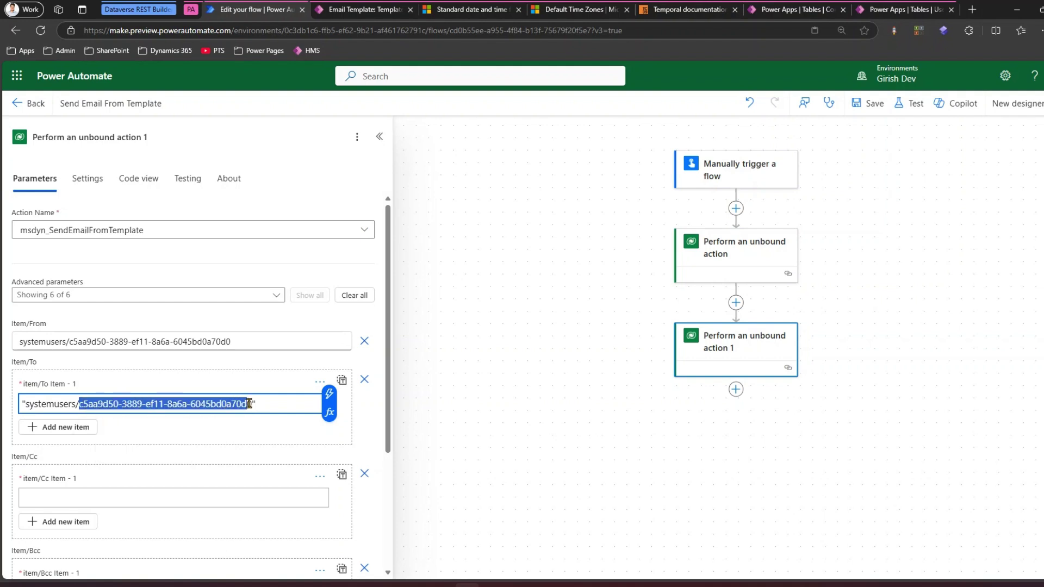
Step: Enter the user's "systemusers/" reference without quotes as the first entry of both Item/Cc and Item/Bcc
{"action": "left_click", "coordinate": [97, 494]}
{"action": "type", "text": "systemusers/c5aa9d50-3889-ef11-8a6a-6045bd0a70d0"}
{"action": "scroll", "coordinate": [117, 492], "scroll_direction": "down", "scroll_amount": 3}
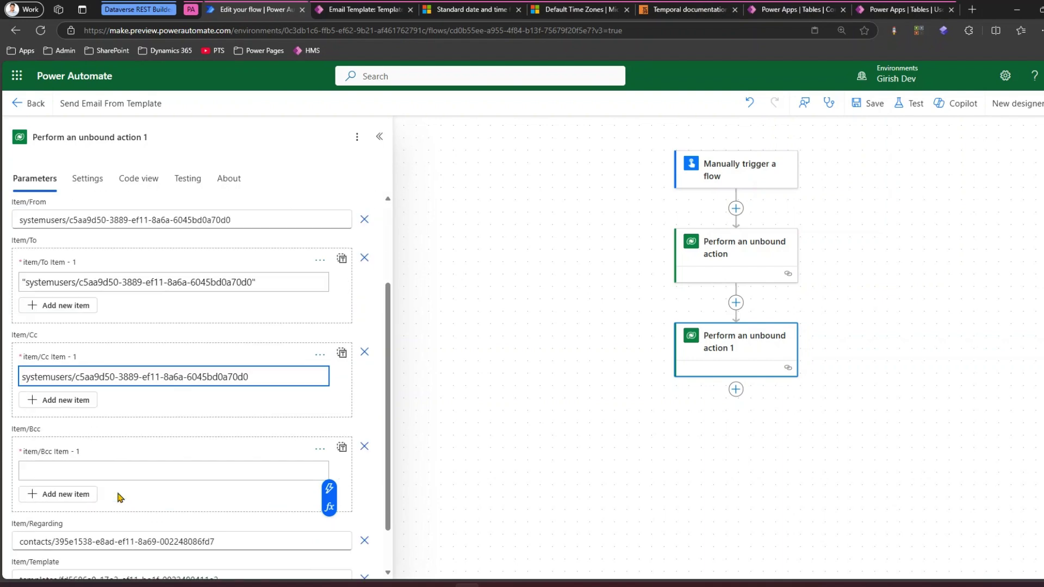
{"action": "left_click", "coordinate": [90, 416]}
{"action": "type", "text": "systemusers/c5aa9d50-3889-ef11-8a6a-6045bd0a70d0"}
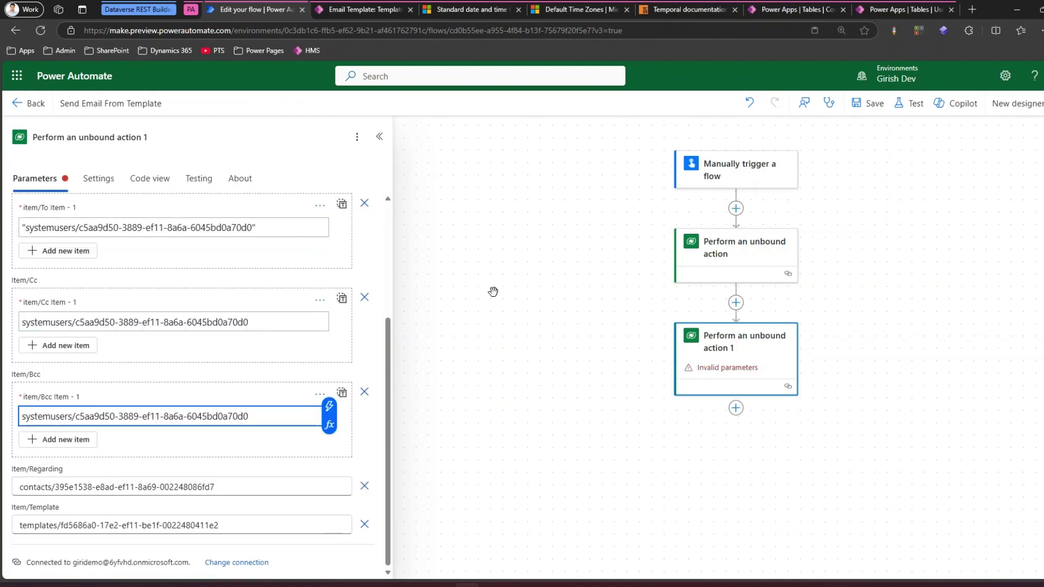
Step: Add a second entry to Item/To, and in Power Apps clear the User table's Full Name filter and show the additional rows
{"action": "left_click", "coordinate": [76, 254]}
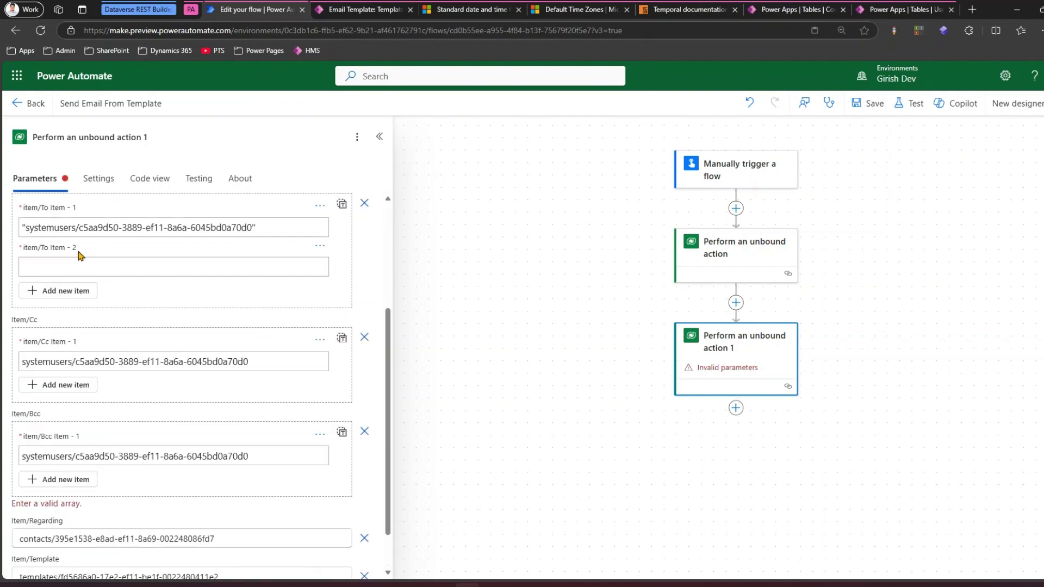
{"action": "left_click", "coordinate": [917, 12]}
{"action": "left_click", "coordinate": [244, 303]}
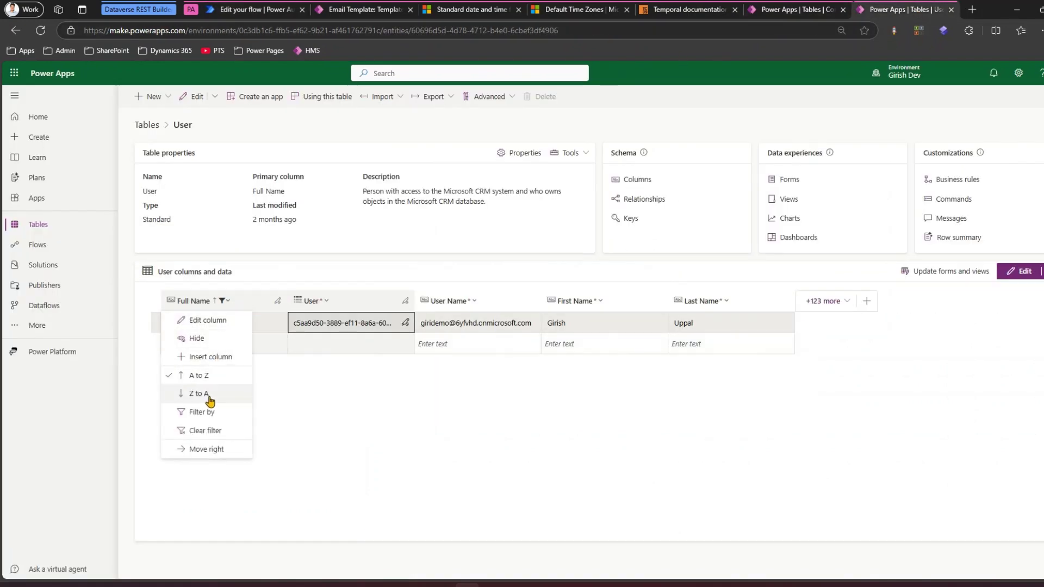
{"action": "left_click", "coordinate": [203, 431]}
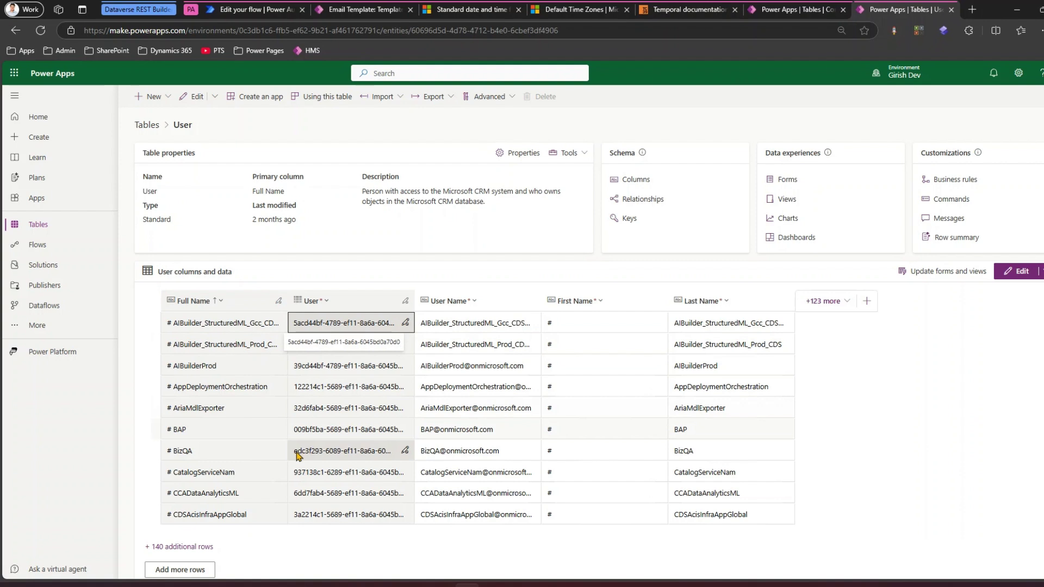
{"action": "scroll", "coordinate": [436, 455], "scroll_direction": "down", "scroll_amount": 1}
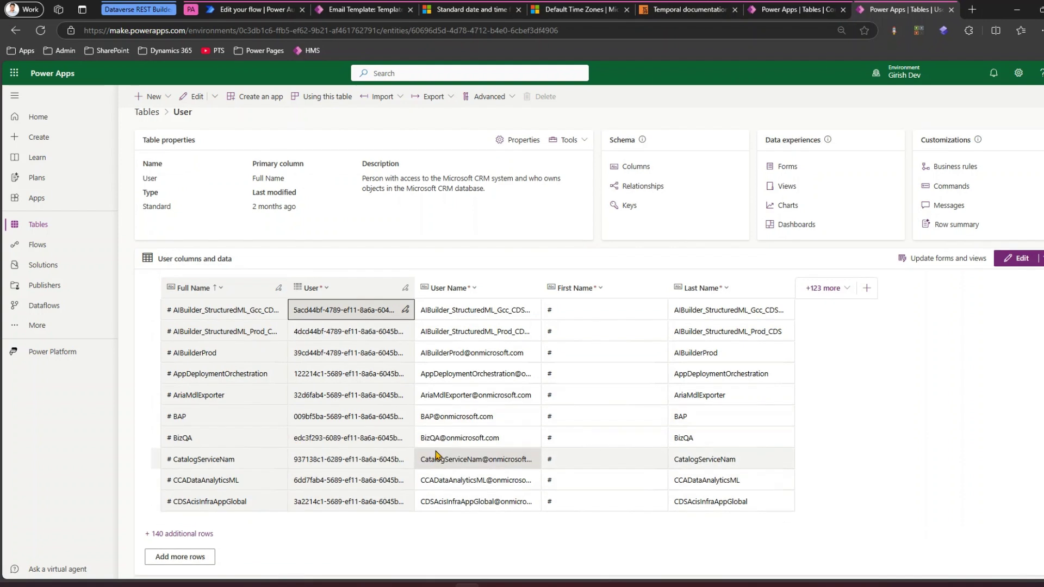
{"action": "left_click", "coordinate": [206, 535]}
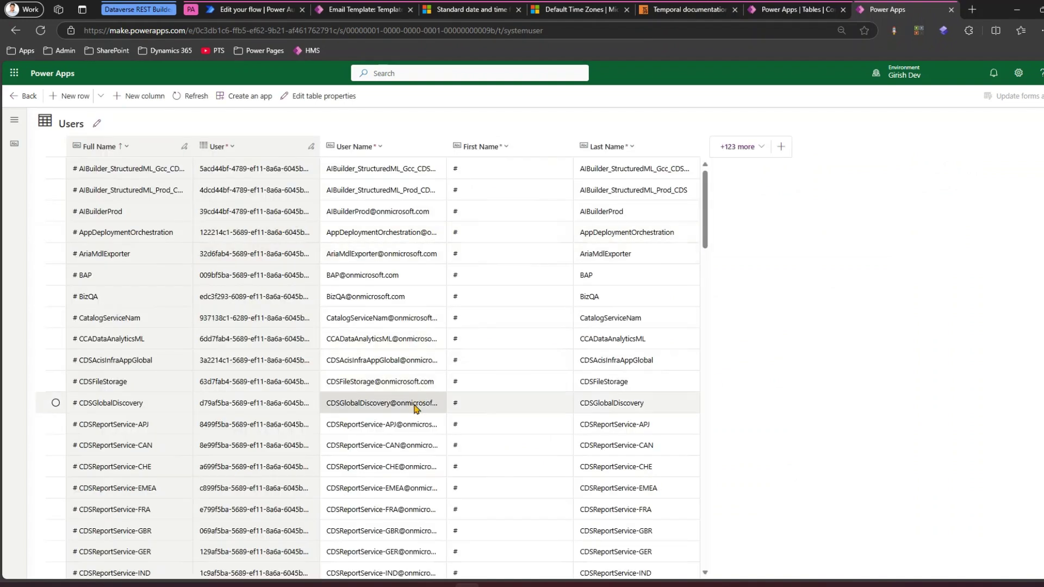
Step: Find the user listed directly below INTEGRATION near the end of the Users table and copy that user's record ID
{"action": "scroll", "coordinate": [403, 404], "scroll_direction": "down", "scroll_amount": 6}
{"action": "scroll", "coordinate": [403, 404], "scroll_direction": "down", "scroll_amount": 3}
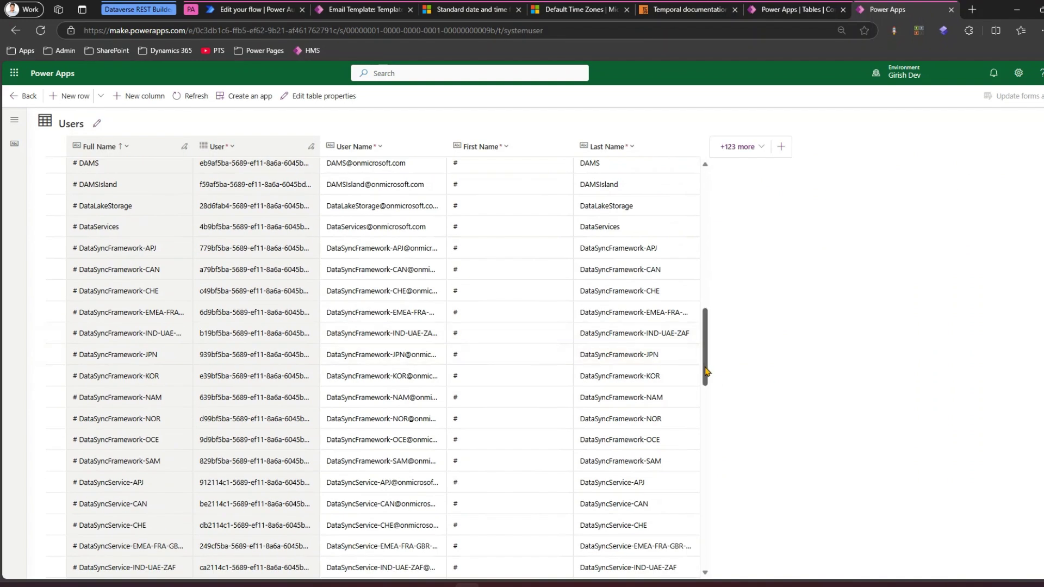
{"action": "left_click_drag", "start_coordinate": [705, 361], "coordinate": [704, 450]}
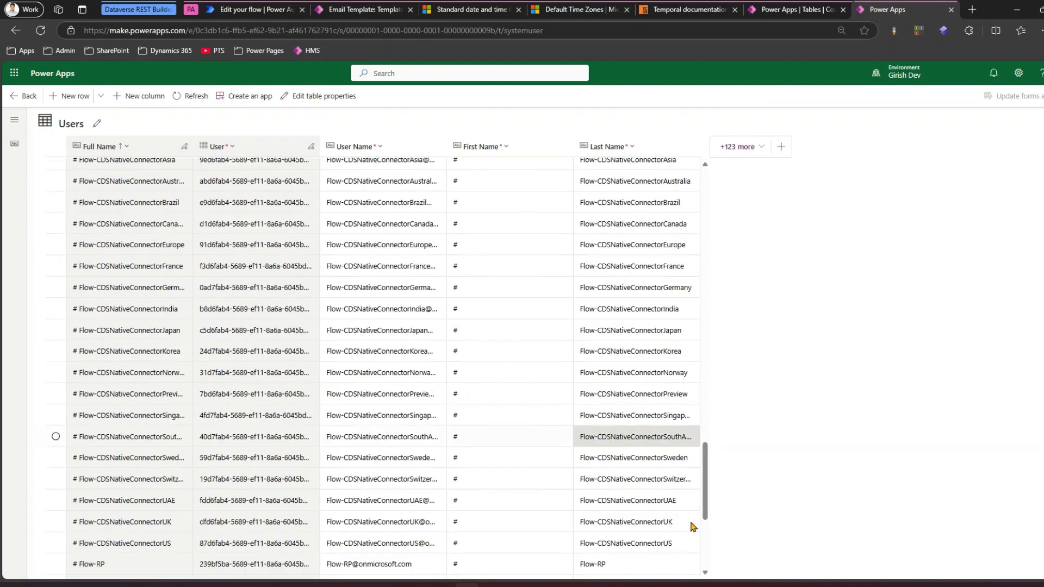
{"action": "left_click_drag", "start_coordinate": [707, 398], "coordinate": [735, 558]}
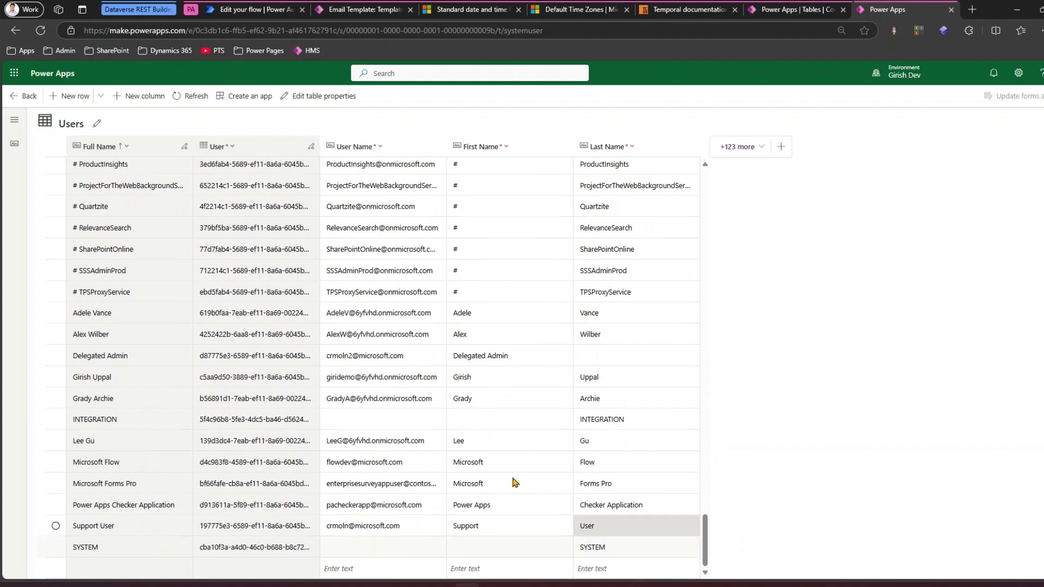
{"action": "left_click", "coordinate": [221, 445]}
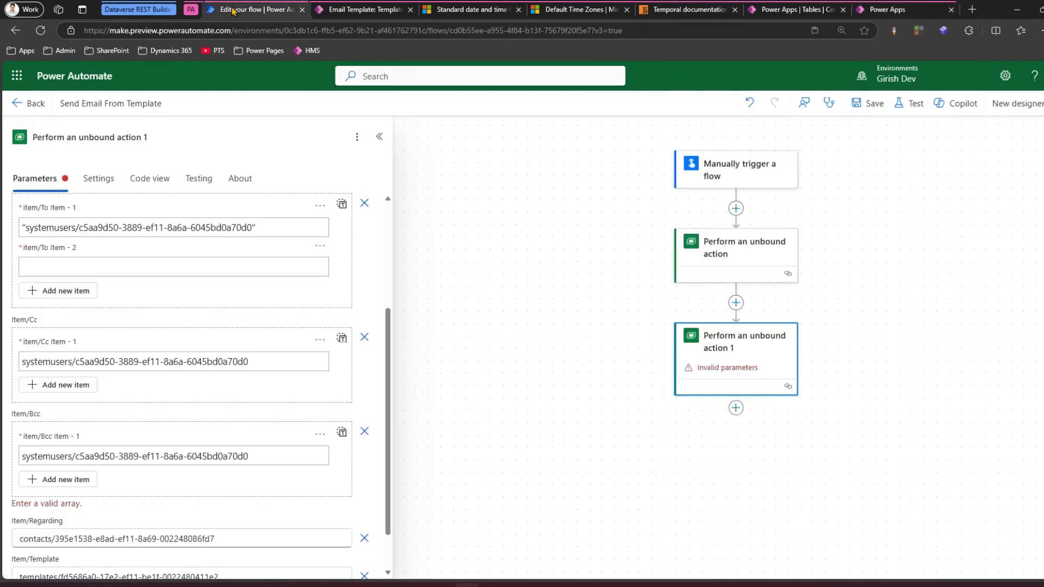
Step: In Power Automate, enter the copied user ID as the second Item/To entry, prefixed with an opening double quote and "systemusers/"
{"action": "left_click", "coordinate": [233, 10]}
{"action": "left_click", "coordinate": [64, 269]}
{"action": "key", "text": "ctrl+v"}
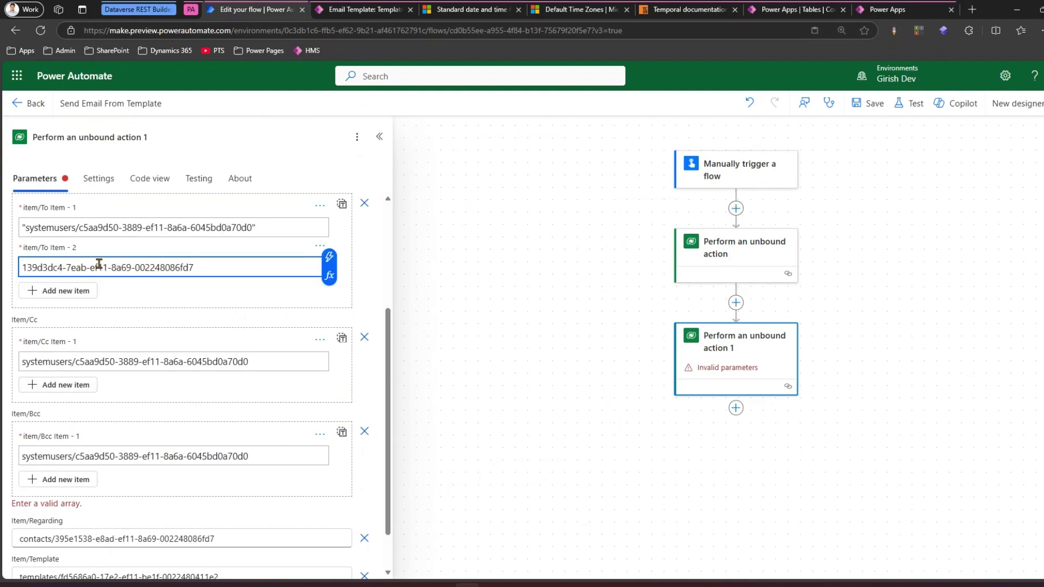
{"action": "left_click", "coordinate": [81, 229]}
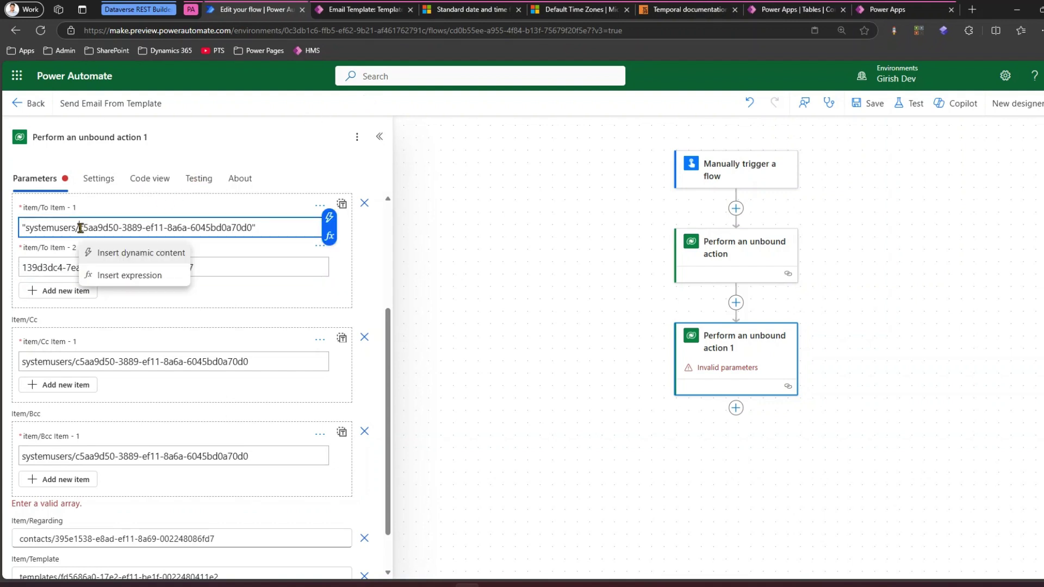
{"action": "left_click_drag", "start_coordinate": [79, 228], "coordinate": [21, 219]}
{"action": "key", "text": "ctrl+c"}
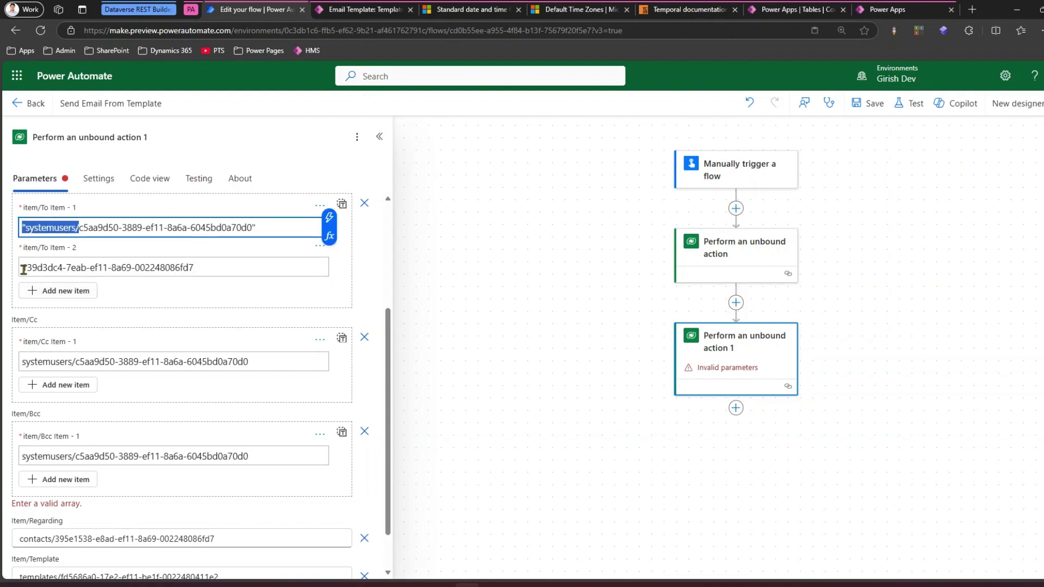
{"action": "left_click_drag", "start_coordinate": [22, 268], "coordinate": [48, 272]}
{"action": "key", "text": "ctrl+v"}
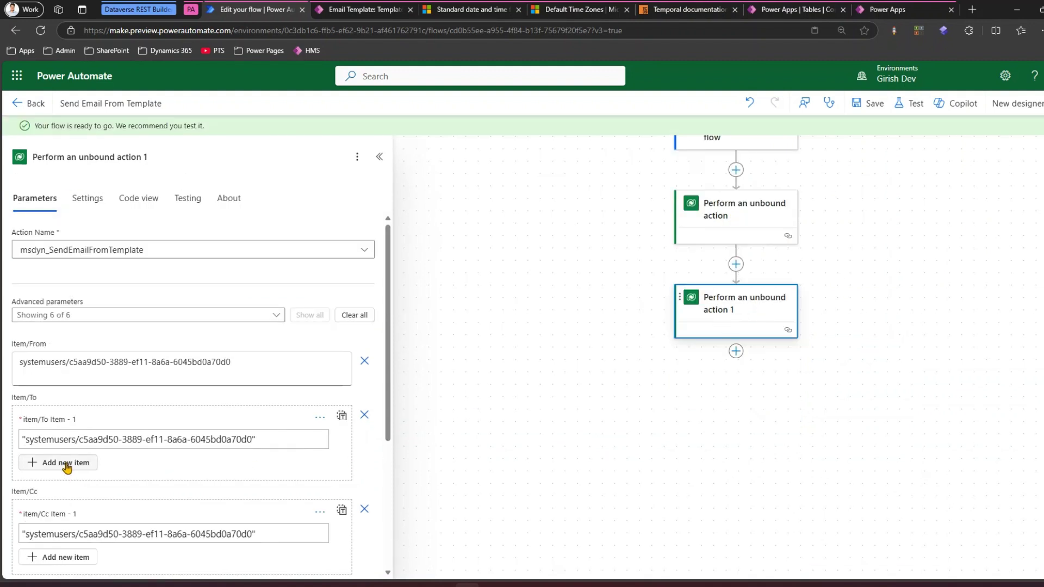
Step: Add a second Item/To entry containing the same double-quoted "systemusers/" reference as the first entry
{"action": "left_click", "coordinate": [66, 467]}
{"action": "left_click", "coordinate": [71, 477]}
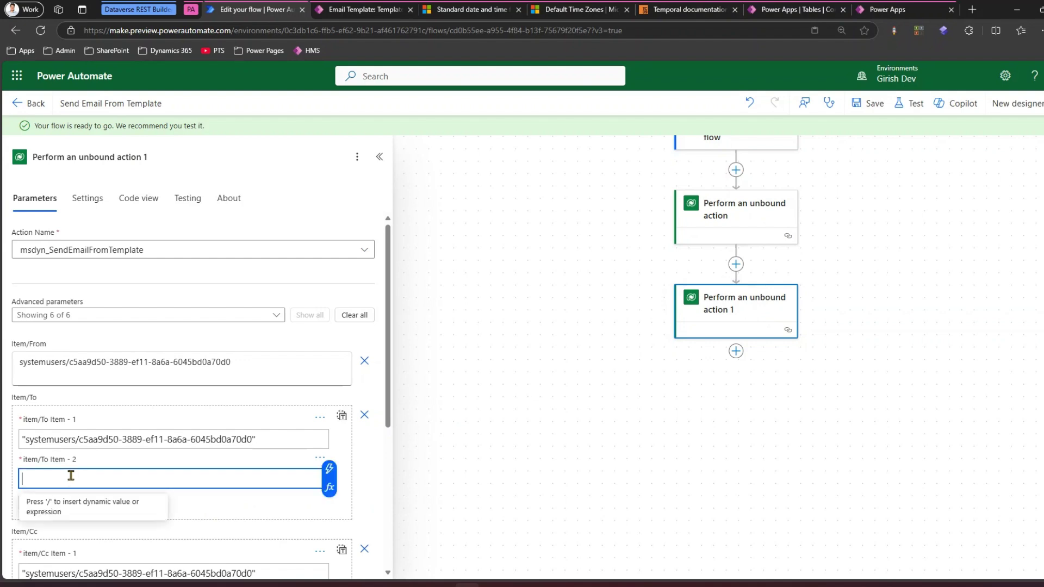
{"action": "type", "text": "\"systemusers/c5aa9d50-3889-ef11-8a6a-6045bd0a70d0\""}
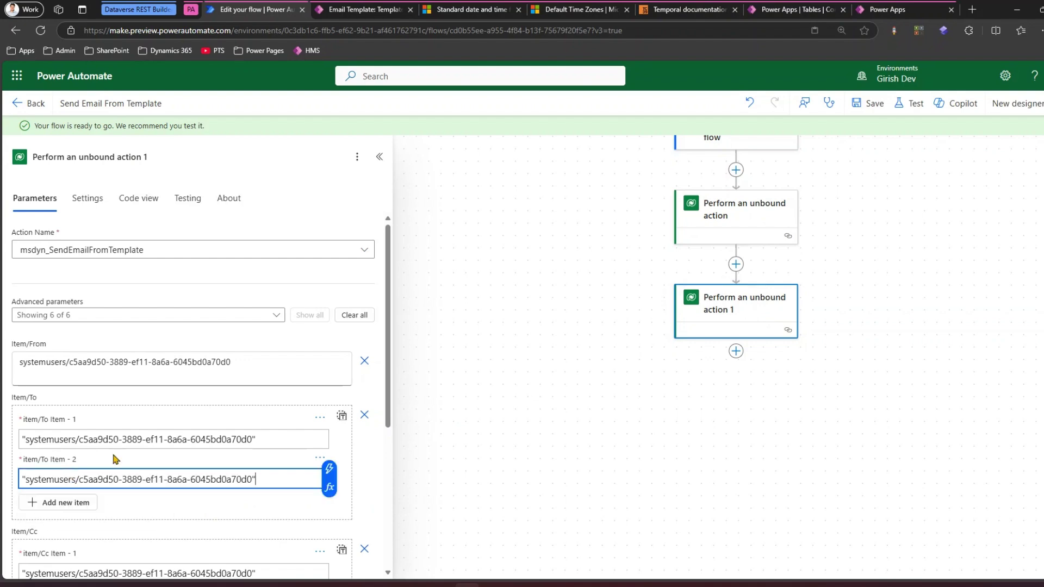
Step: Check the user listed directly below INTEGRATION in Power Apps and put that user's ID into the second Item/To entry, keeping its prefix and quotes
{"action": "left_click", "coordinate": [810, 9]}
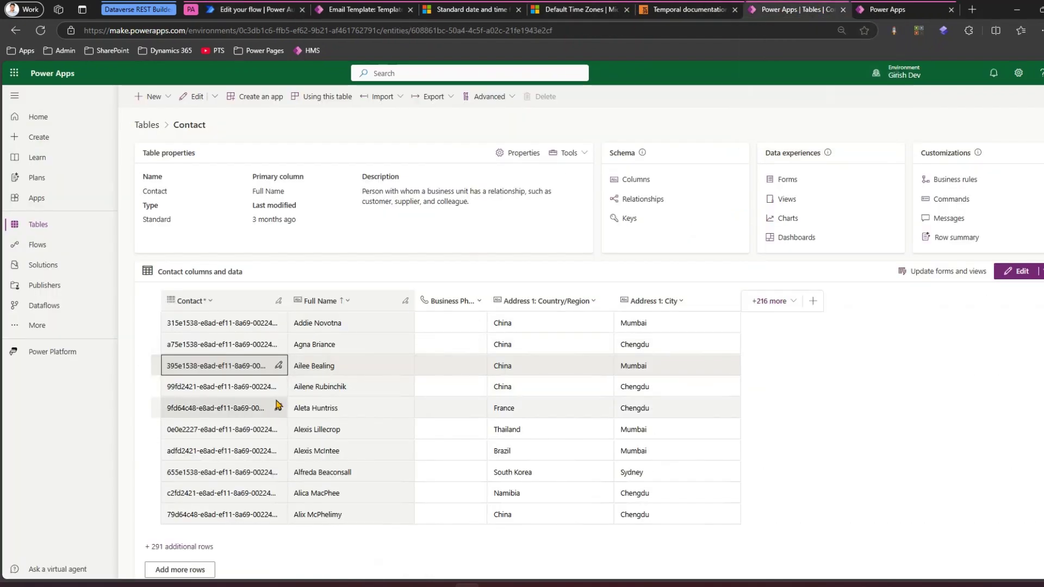
{"action": "left_click", "coordinate": [915, 16]}
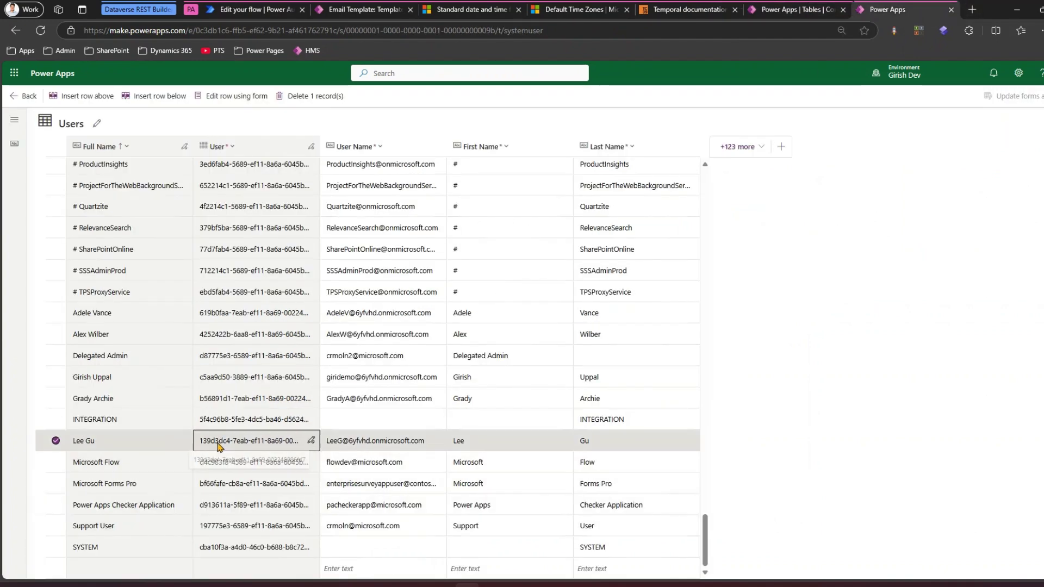
{"action": "left_click", "coordinate": [277, 12]}
{"action": "left_click_drag", "start_coordinate": [83, 477], "coordinate": [251, 479]}
{"action": "key", "text": "BackSpace"}
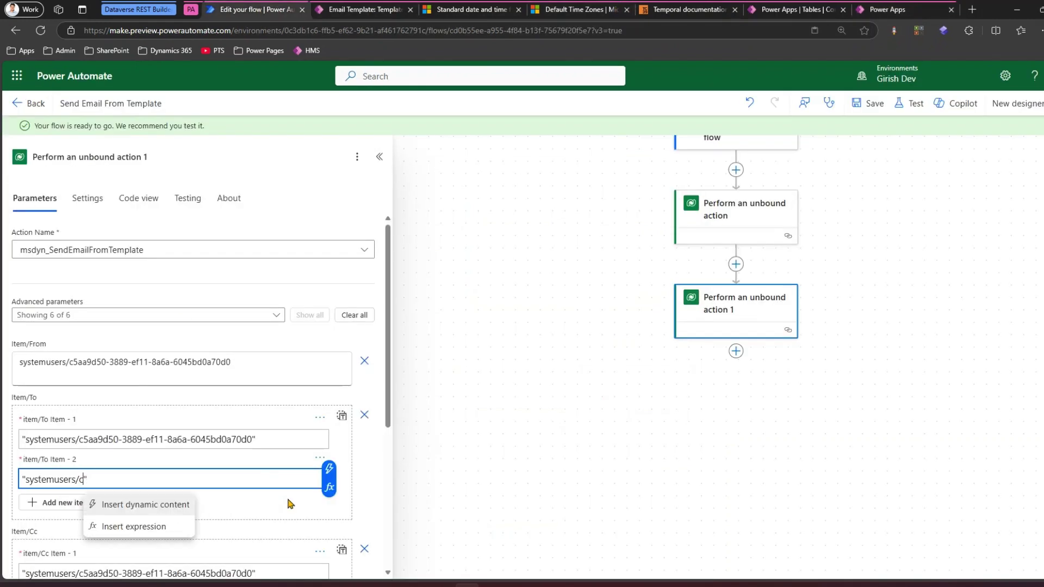
{"action": "key", "text": "ctrl+v"}
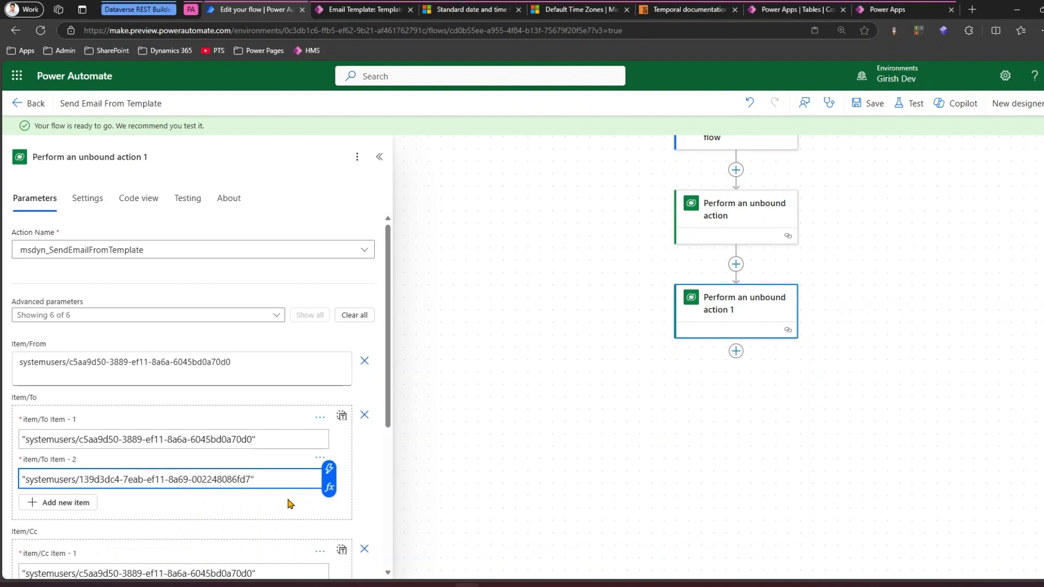
Step: Review the quoted Item/Cc and Item/Bcc entries of the second unbound action and save the flow
{"action": "left_click", "coordinate": [869, 107]}
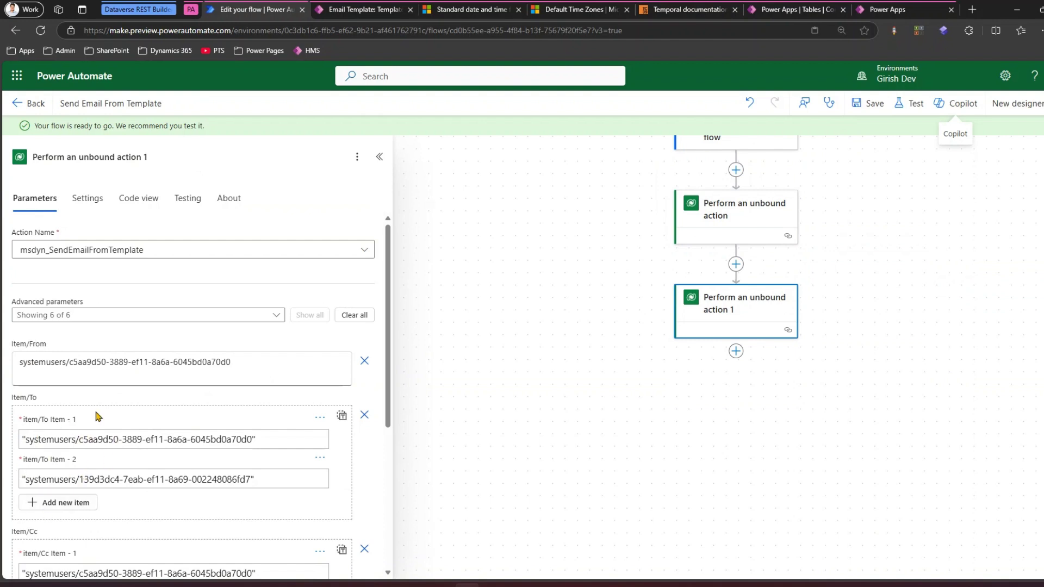
{"action": "scroll", "coordinate": [105, 454], "scroll_direction": "down", "scroll_amount": 2}
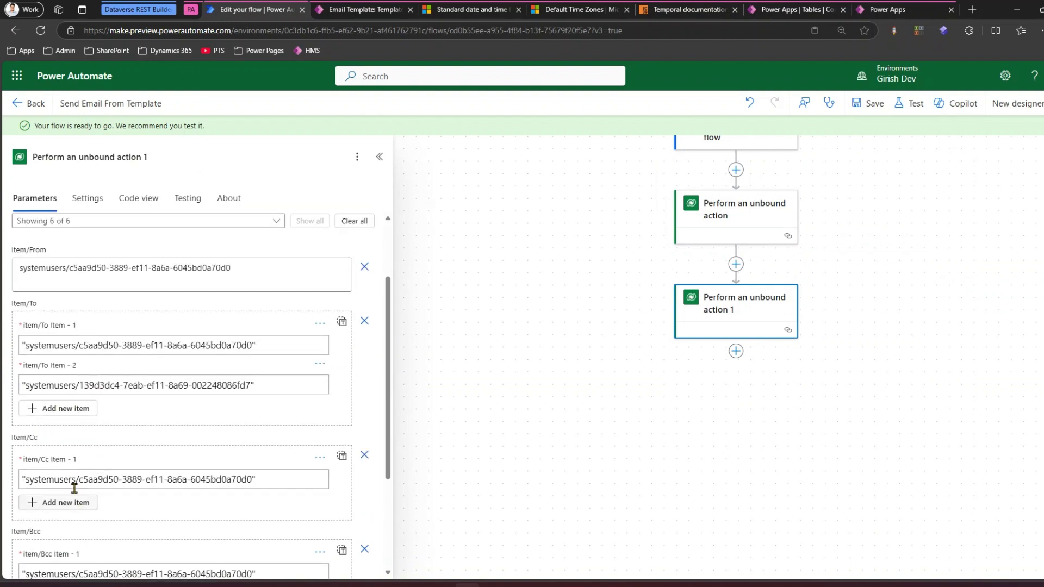
{"action": "scroll", "coordinate": [74, 489], "scroll_direction": "down", "scroll_amount": 2}
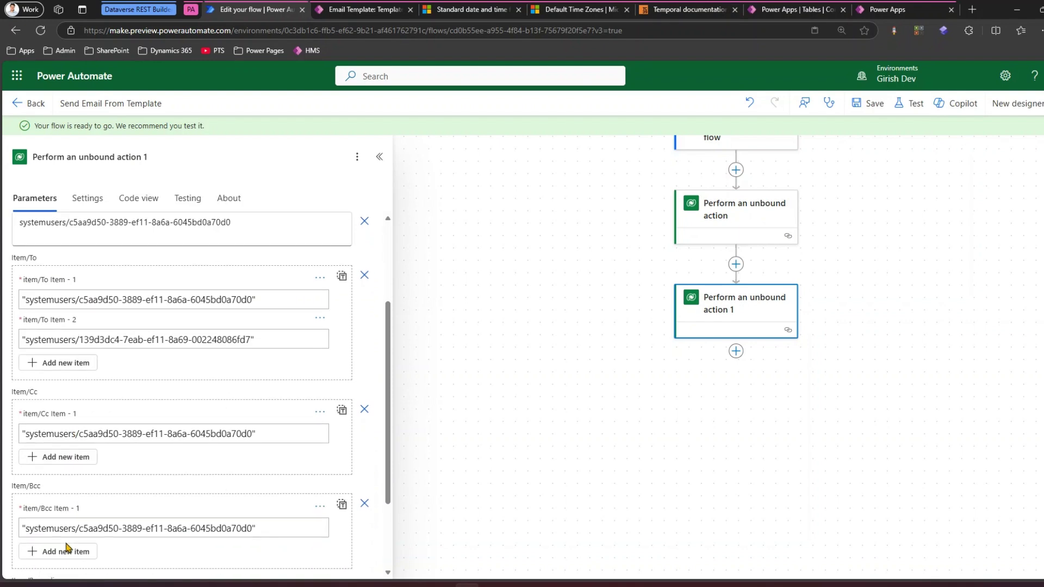
{"action": "left_click", "coordinate": [864, 107]}
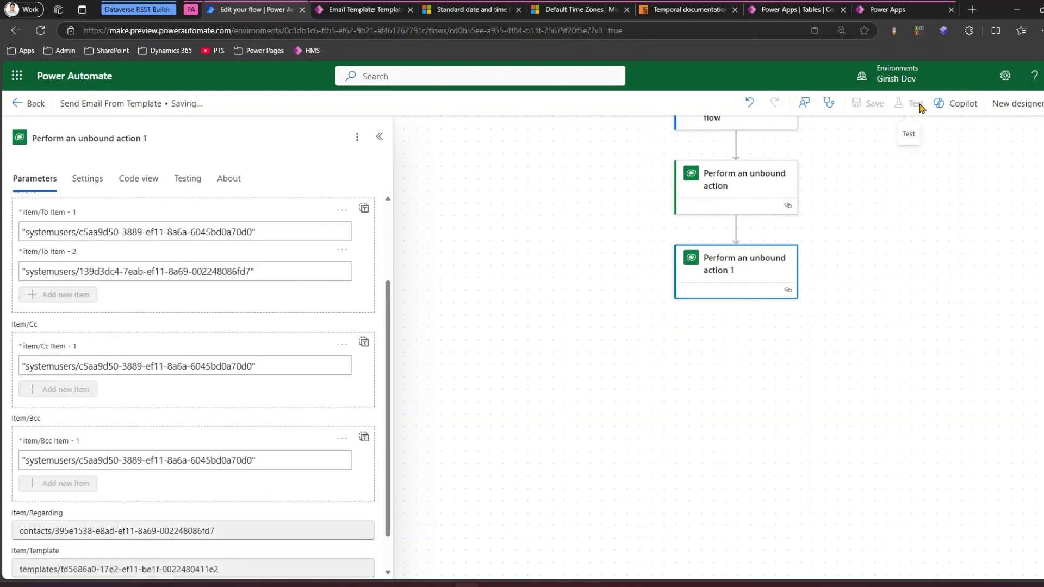
Step: Run a test of the Send Email From Template flow and open the run details of Perform an unbound action 1
{"action": "left_click", "coordinate": [921, 105]}
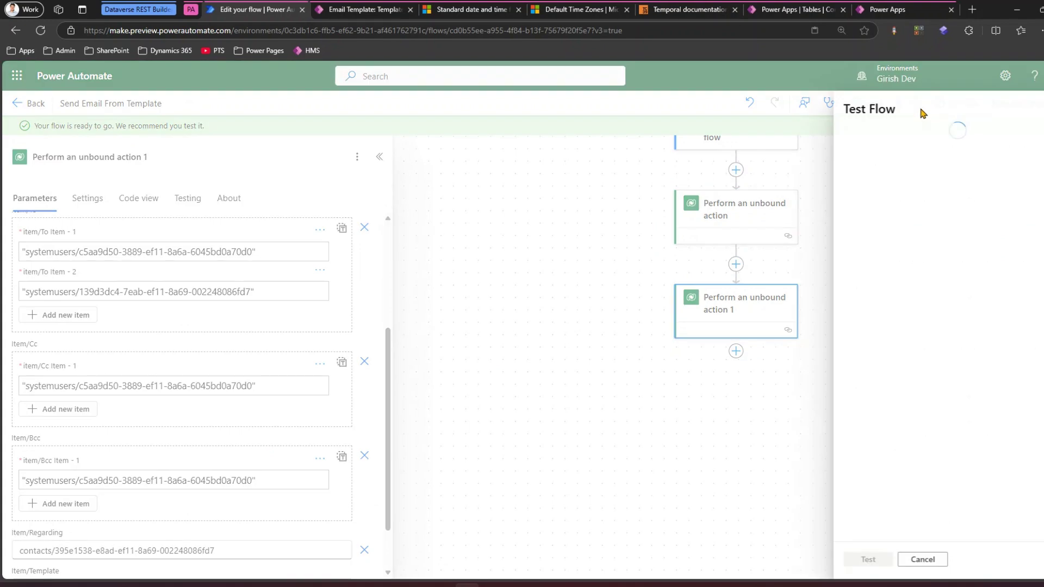
{"action": "left_click", "coordinate": [867, 566]}
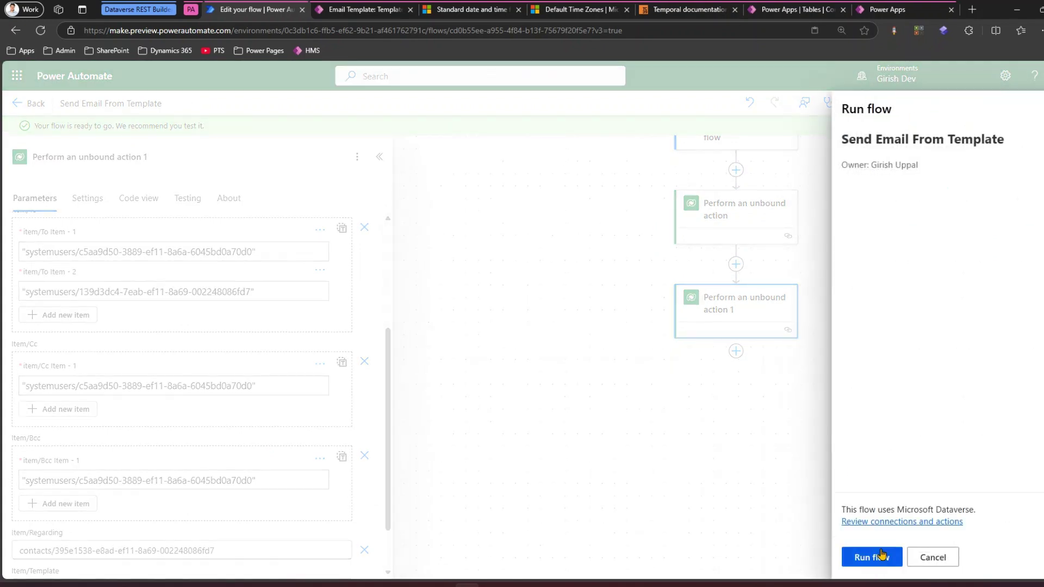
{"action": "left_click", "coordinate": [882, 556]}
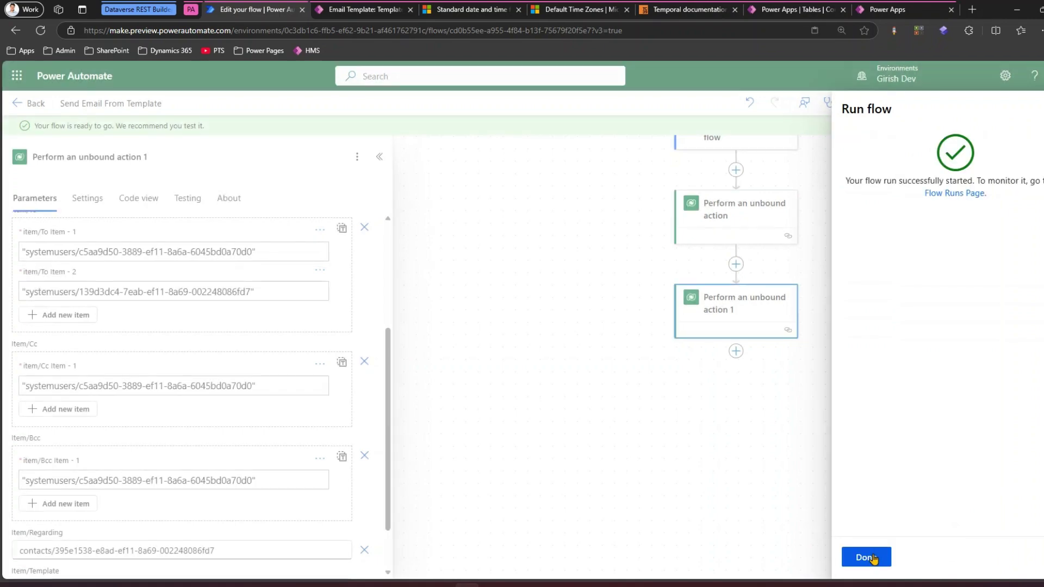
{"action": "left_click", "coordinate": [866, 557]}
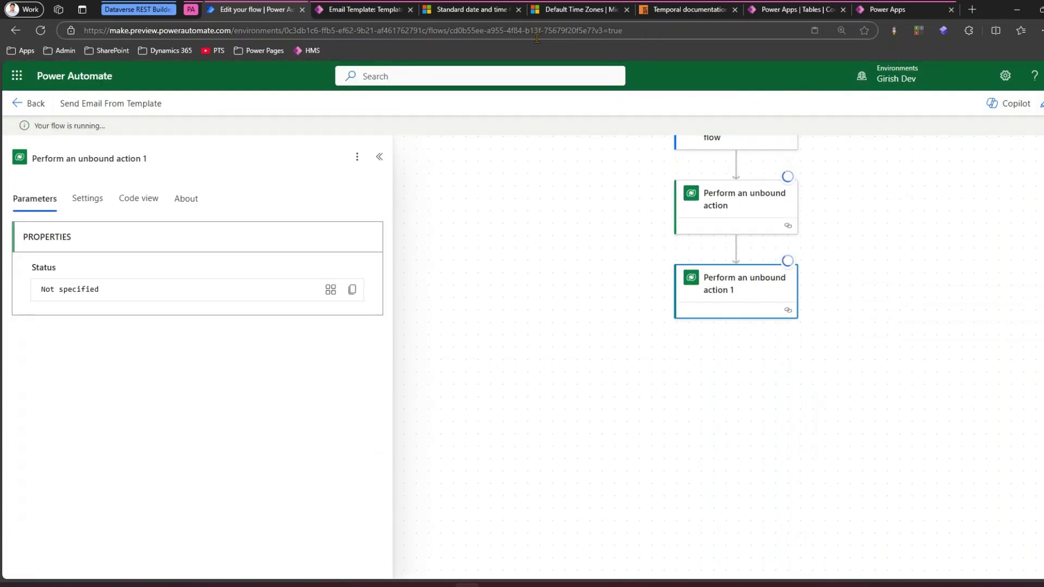
{"action": "scroll", "coordinate": [799, 212], "scroll_direction": "up", "scroll_amount": 1}
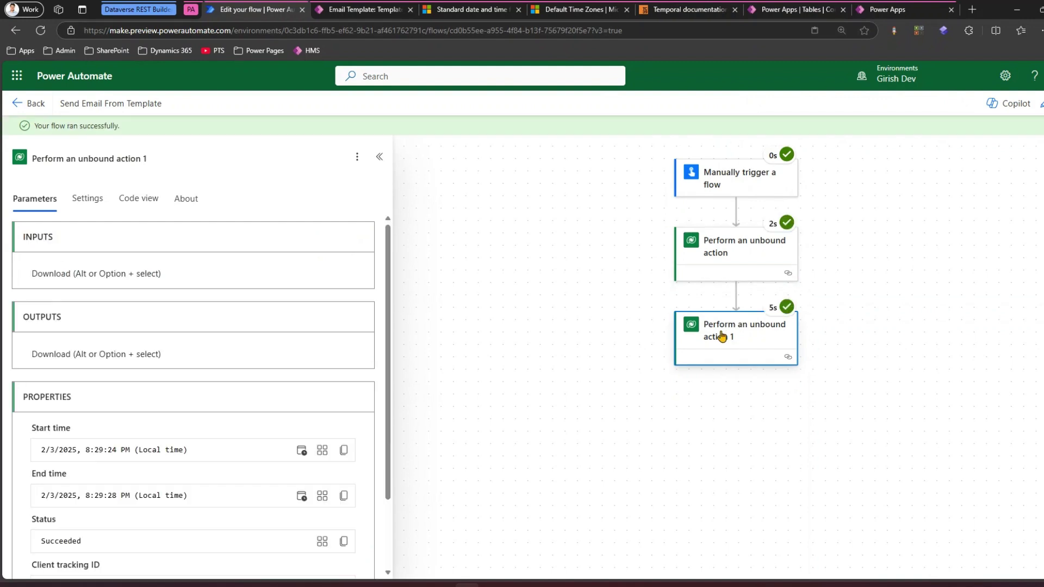
{"action": "left_click", "coordinate": [742, 336]}
Step: In the Hospital Model Driven App, show All Emails under Email Messages and open the PTS - Welcome to Subcription email addressed to two recipients
{"action": "left_click", "coordinate": [402, 9]}
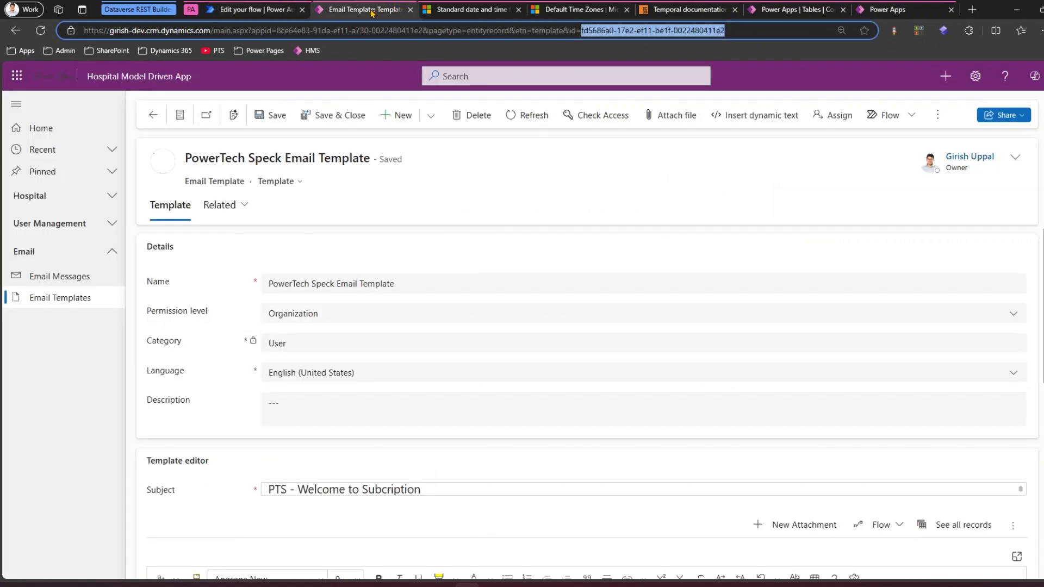
{"action": "left_click", "coordinate": [61, 278]}
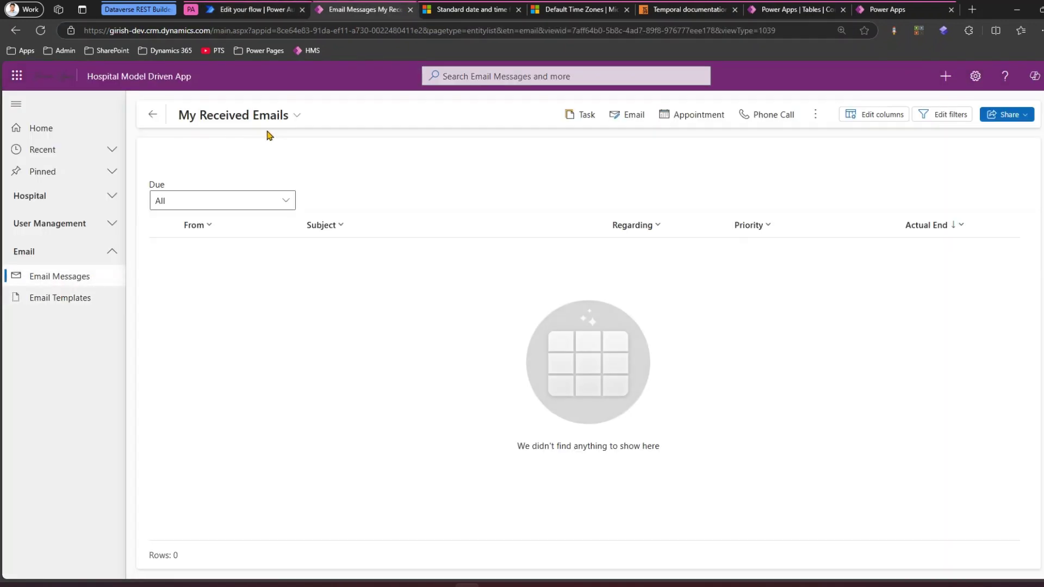
{"action": "left_click", "coordinate": [291, 116]}
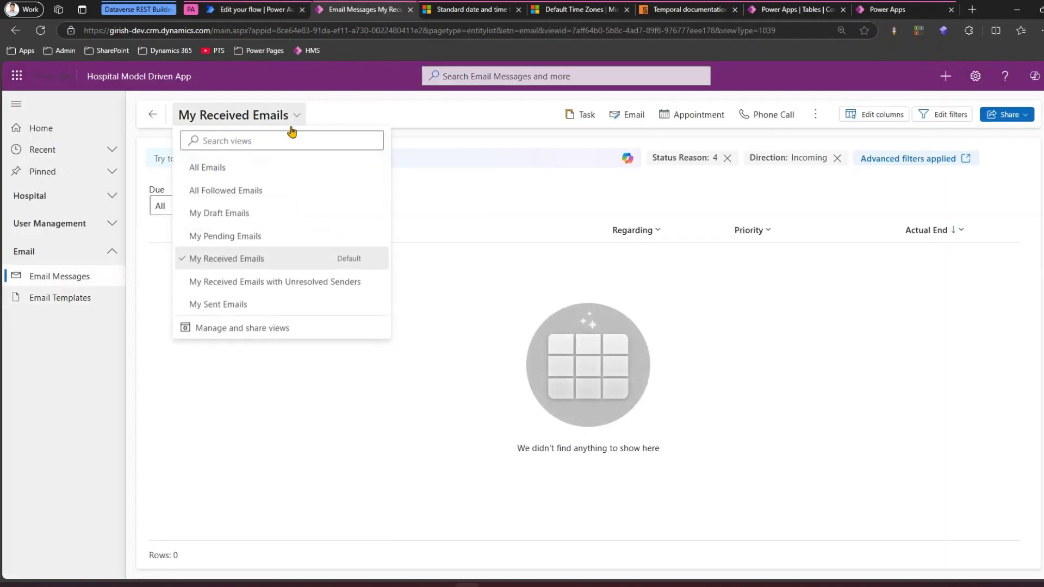
{"action": "left_click", "coordinate": [240, 168]}
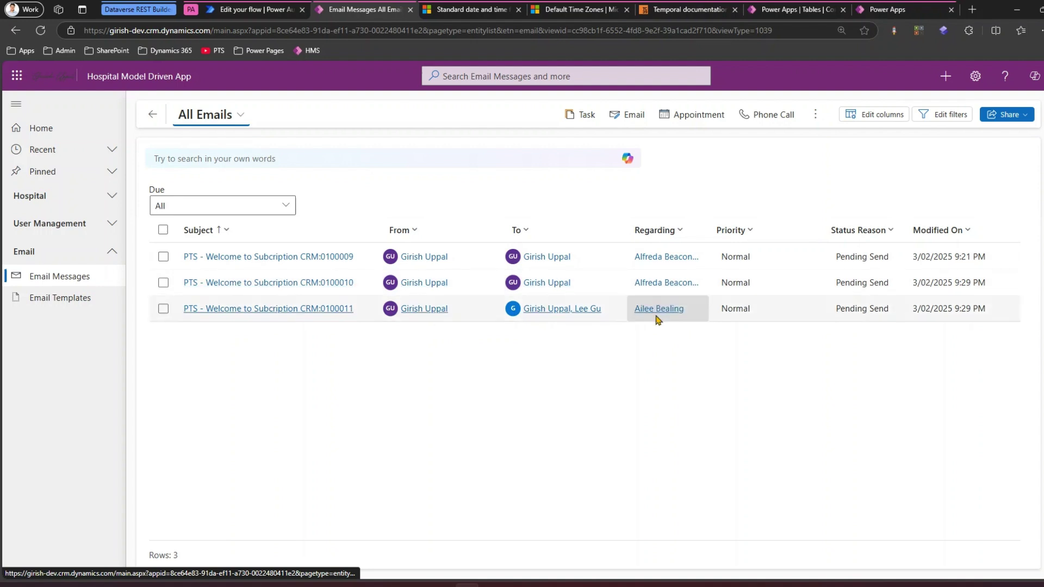
{"action": "left_click", "coordinate": [313, 308]}
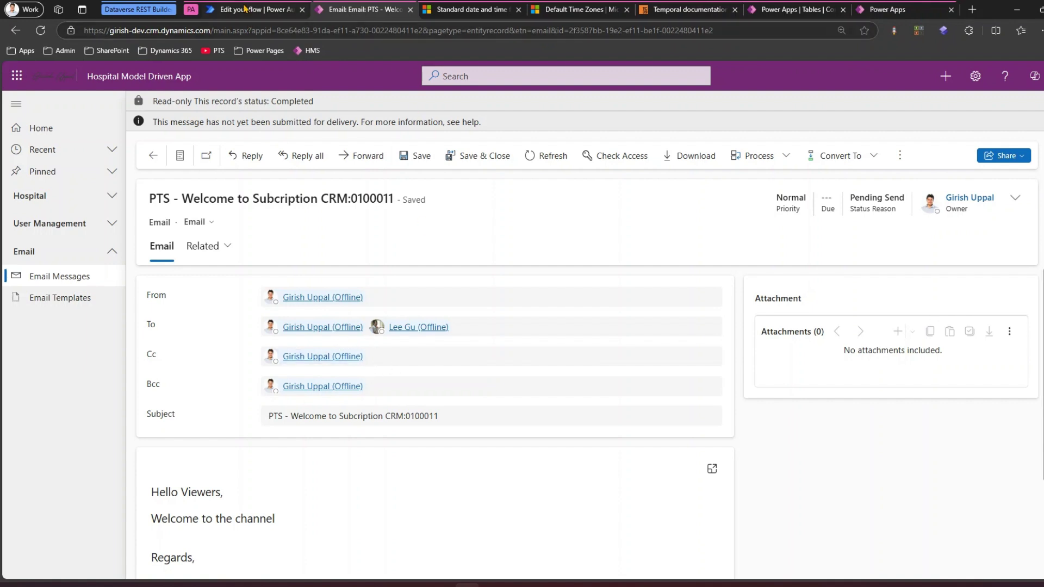
Step: Return to Power Automate, reopen the flow for editing, and examine the SendEmailFromTemplate action's Item/Target JSON, Item/TemplateId and Item/Regarding parameters
{"action": "left_click", "coordinate": [245, 9]}
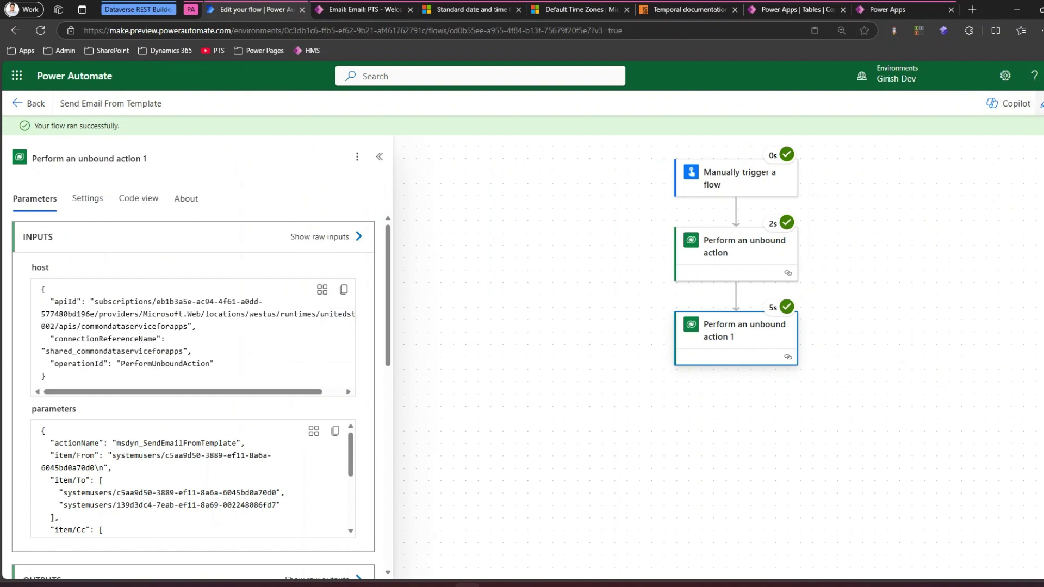
{"action": "left_click", "coordinate": [1039, 104]}
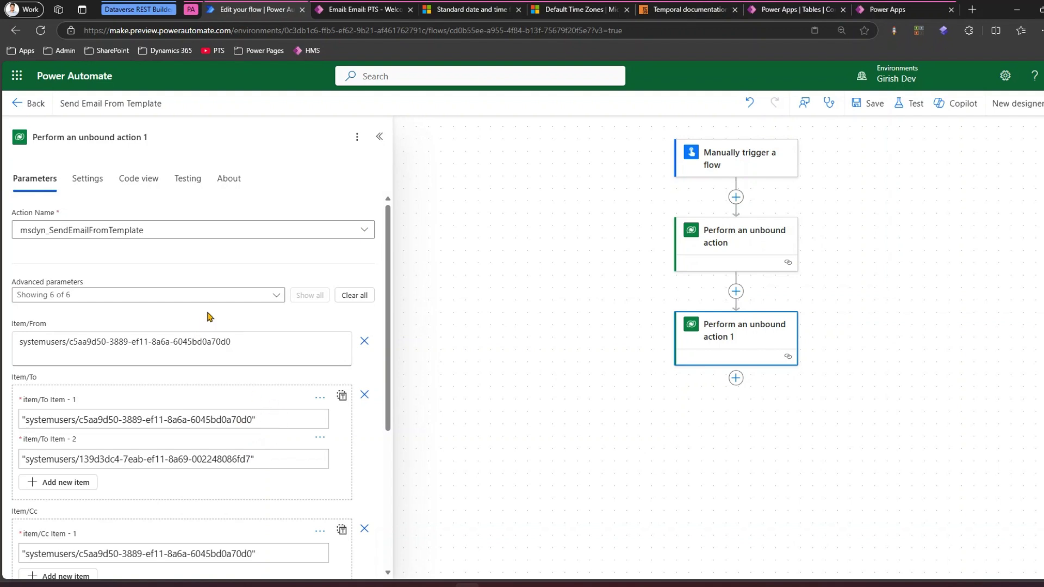
{"action": "left_click", "coordinate": [746, 254]}
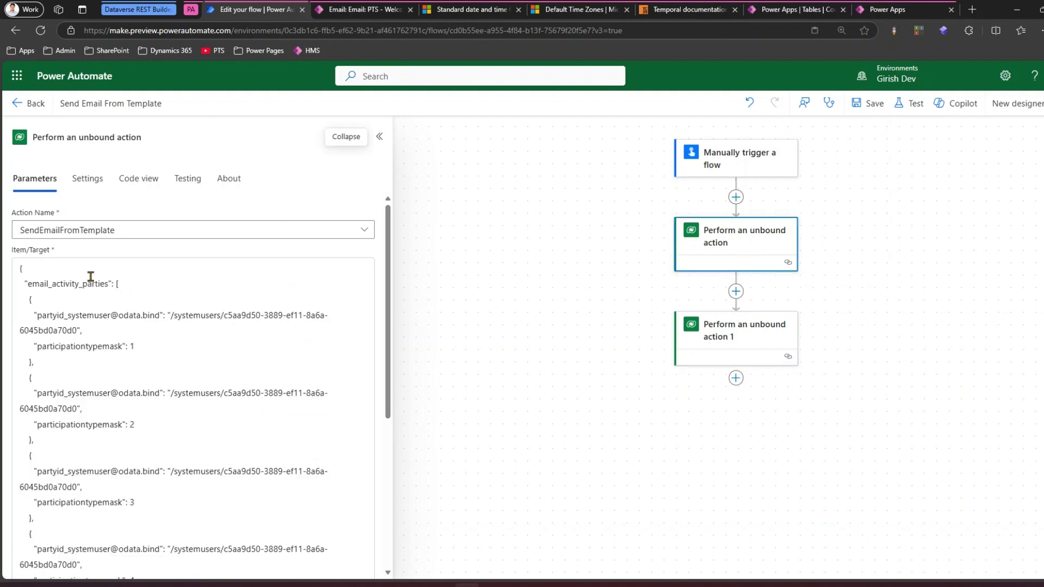
{"action": "left_click", "coordinate": [723, 334]}
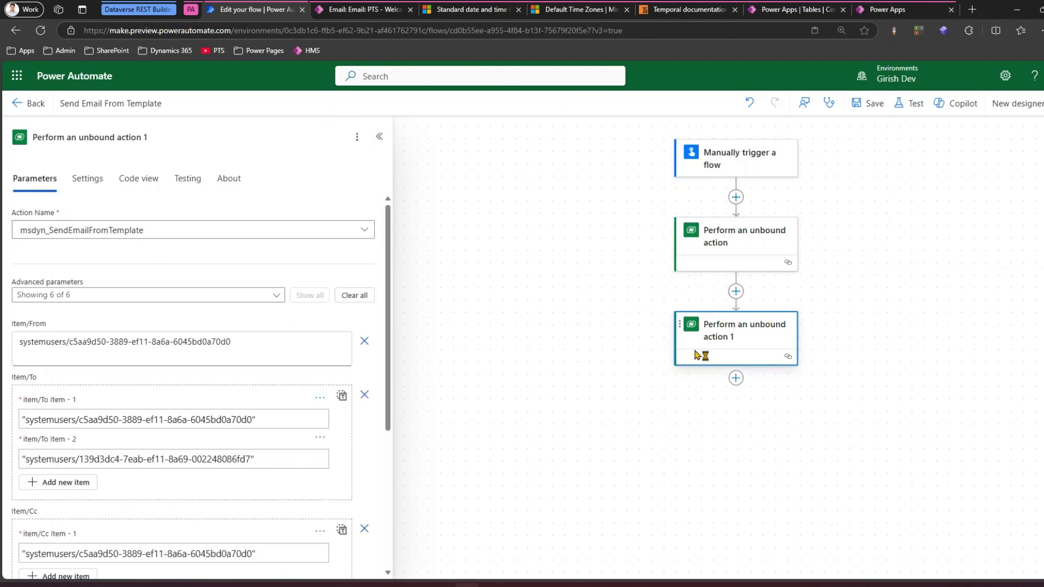
{"action": "left_click", "coordinate": [734, 259]}
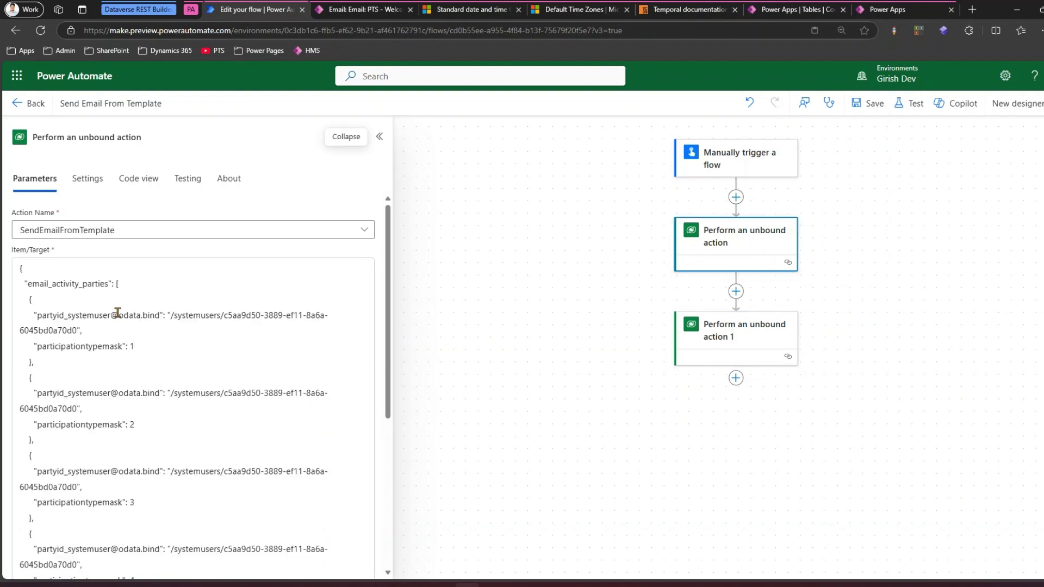
{"action": "scroll", "coordinate": [179, 319], "scroll_direction": "down", "scroll_amount": 5}
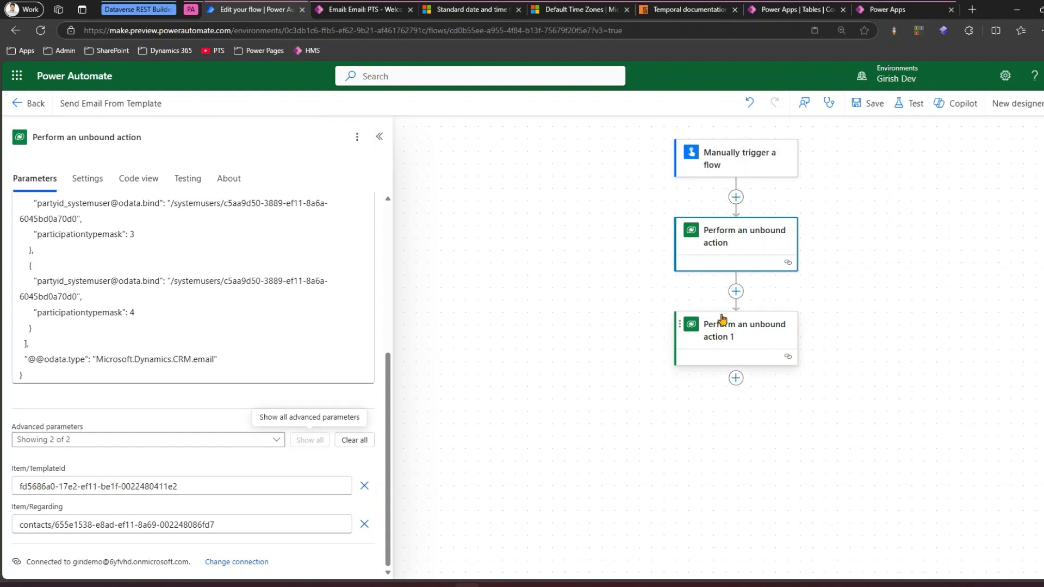
Step: Compare the Item/Template reference and recipient entries of msdyn_SendEmailFromTemplate with the template ID and Item/Target JSON of SendEmailFromTemplate
{"action": "left_click", "coordinate": [720, 334]}
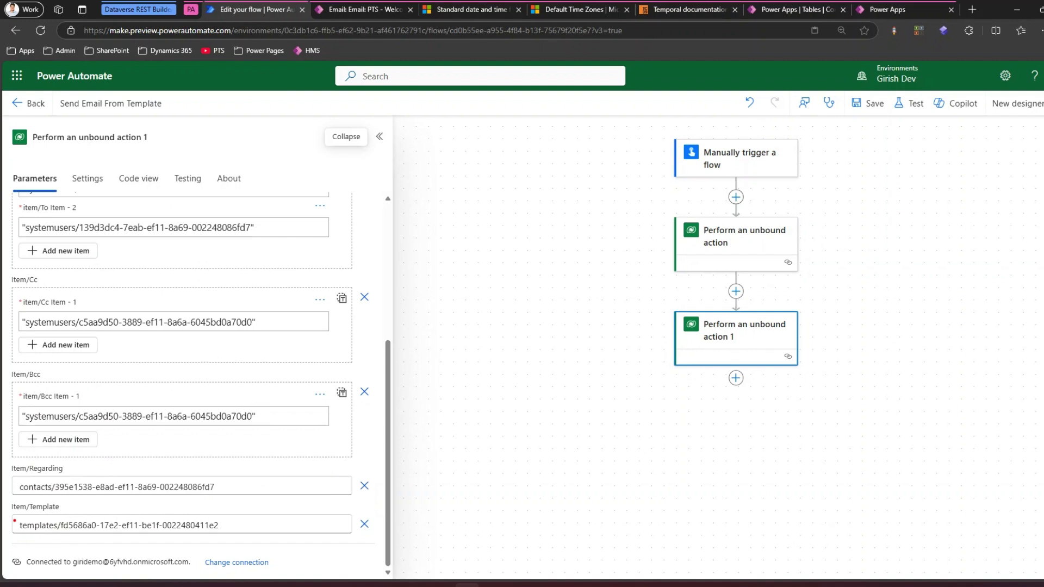
{"action": "mouse_move", "coordinate": [5, 503]}
{"action": "left_mouse_down"}
{"action": "mouse_move", "coordinate": [39, 530]}
{"action": "mouse_move", "coordinate": [235, 541]}
{"action": "left_mouse_up"}
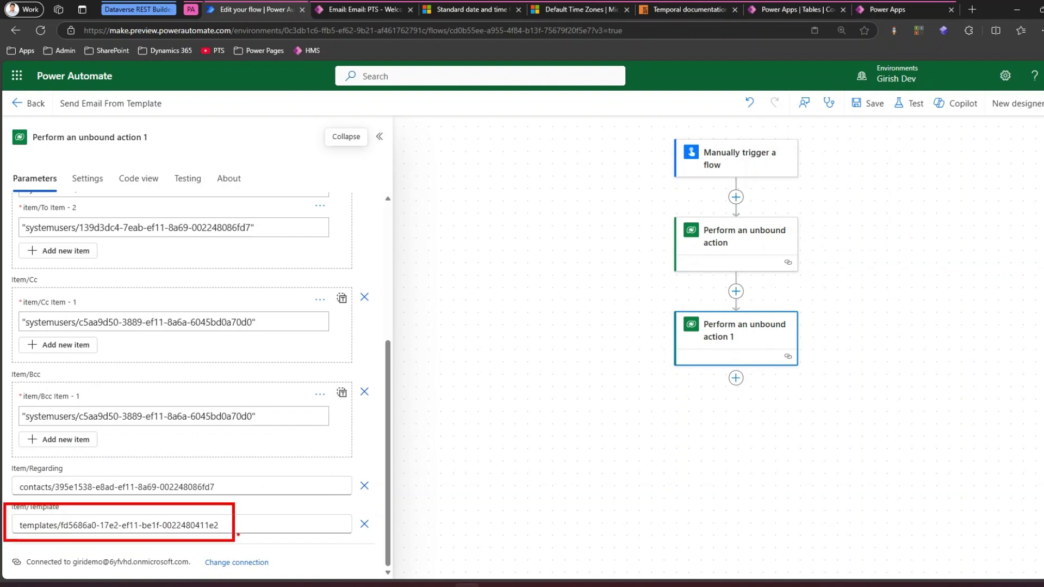
{"action": "left_click", "coordinate": [38, 487]}
{"action": "left_click", "coordinate": [725, 251]}
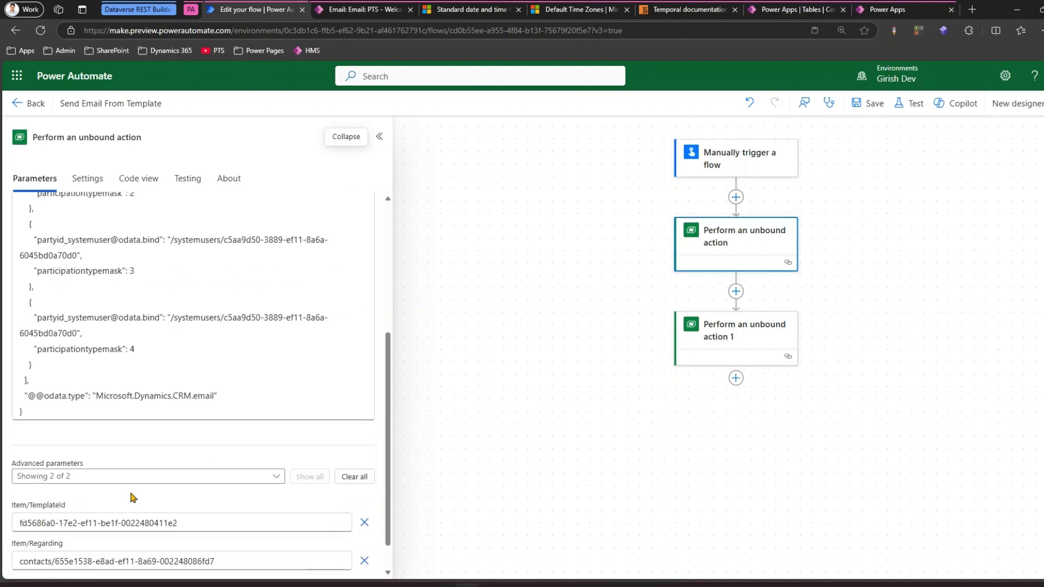
{"action": "scroll", "coordinate": [144, 349], "scroll_direction": "up", "scroll_amount": 6}
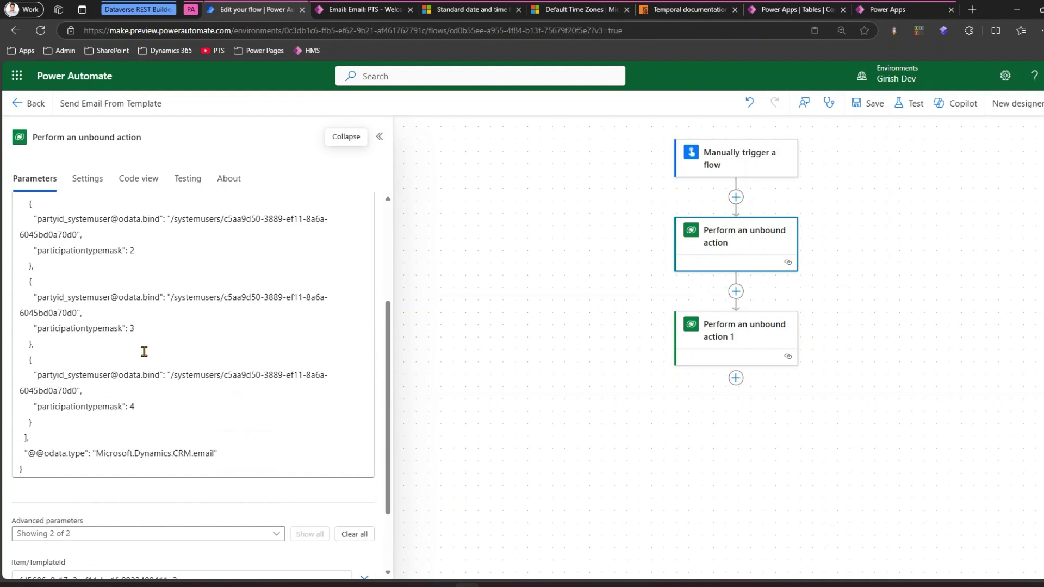
{"action": "left_click", "coordinate": [143, 348]}
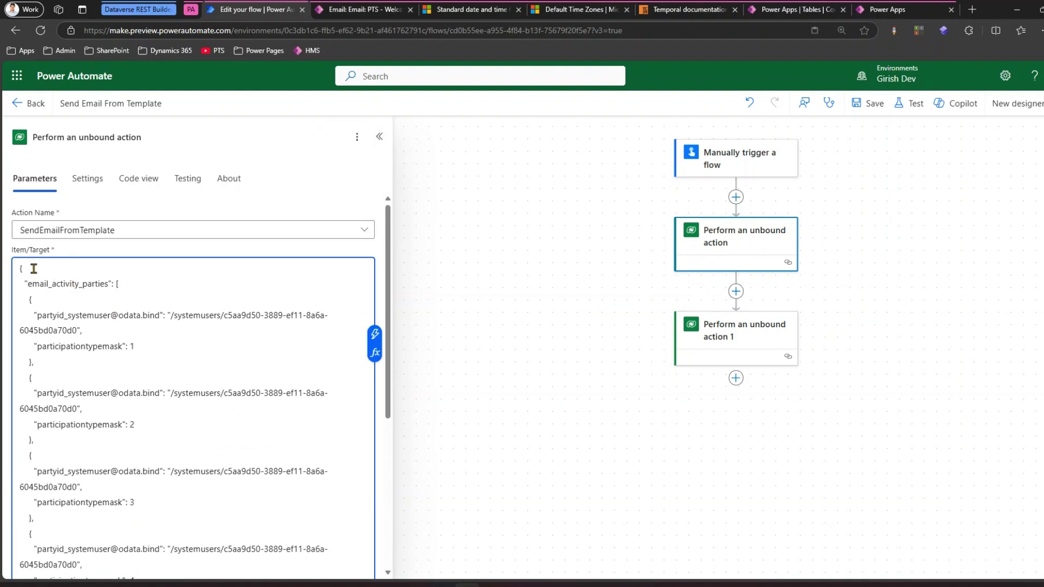
{"action": "left_click", "coordinate": [107, 362]}
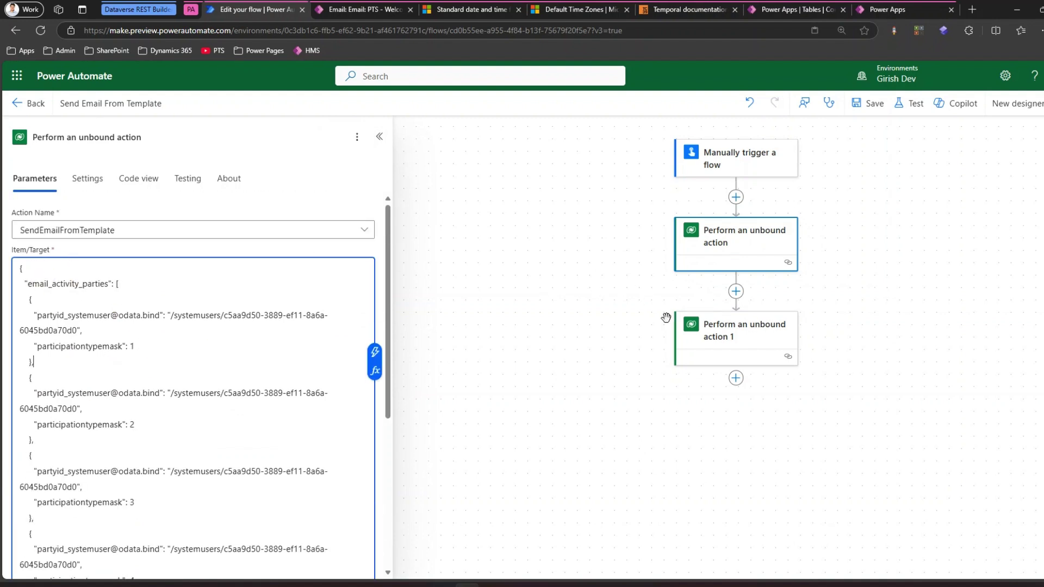
{"action": "left_click", "coordinate": [727, 331]}
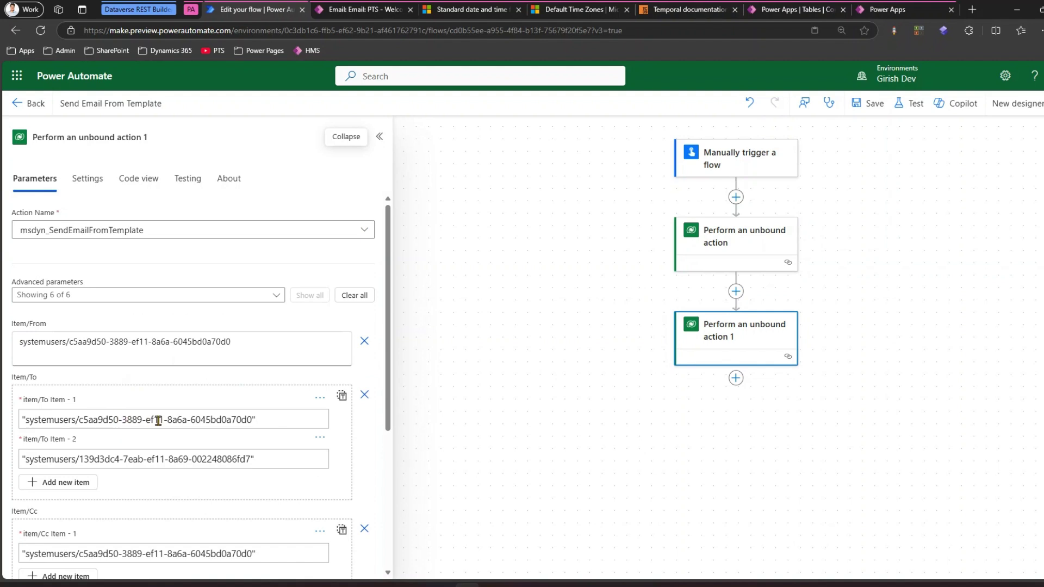